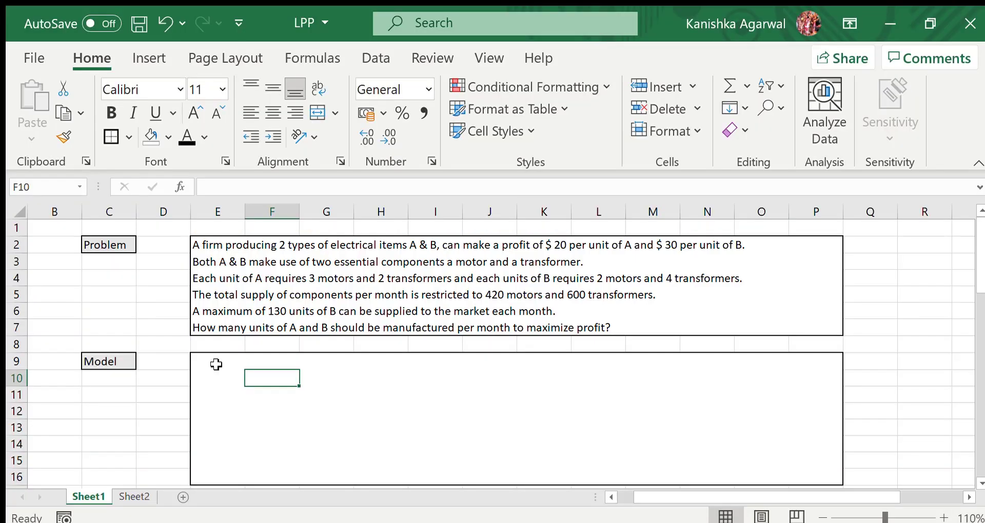
Step: Enter "Let's take the number of A & B to be produced each month be x & y respectively." in cell E9
left_click(216, 364)
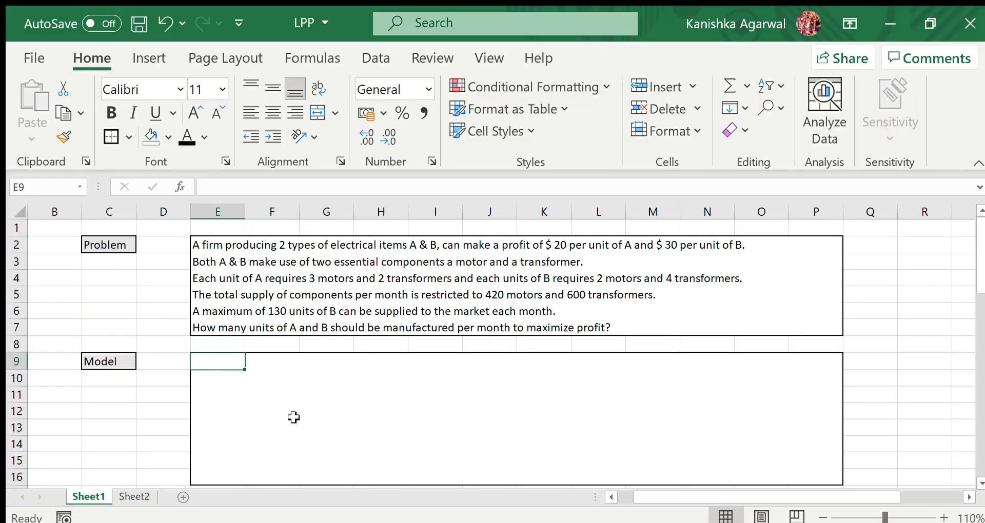
type("Let")
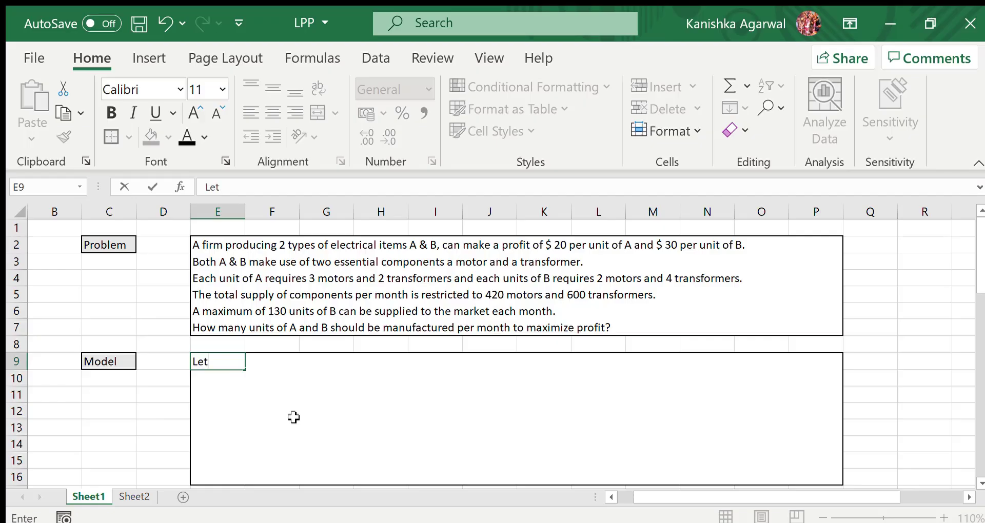
type("'s take the number of ")
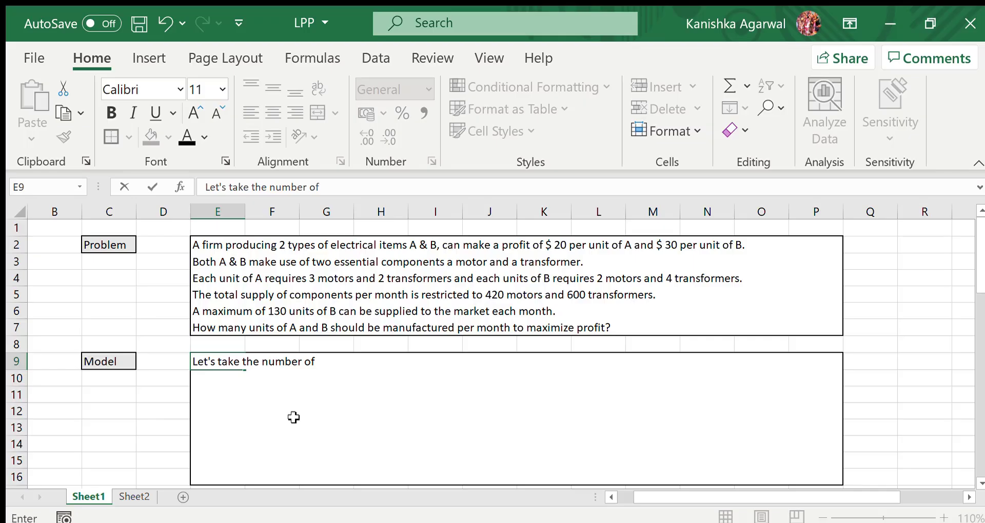
type("A & B to be pr")
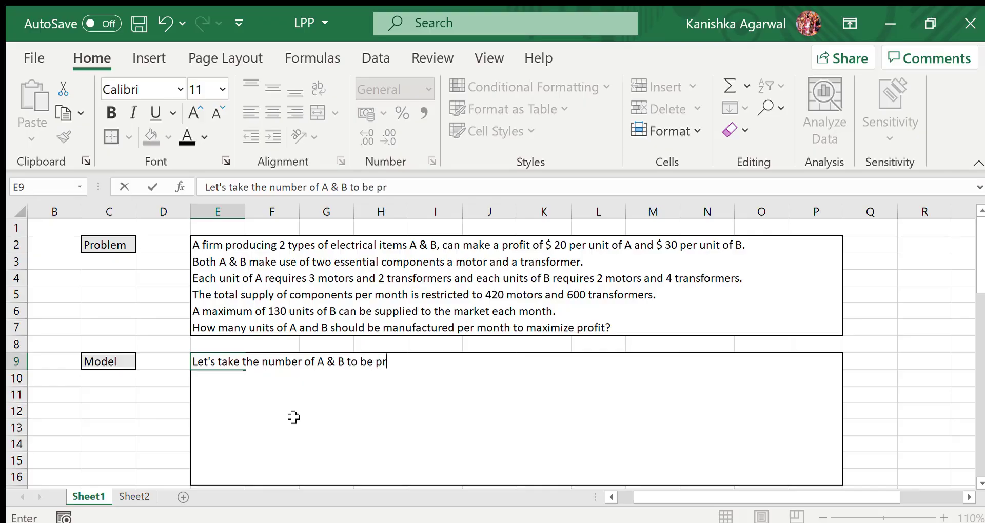
type("oduced each month be")
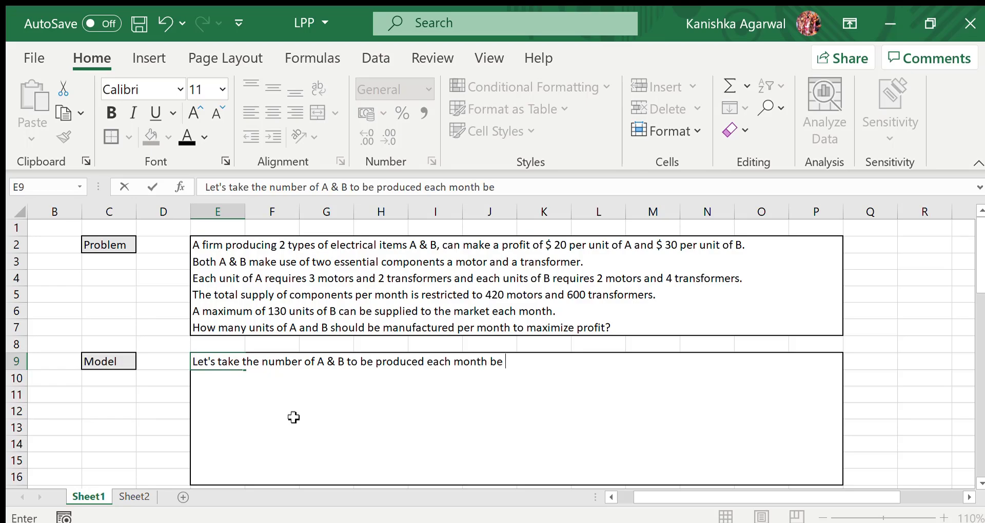
type(" x & y respec")
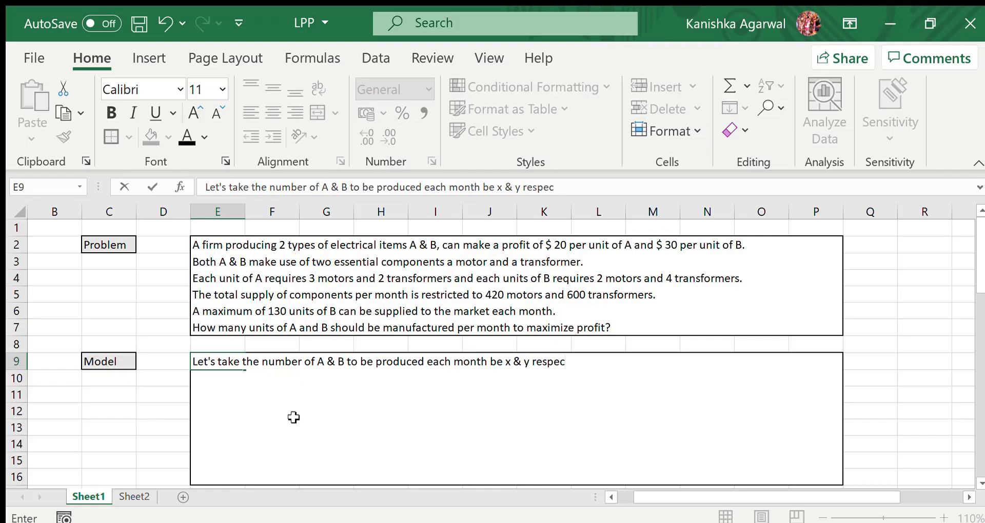
type("tively.")
key("Return")
Step: Start the objective row of the model with "Objective" in E10 and "Max" in G10
type("Obj")
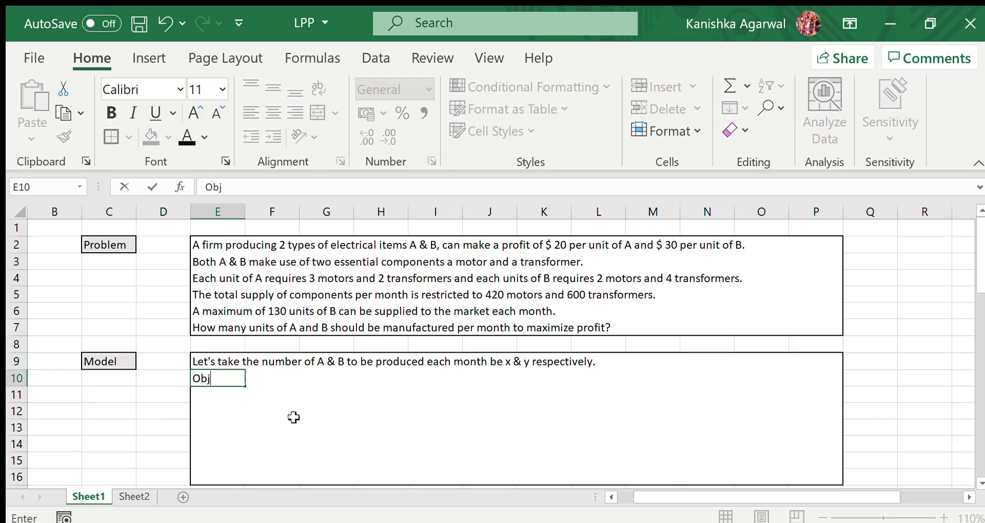
type("ective")
key("Tab")
key("Tab")
type("Ma")
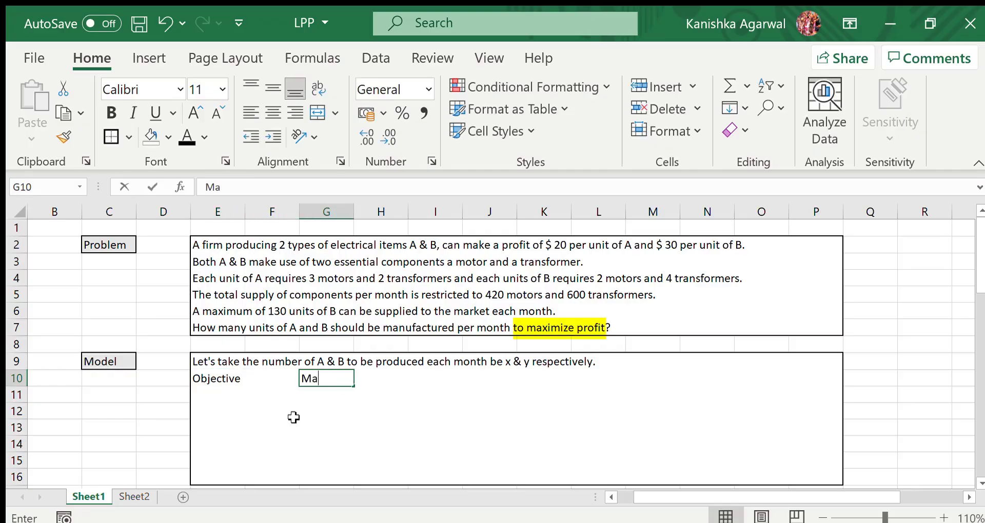
type("x")
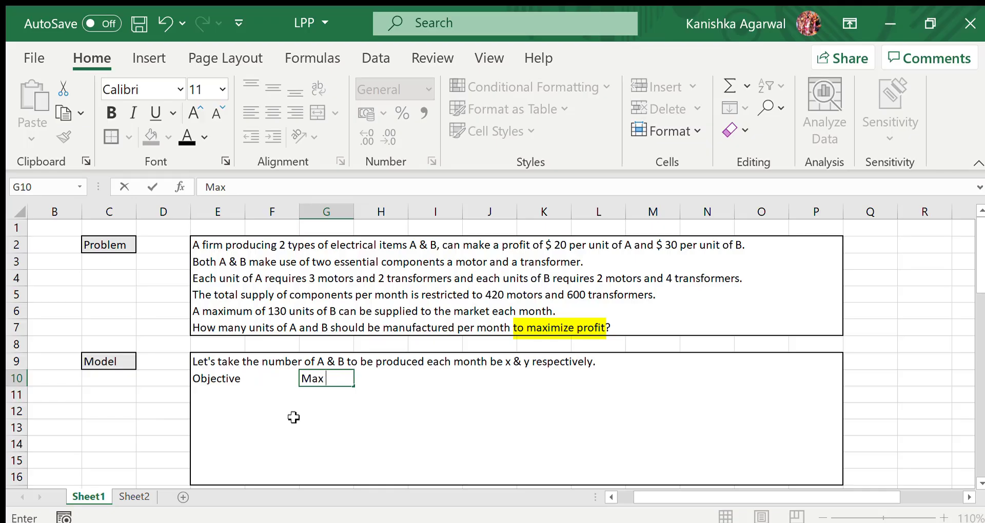
Step: Enter the objective function "z=20x +30y" in H10 and describe it as "Profit" in J10
key("Tab")
type("z=")
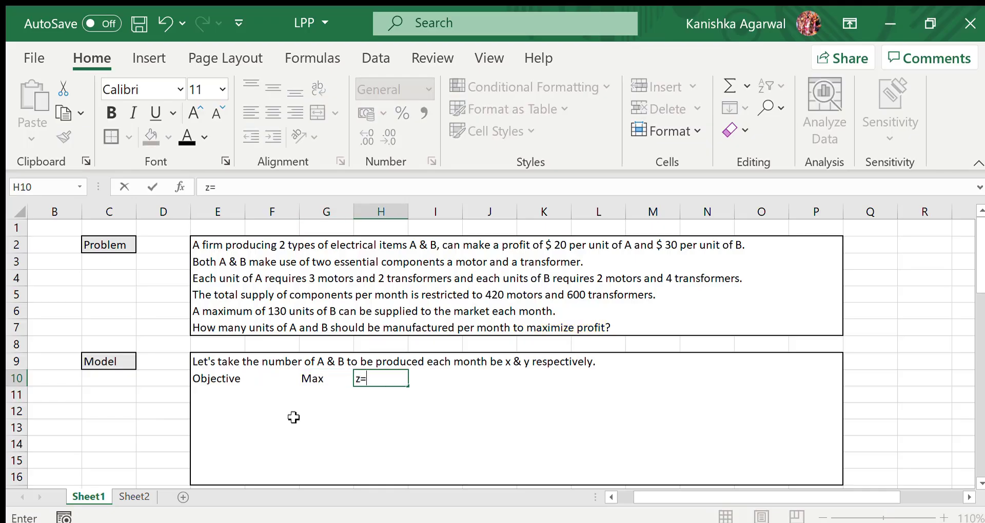
type("20")
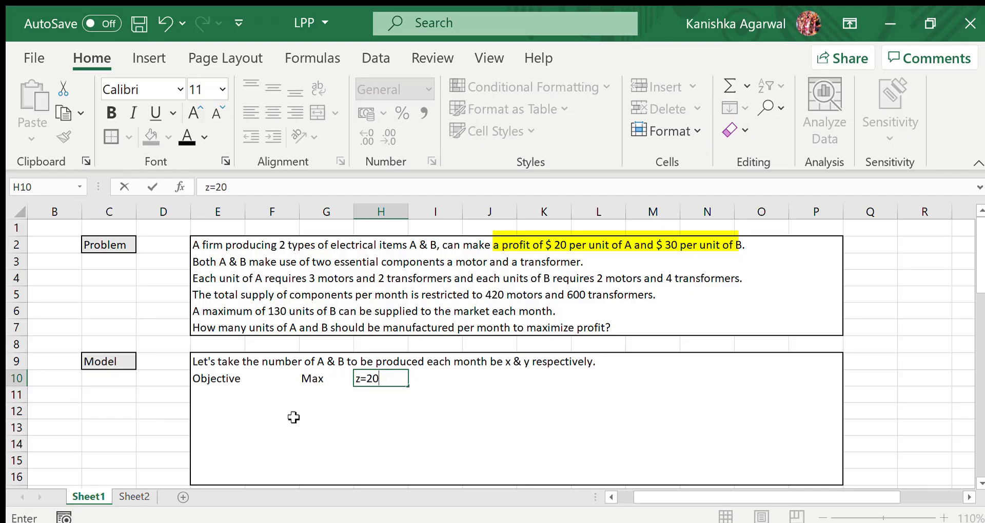
type("x +30y")
key("Tab")
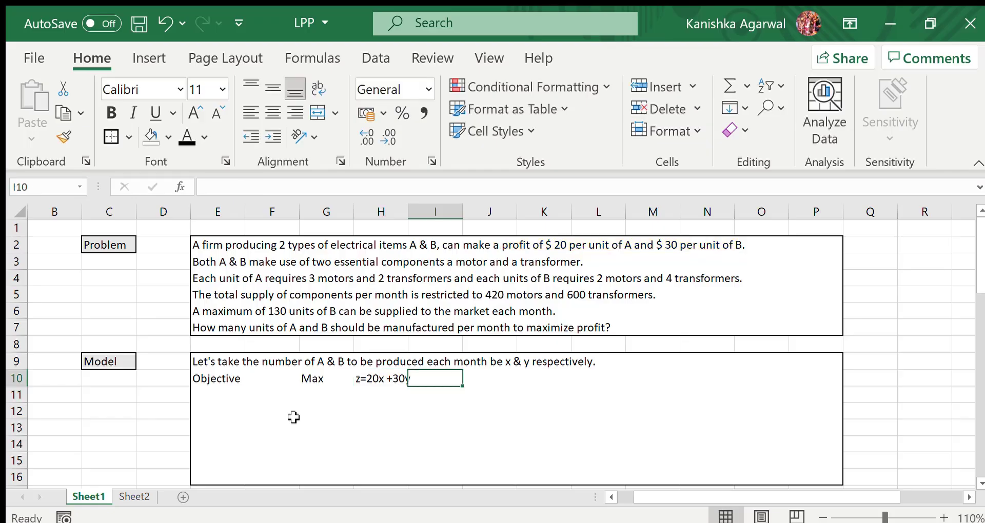
key("Tab")
type("Profit")
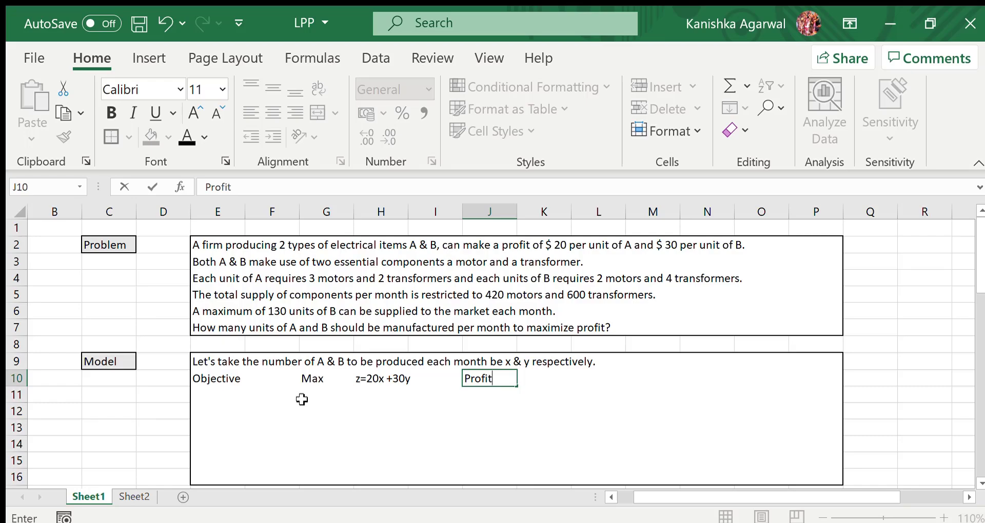
Step: Enter the constraints heading "Subject to:" in cell E11, below the objective
left_click(212, 398)
type("Su")
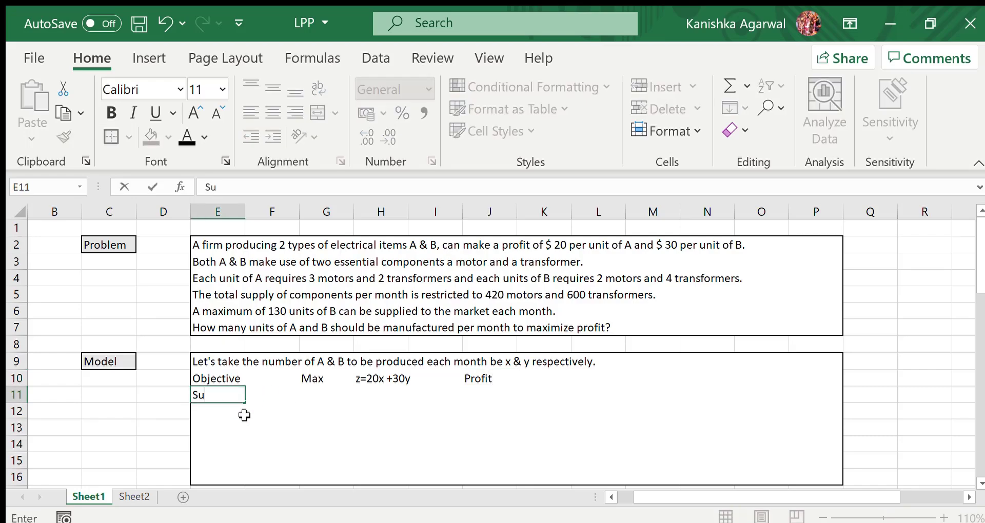
type("bject to:")
key("Return")
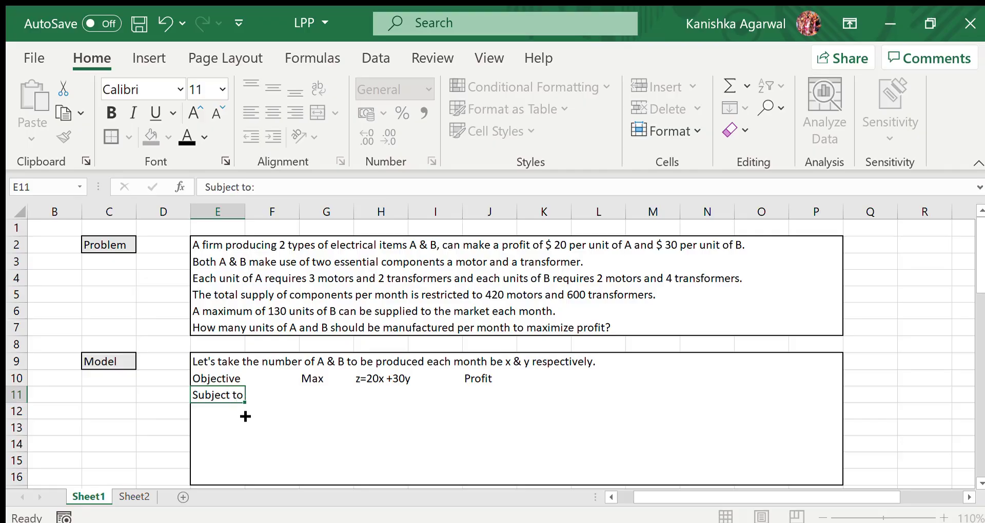
Step: Add the first constraint in row 12: "C1" in E12, "3x+2y<=420" in H12 and "Motors" in J12
type("C1")
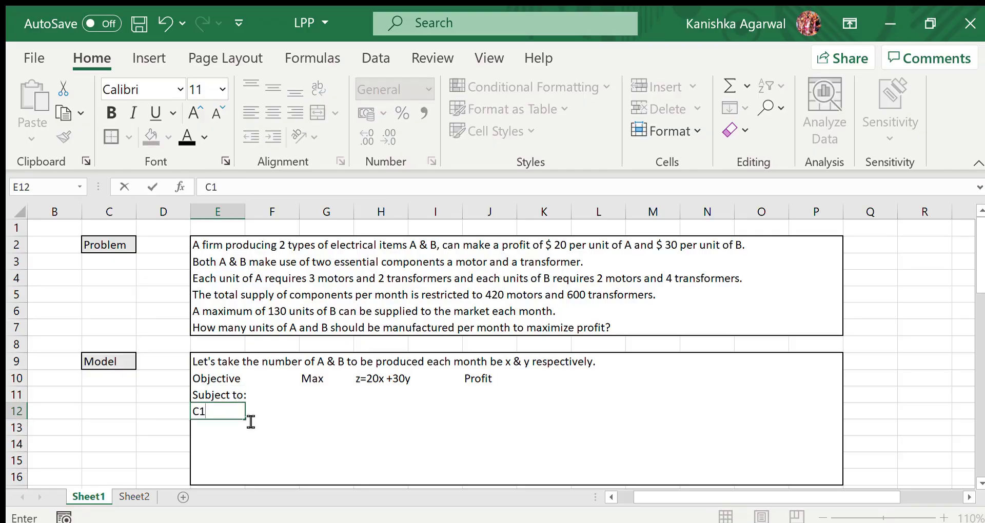
key("Tab")
key("Tab")
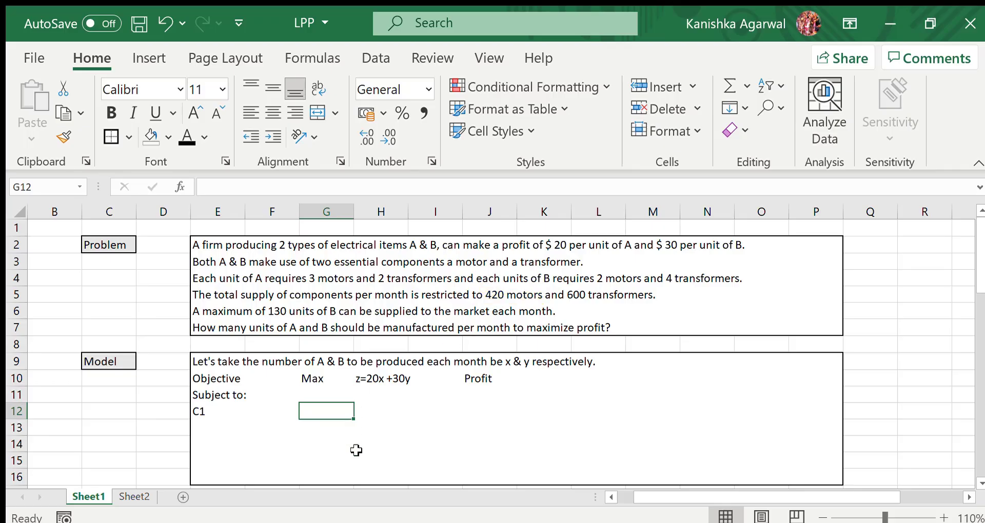
key("Right")
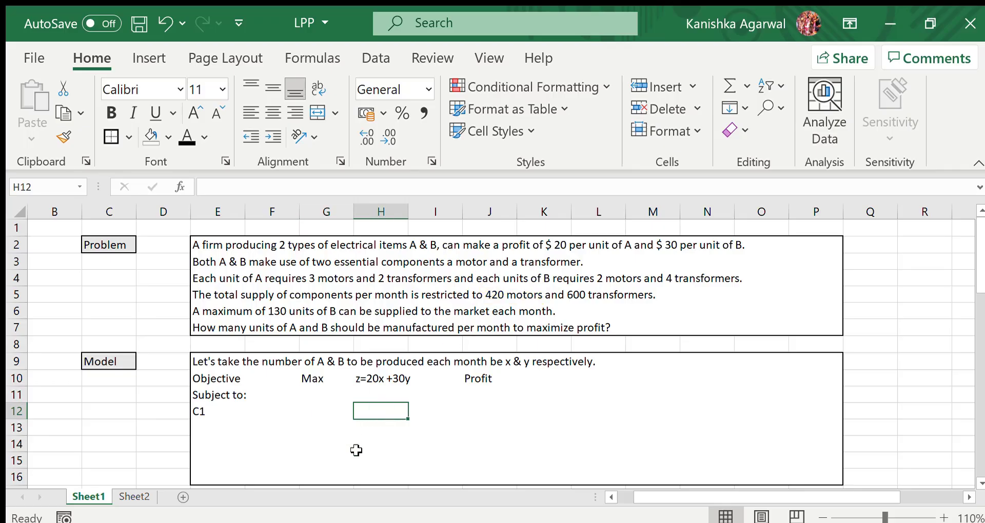
type("3x+")
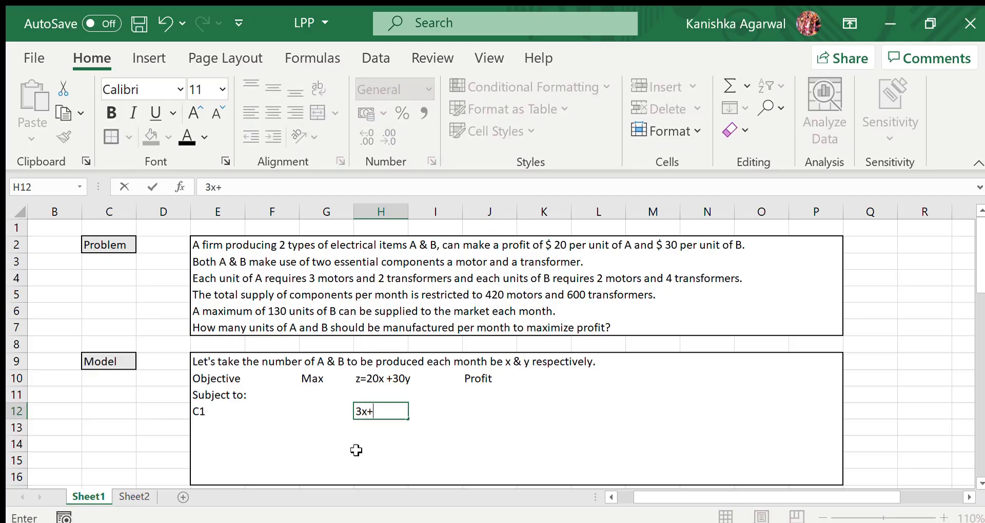
type("2y<=420")
key("Tab")
key("Tab")
type("Moto")
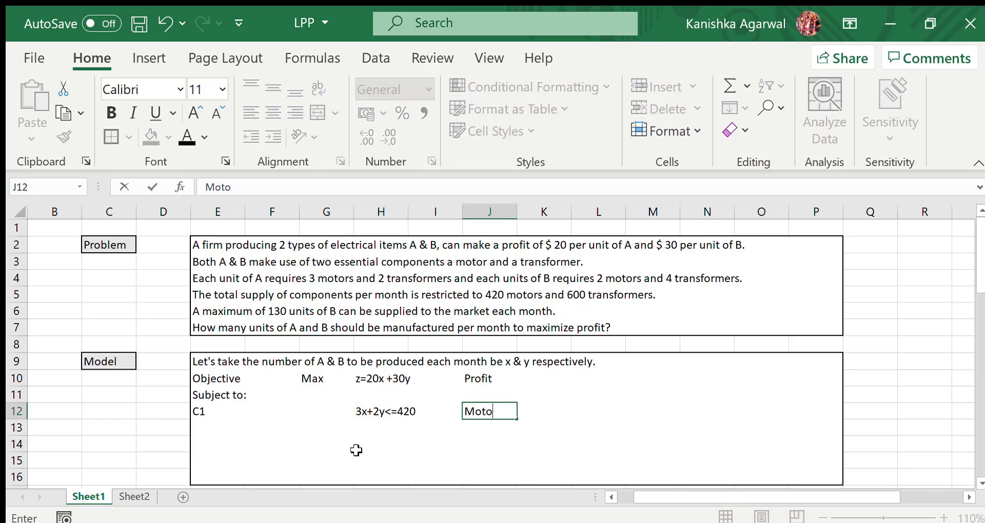
type("rs")
key("Return")
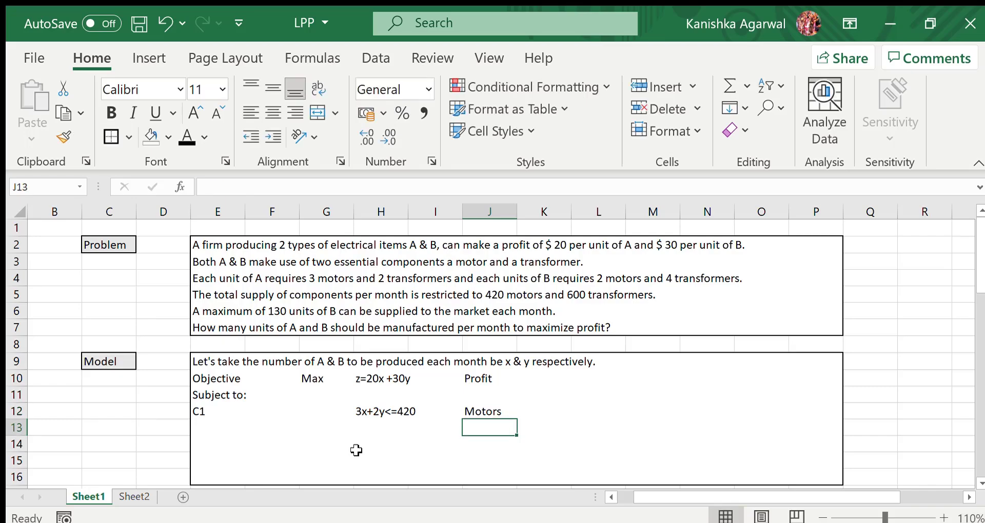
Step: Add the second constraint in row 13: "Transformers" in J13, "2x+4y<=600" in H13 and "C2" in E13
type("Transf")
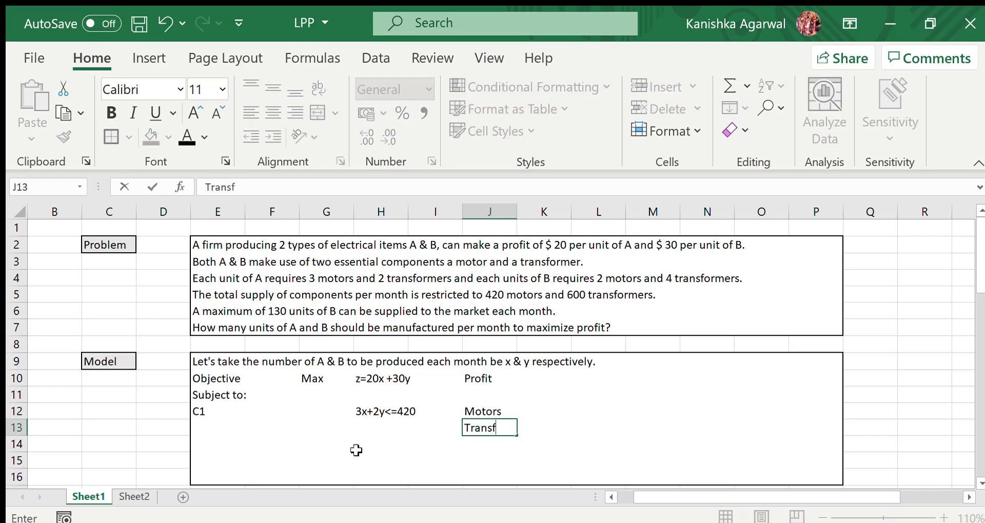
type("ormers")
key("Left")
key("Left")
type("2x")
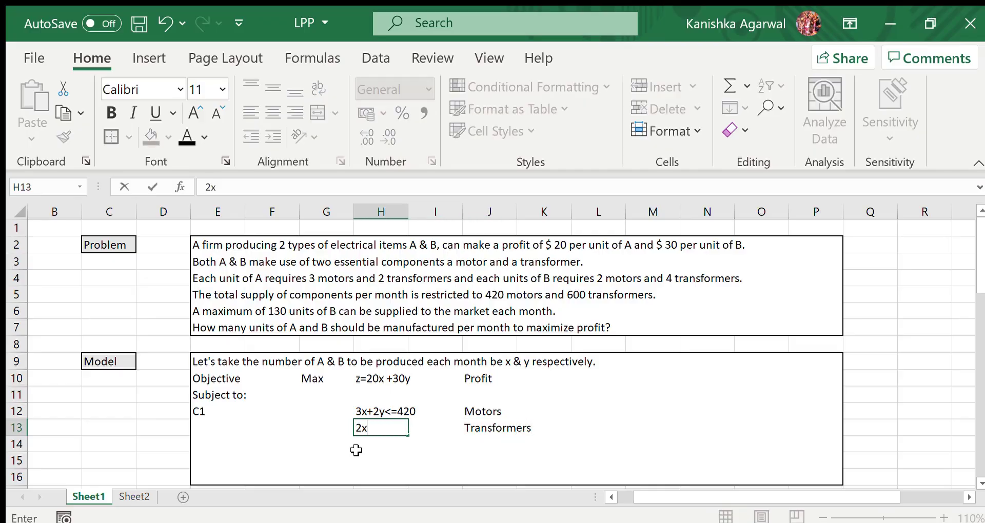
type("+4y<=600")
key("Return")
key("Left")
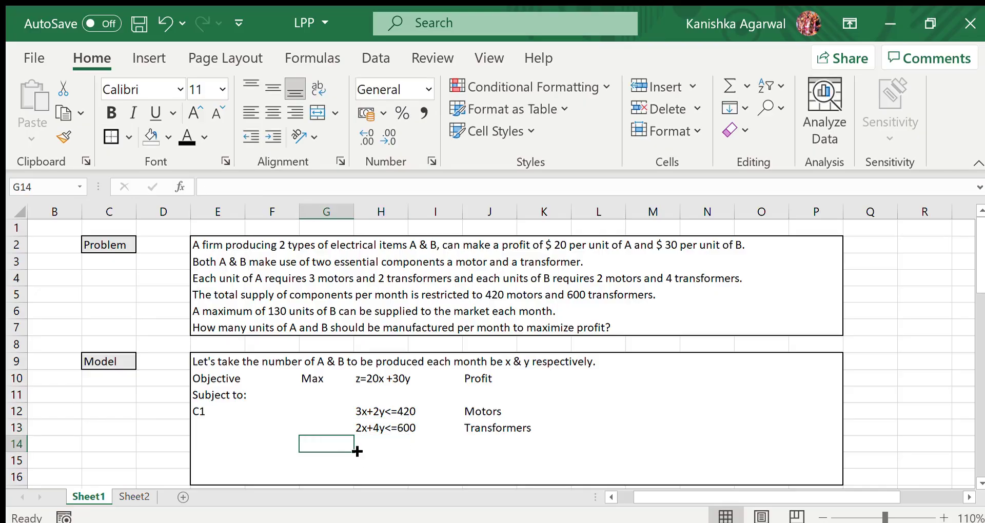
key("Left")
key("Left")
key("Up")
type("C2")
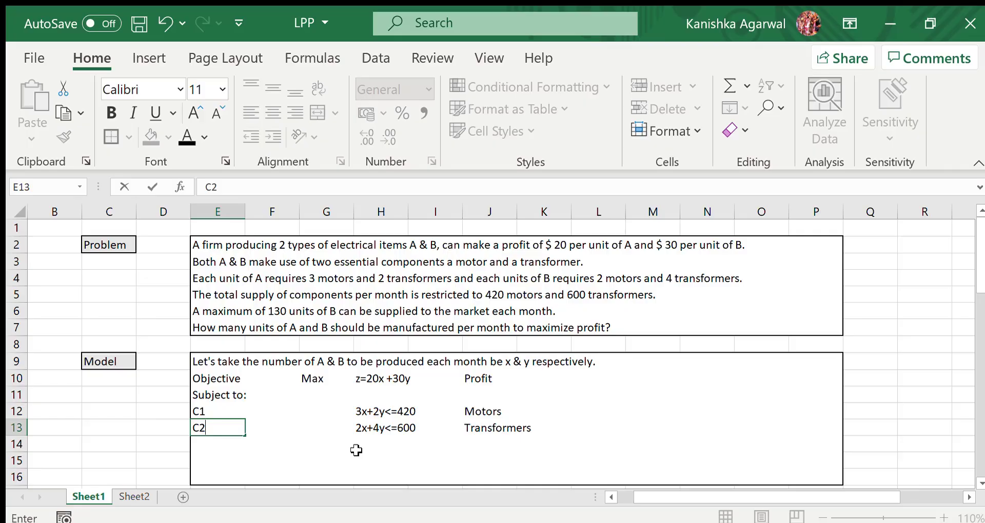
Step: Add the third constraint in row 14: "C3" in E14, "y<=130" in H14 and "Limited Supply" in J14
key("Return")
type("C3")
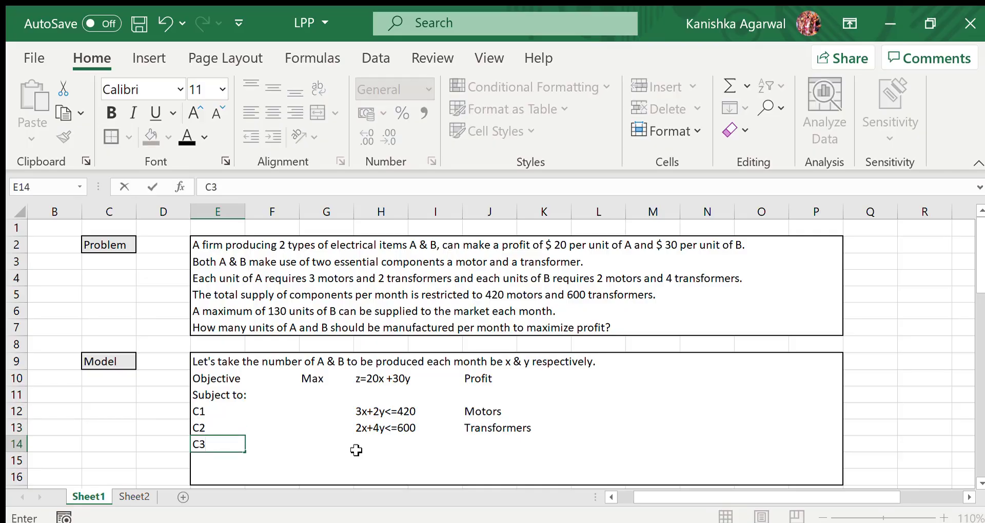
left_click(356, 451)
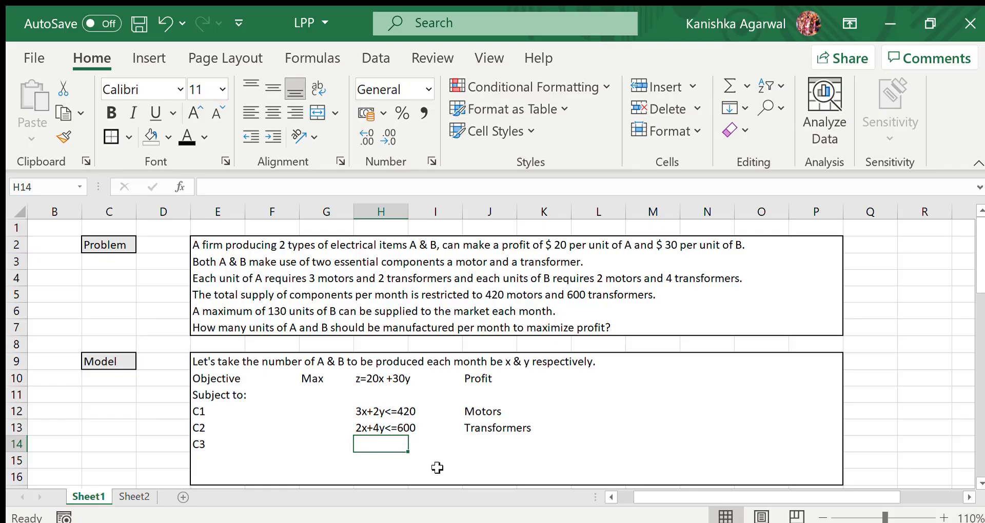
type("y")
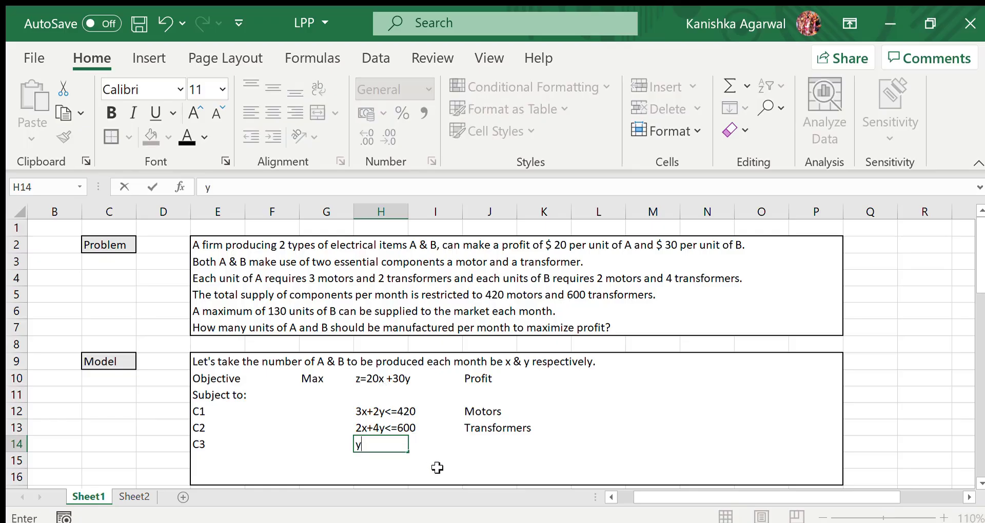
type("<=130")
key("Tab")
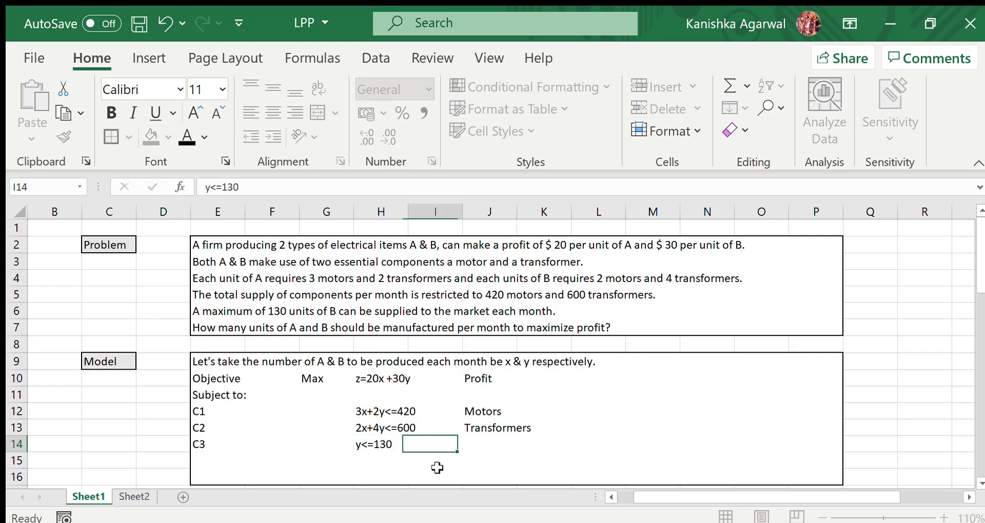
key("Tab")
type("Li")
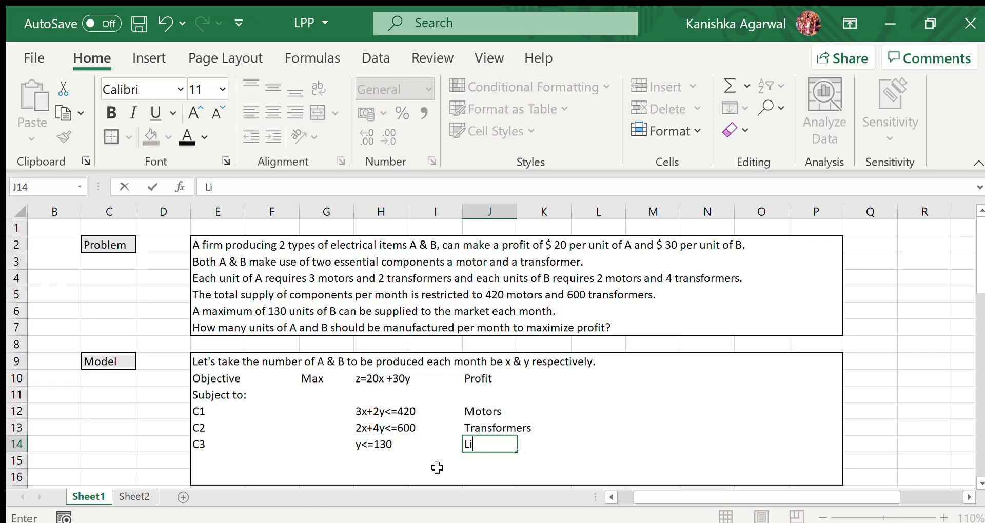
type("mited Supply")
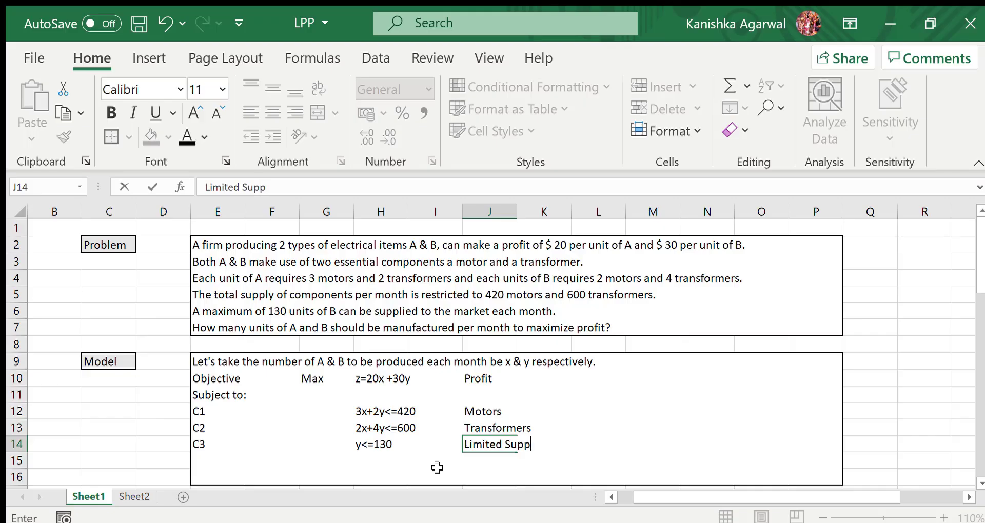
key("ctrl+Return")
Step: Add the non-negativity constraint in row 15: "x,y>=0" in H15 and "Non-negativity" in J15
left_click(437, 467)
key("Left")
key("Left")
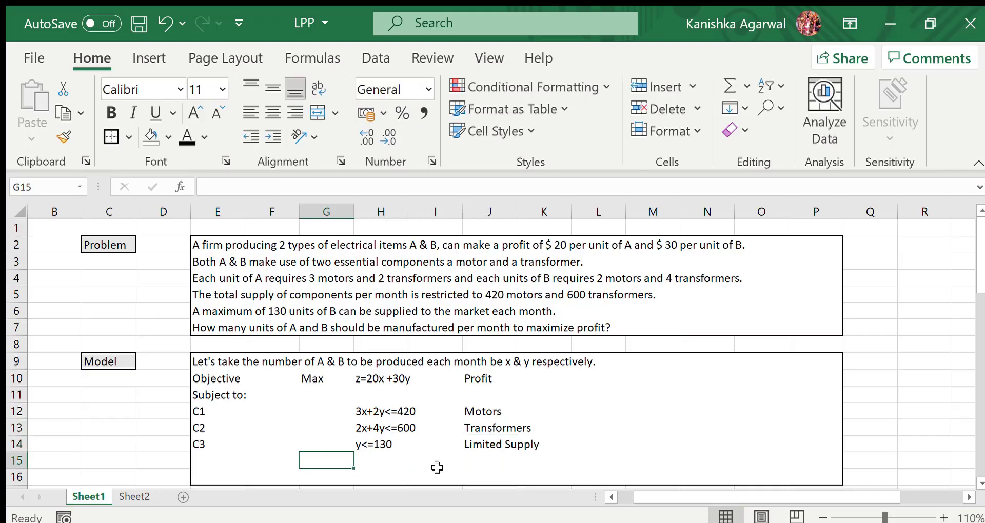
key("Left")
key("Left")
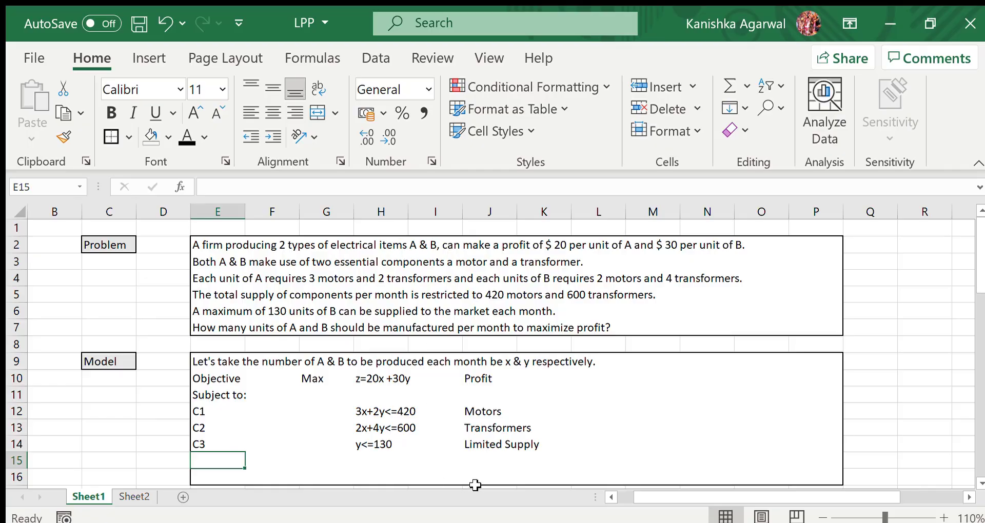
key("Right")
key("Right")
key("Right")
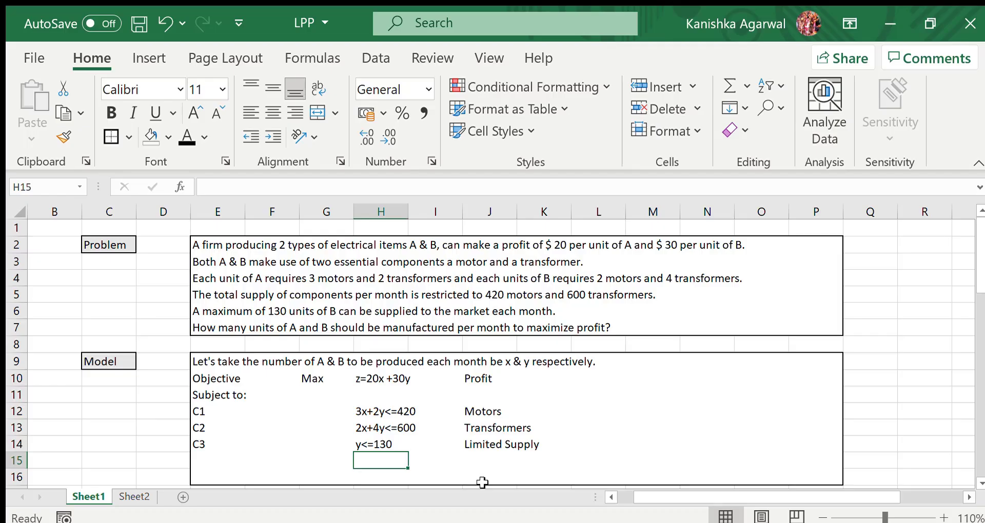
type("x,y")
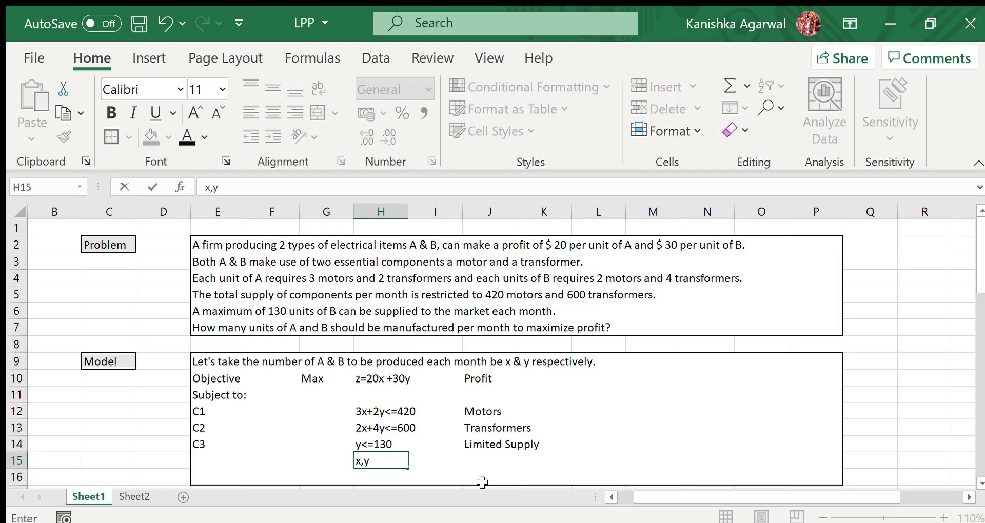
type(">=0")
key("Tab")
key("Tab")
type("Non-")
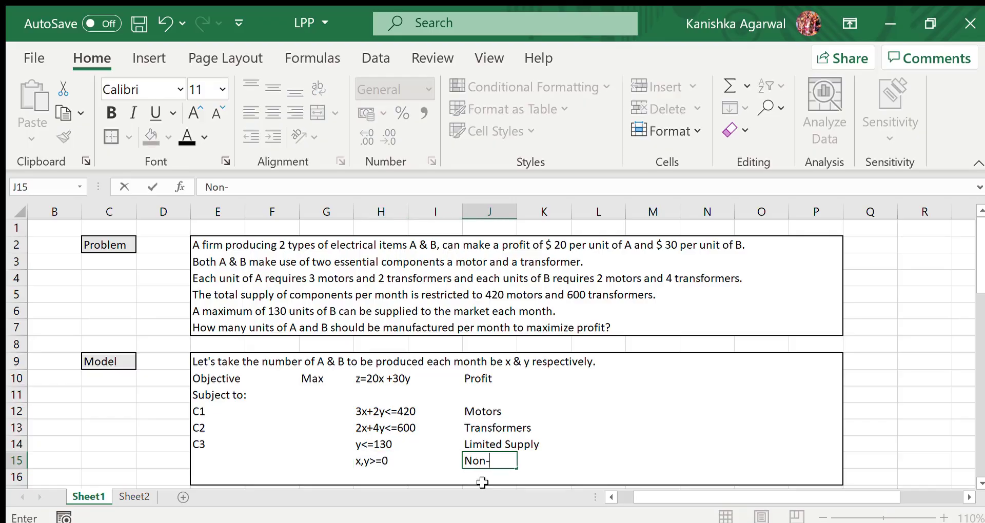
type("negativity")
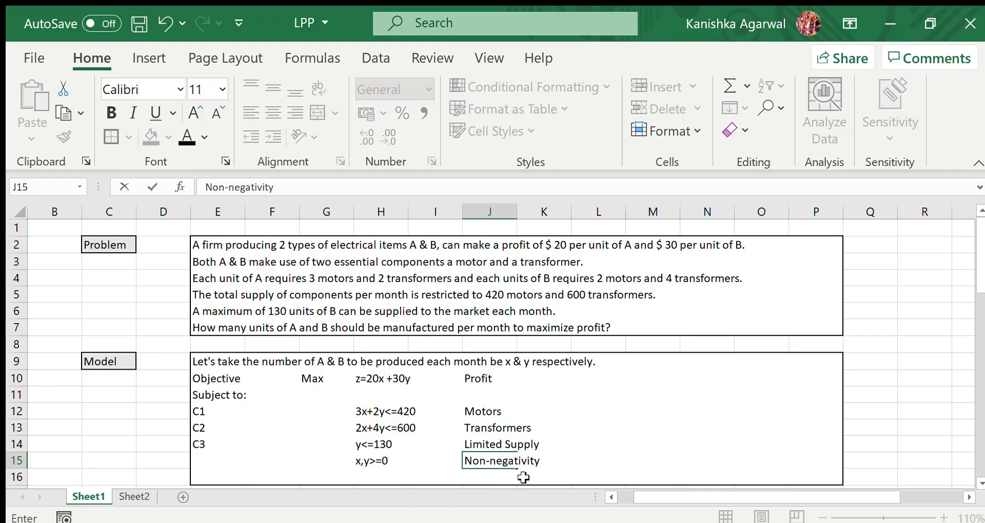
left_click(598, 460)
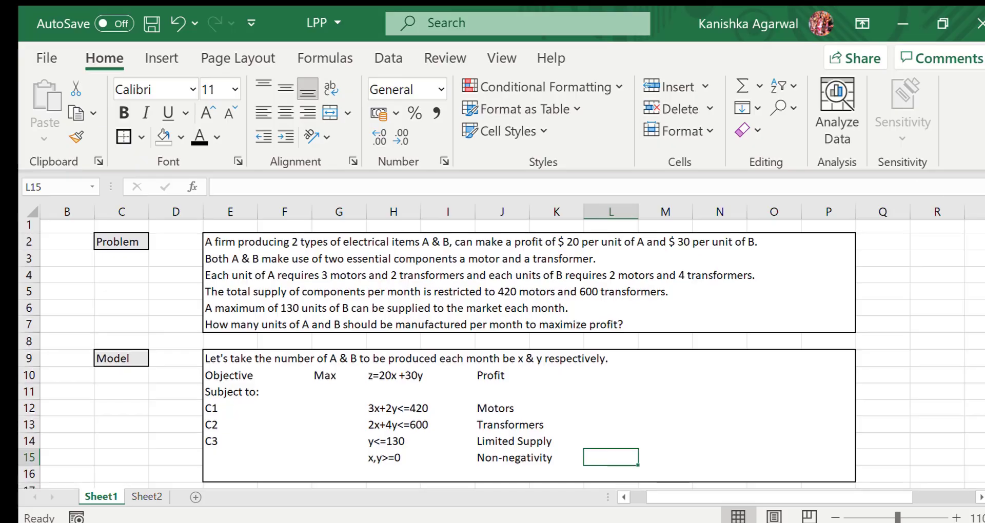
Step: Fill the z row of the Tabular table with the objective coefficients: 20 for x and 30 for y
scroll(502, 354, "down", 3)
scroll(502, 354, "up", 1)
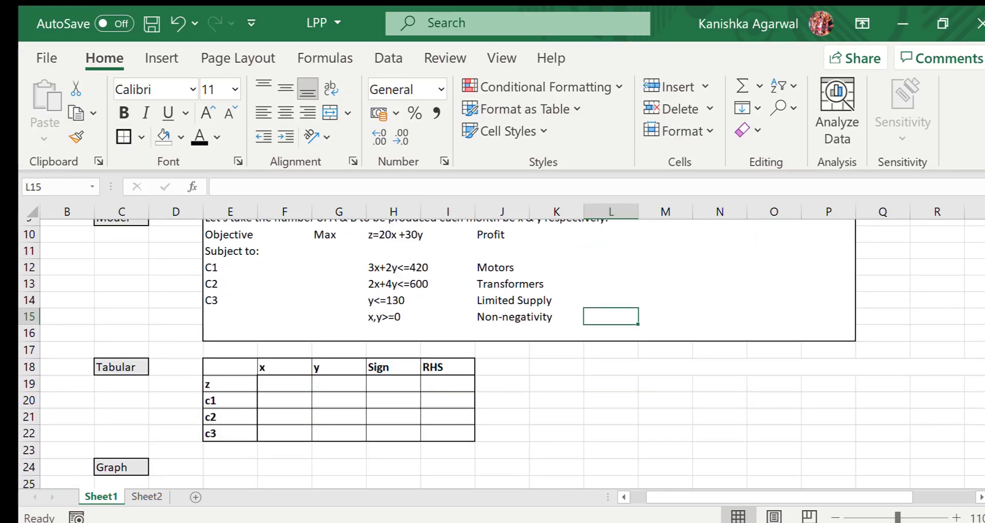
left_click(303, 396)
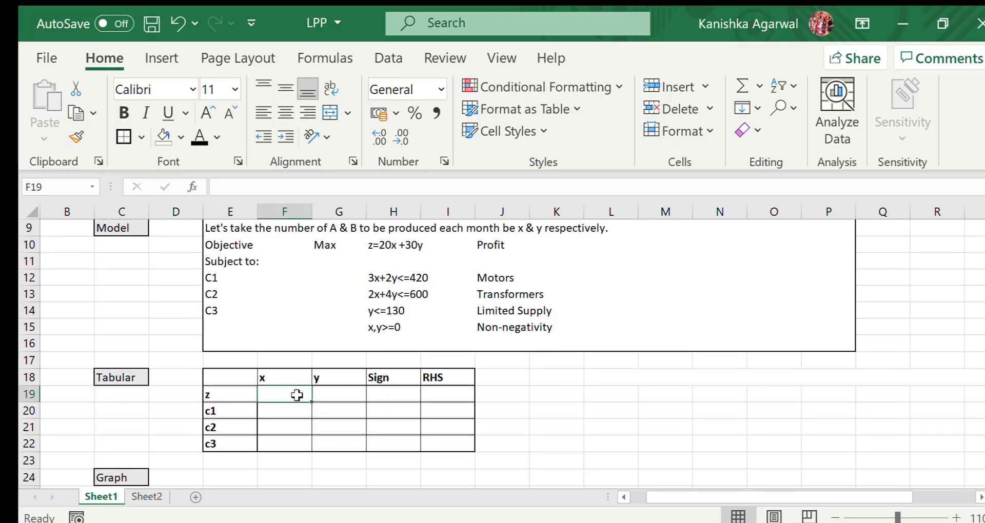
type("20")
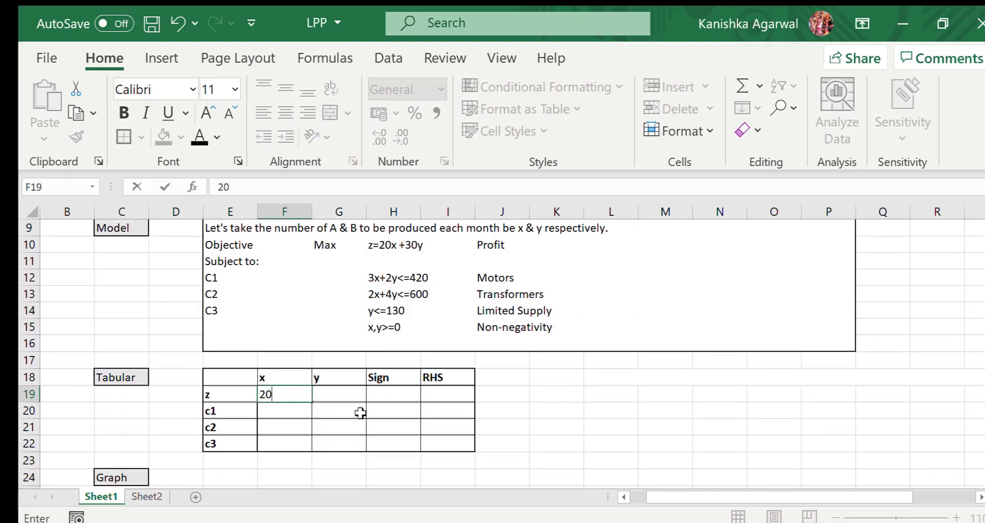
key("Tab")
type("30")
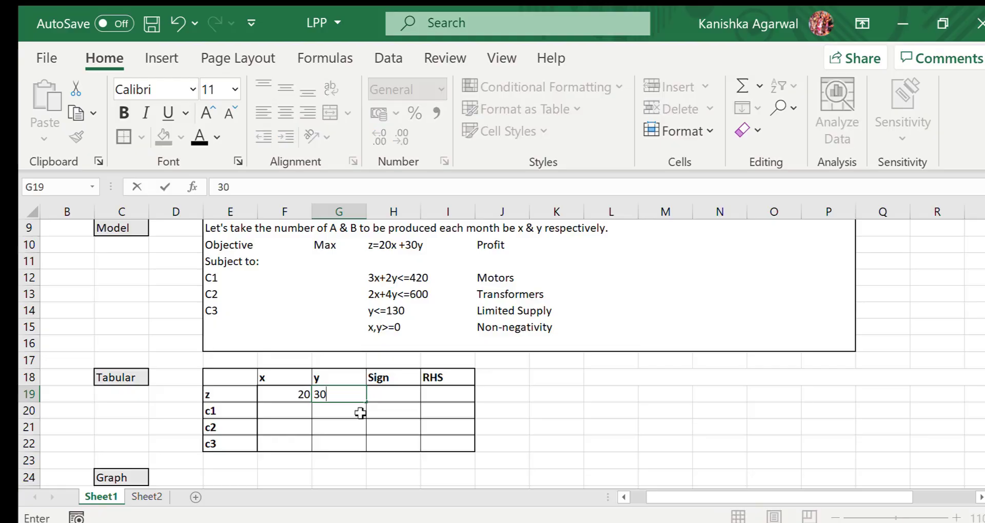
key("Return")
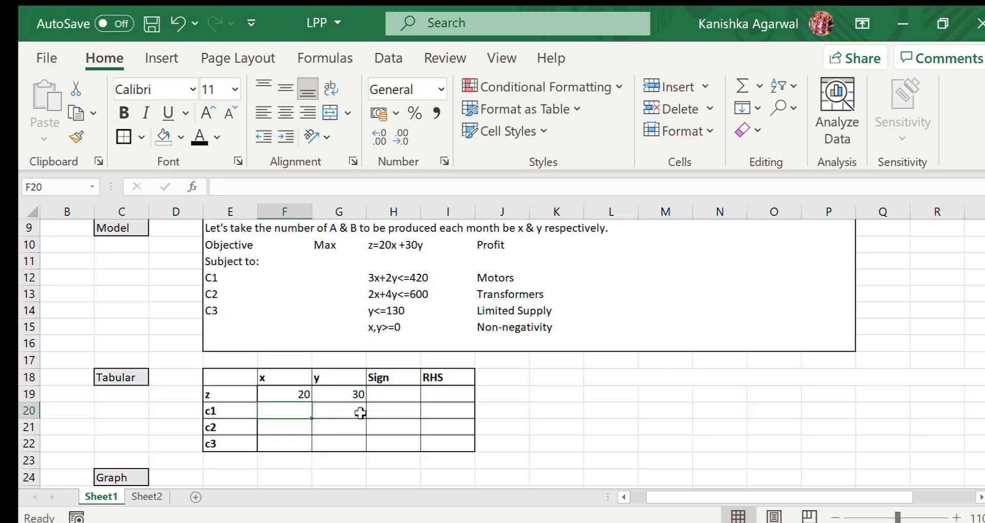
Step: Fill the c1 row of the Tabular table with x 3, y 2, sign "<=" and RHS 420
type("3")
key("Tab")
type("2")
key("Tab")
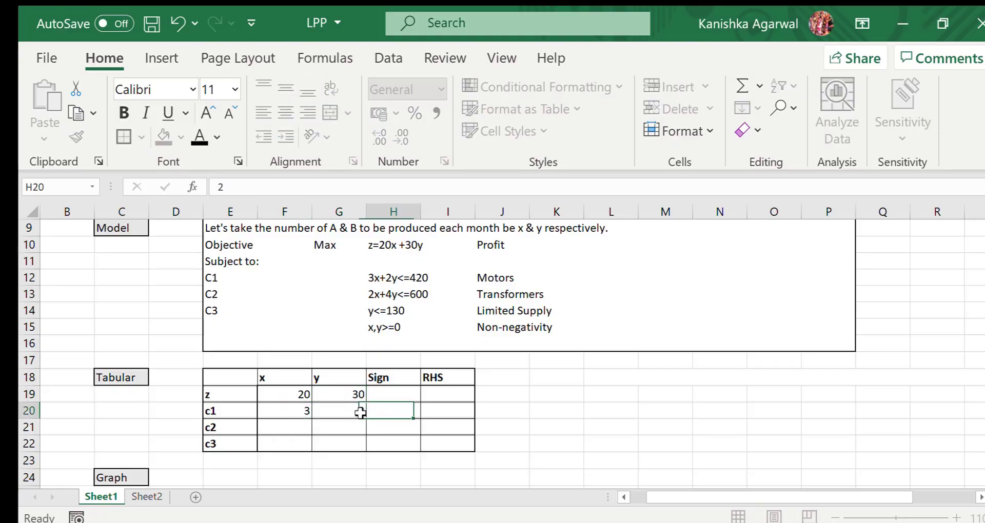
type("<=")
key("Tab")
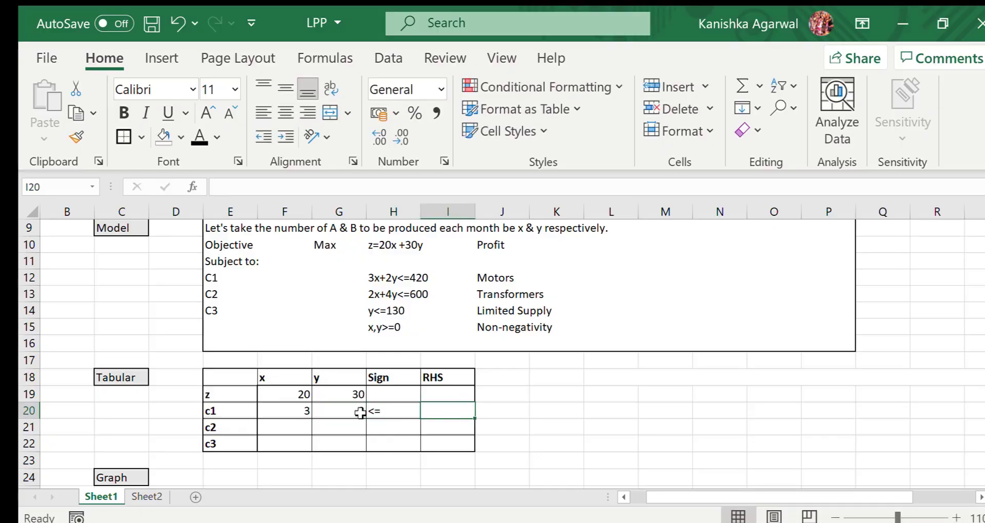
type("420")
key("Return")
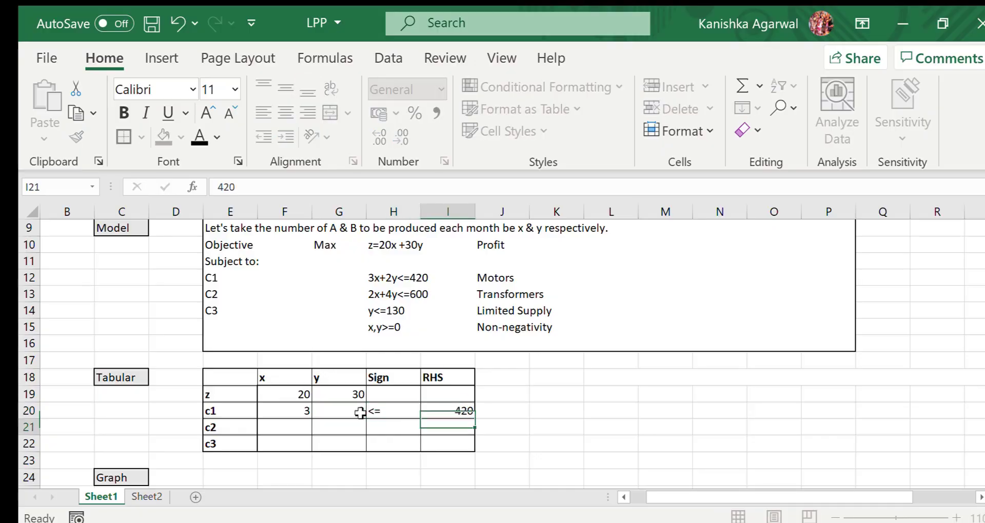
Step: Fill the c2 row of the Tabular table with x 2, y 4, sign "<=" and RHS 600
key("Left")
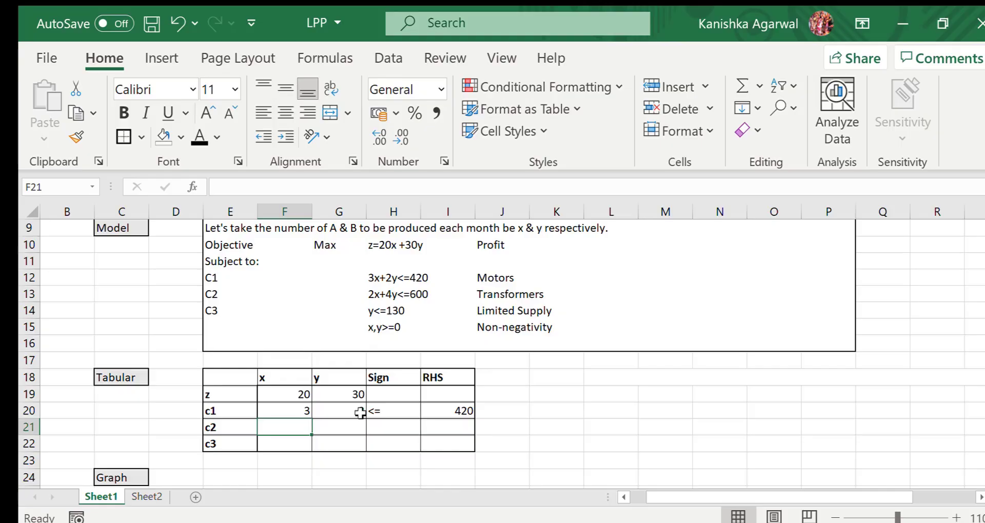
type("2")
key("Tab")
type("4")
key("Tab")
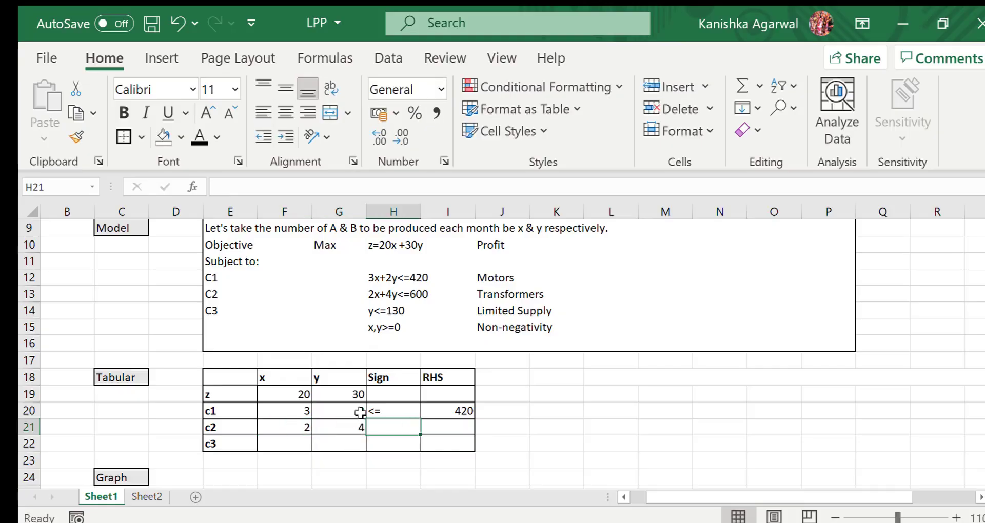
type("<=")
key("Tab")
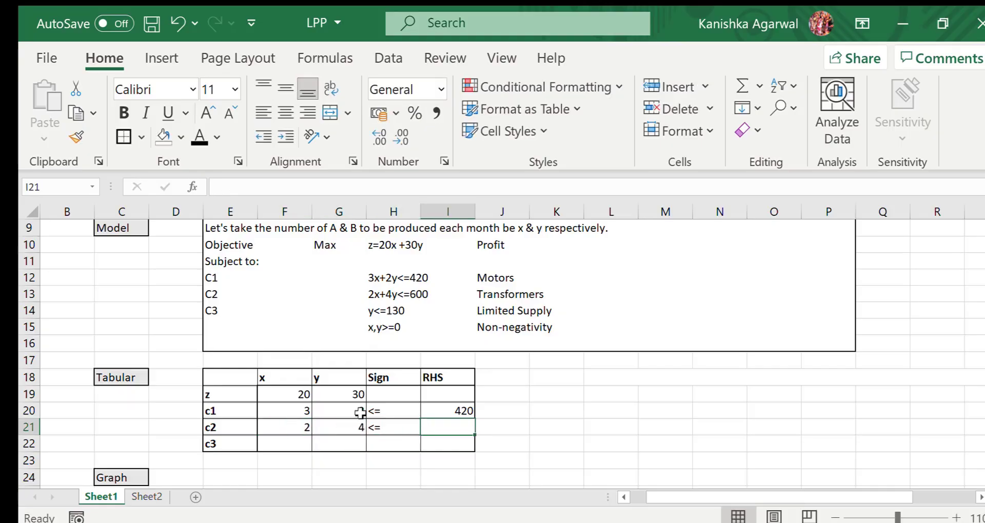
type("600")
key("Return")
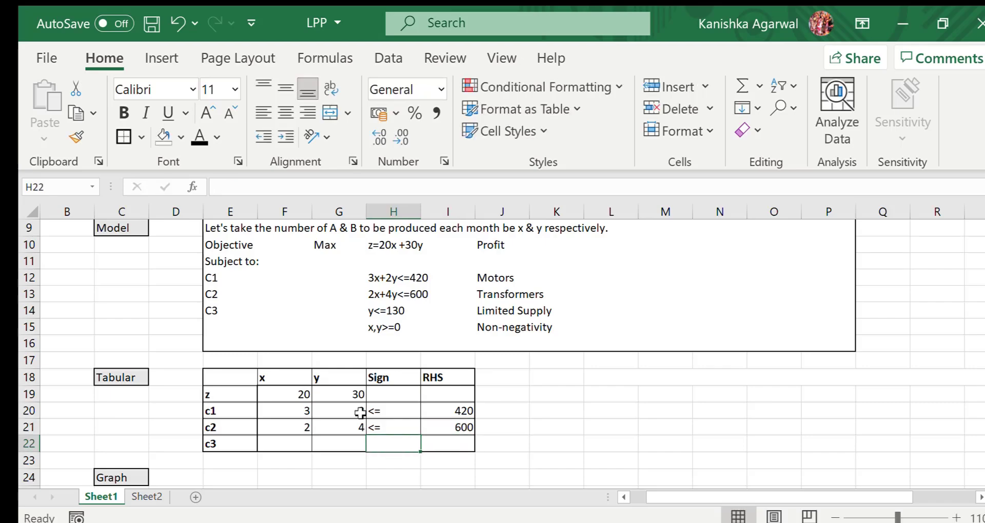
Step: Fill the c3 row of the Tabular table with x 0, y 1, sign "<=" and RHS 130
key("Left")
key("Left")
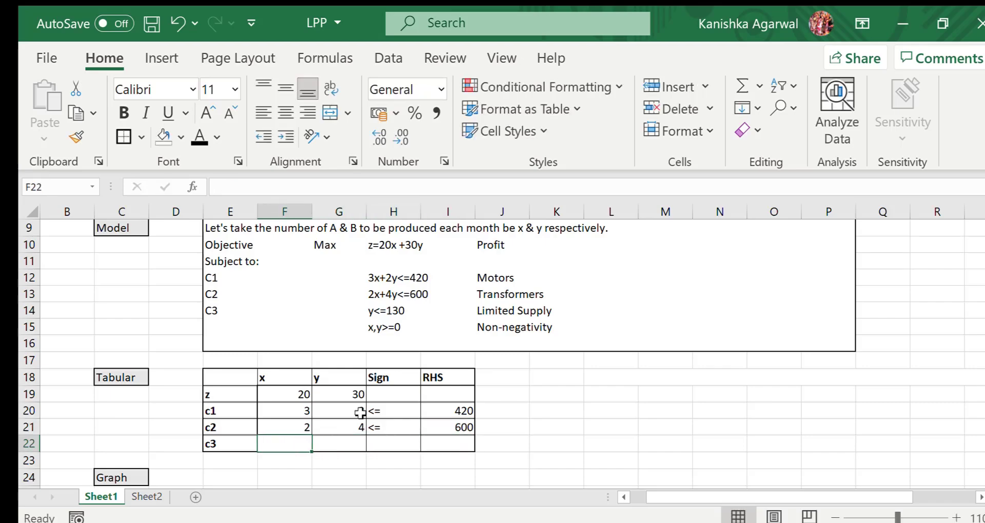
type("0")
key("Tab")
type("1")
type("<=")
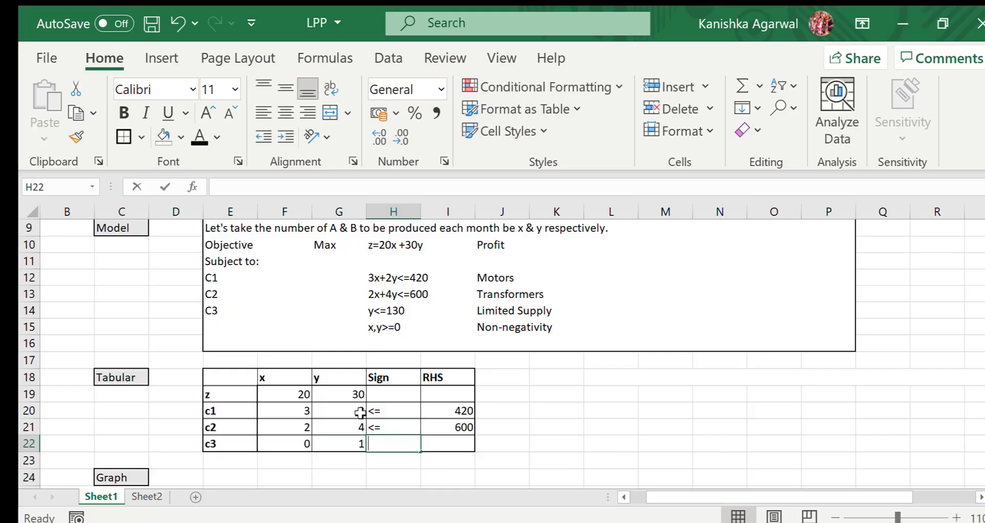
key("Tab")
type("130")
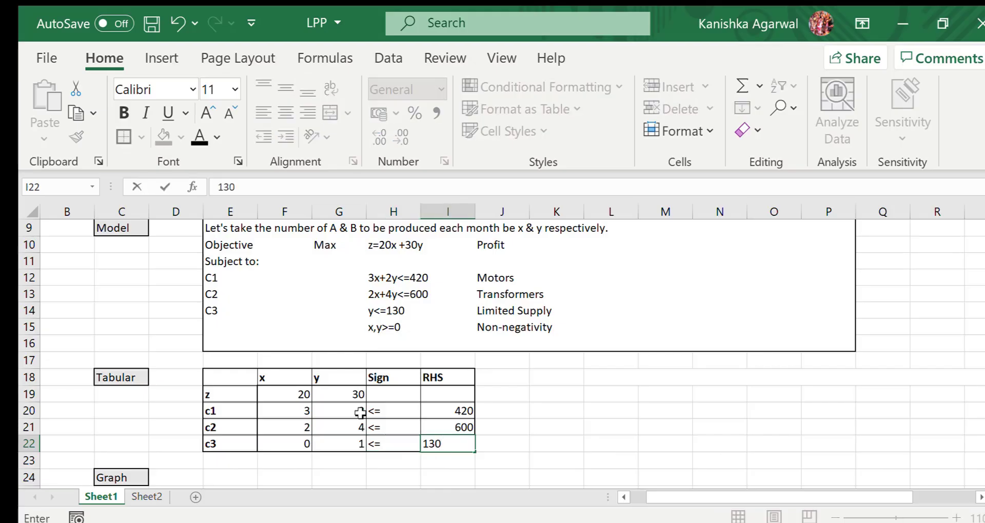
key("Return")
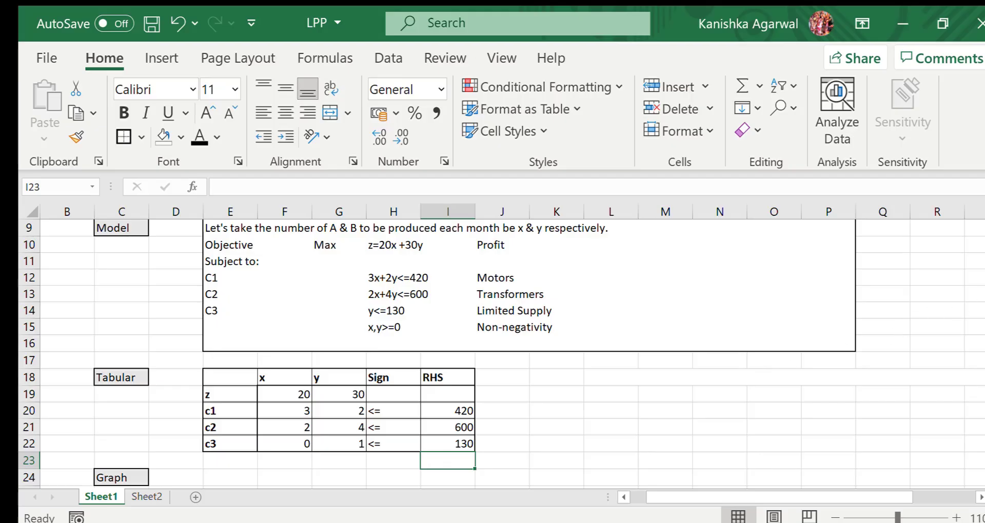
Step: Enter the first point of the c1 line in the Graph section: x 0 in D27 and y 210 in D28
scroll(502, 354, "down", 3)
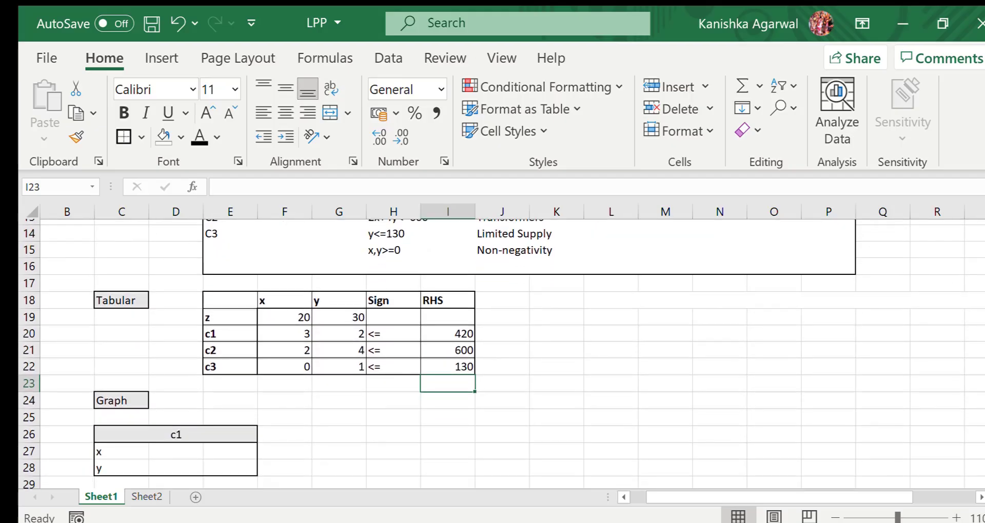
scroll(836, 360, "down", 1)
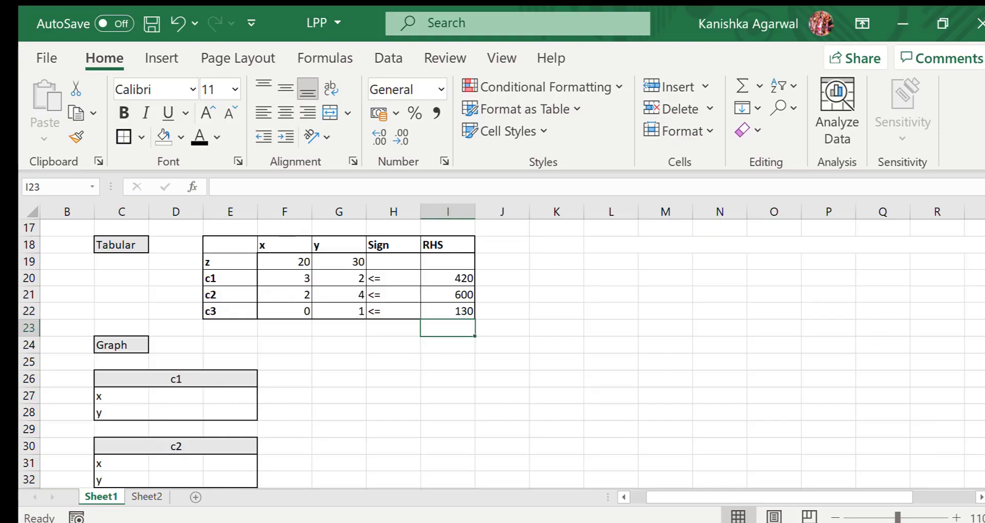
scroll(513, 456, "down", 1)
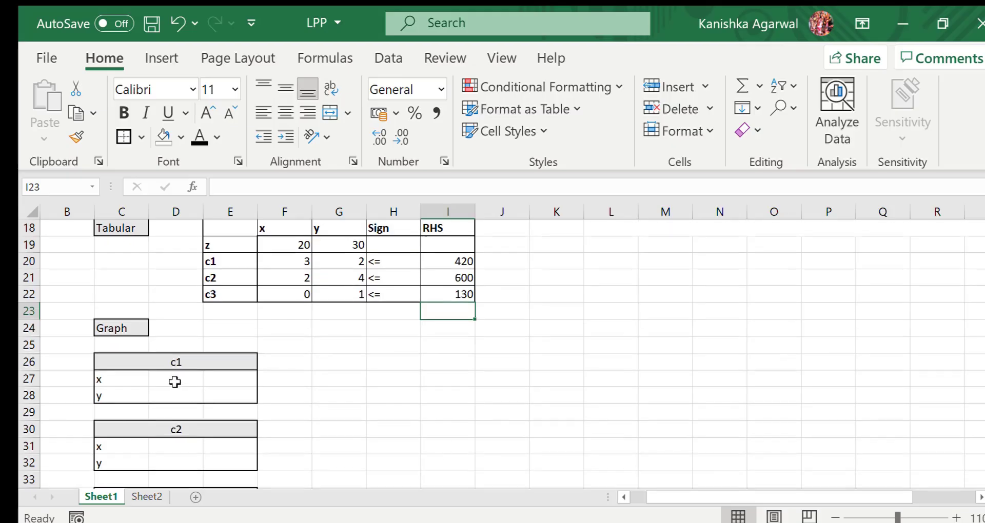
left_click(175, 381)
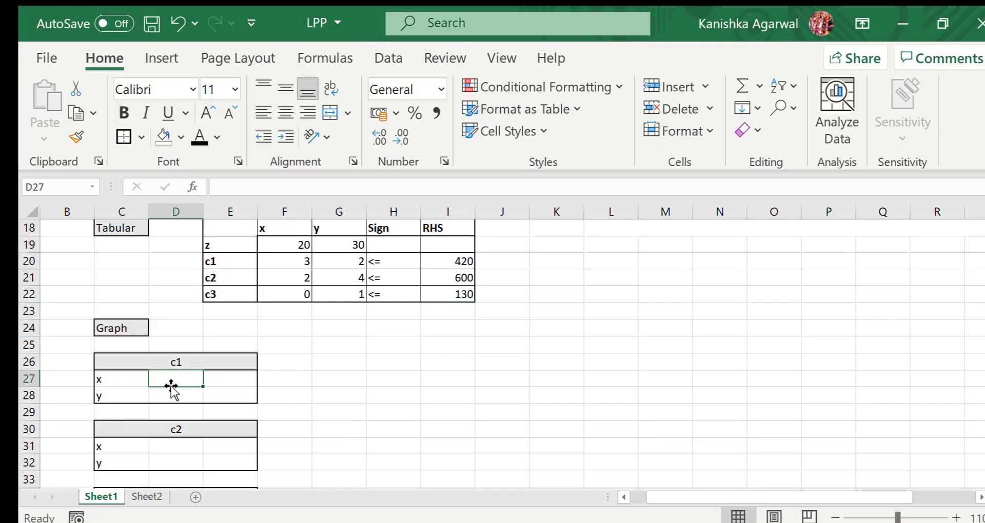
type("0")
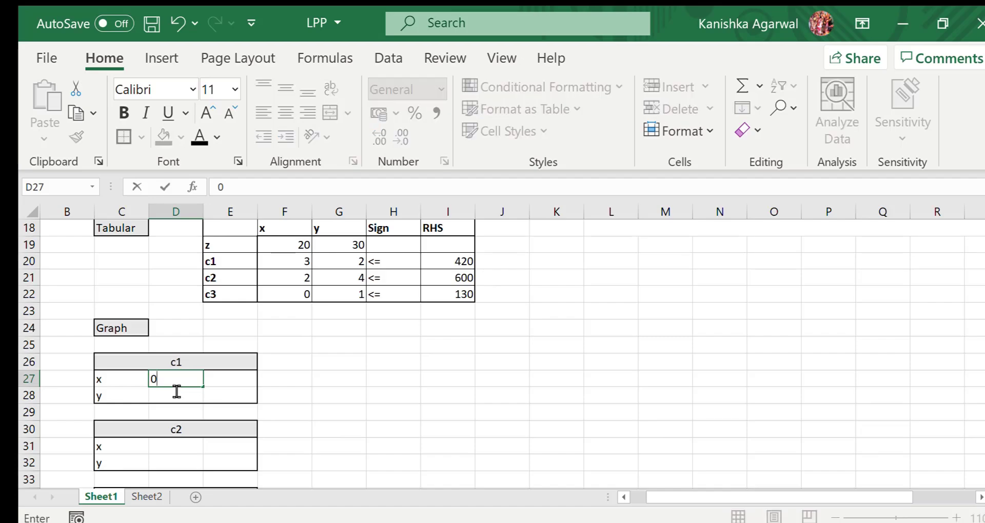
key("Return")
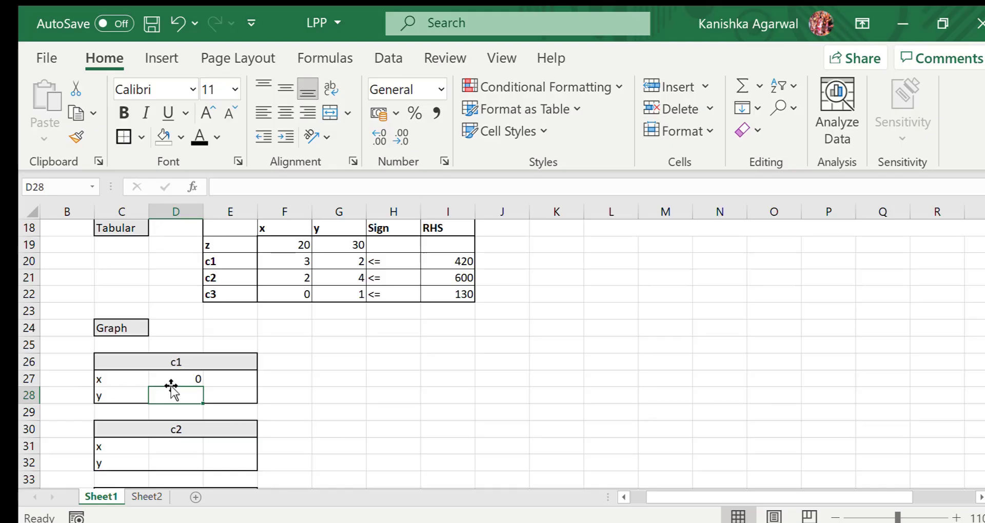
type("210")
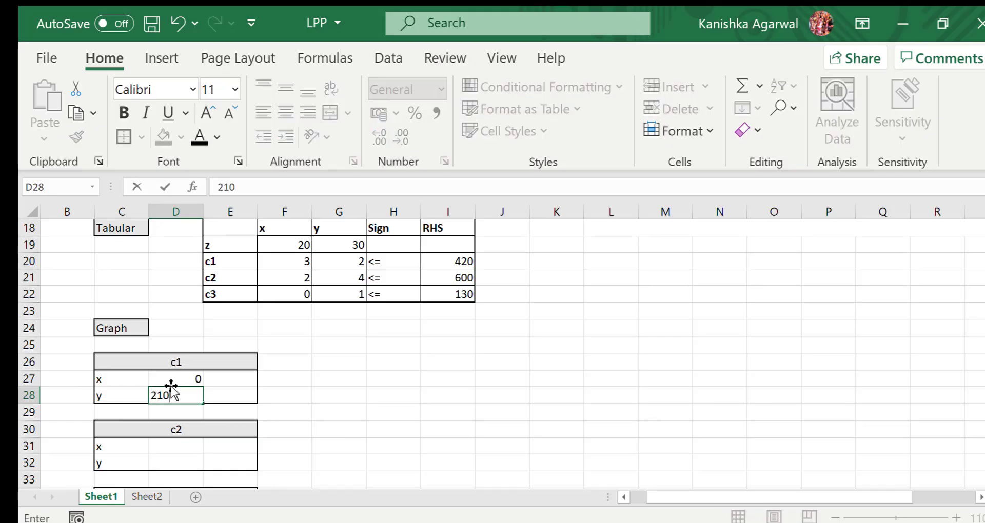
key("Tab")
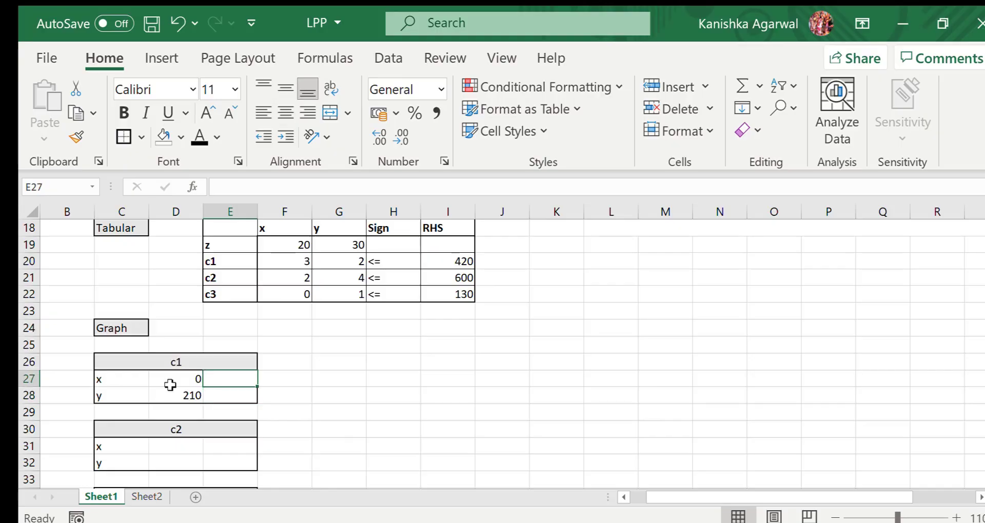
Step: Enter the second point of the c1 line: y 0 in E28 and x 140 in E27
left_click(171, 385)
key("Down")
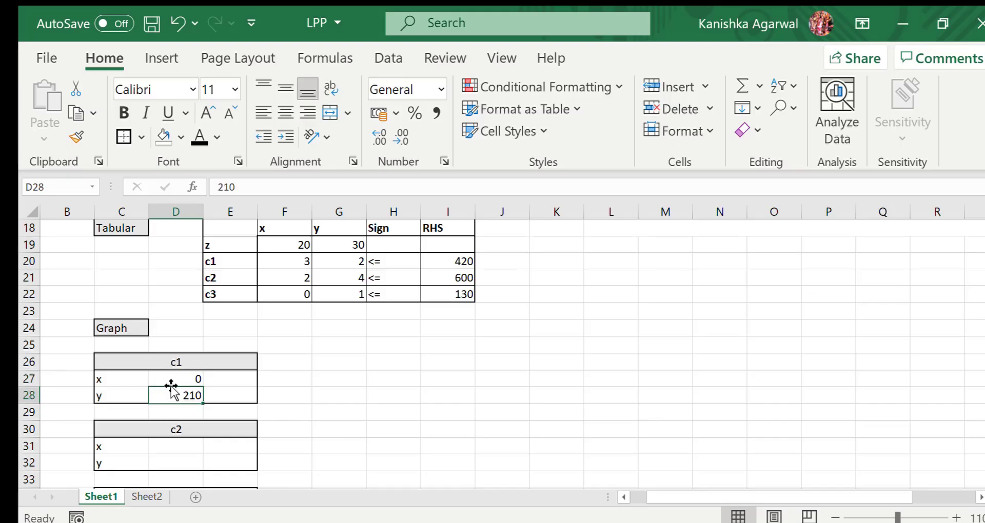
key("Right")
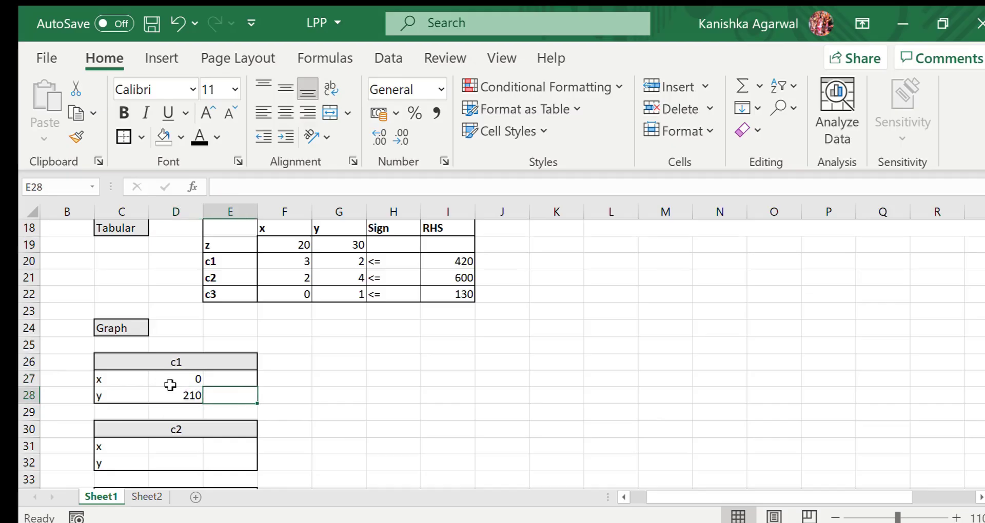
type("0")
key("Up")
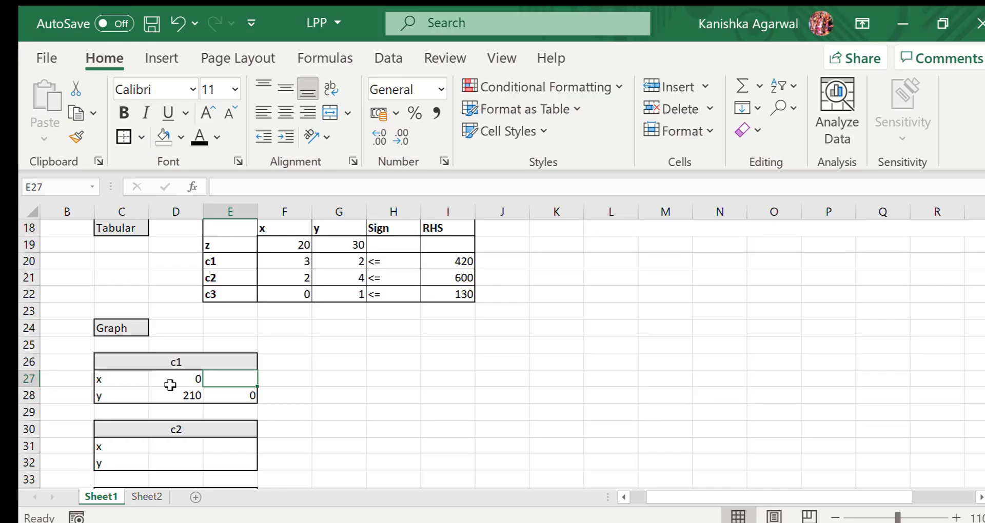
type("140")
key("Down")
key("Down")
key("Down")
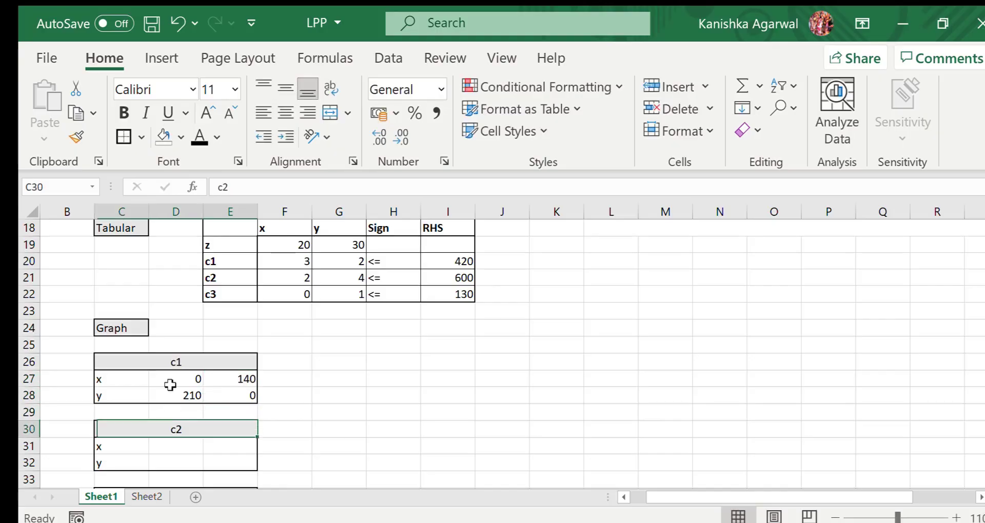
Step: Enter the first point of the c2 line in the Graph section: x 0 in D31 and y 150 in D32
key("Down")
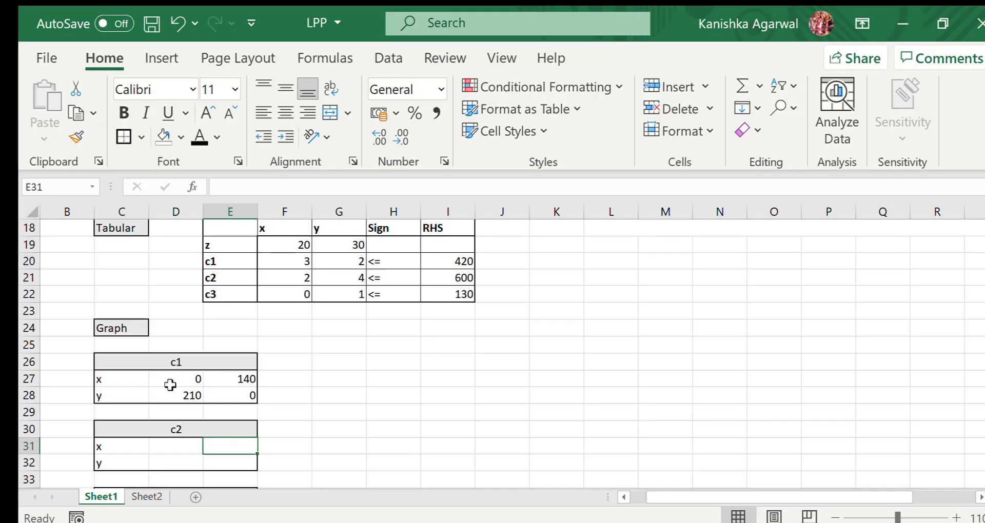
key("Left")
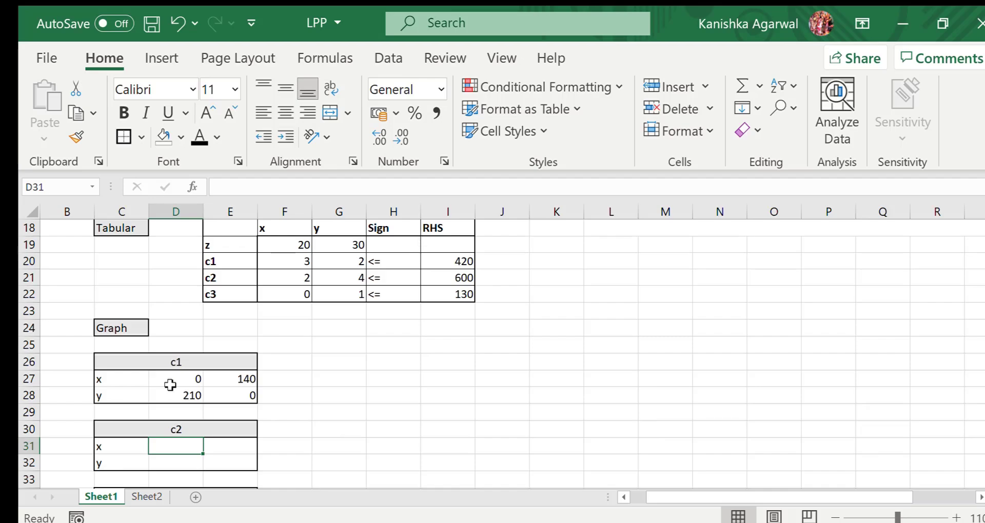
type("0")
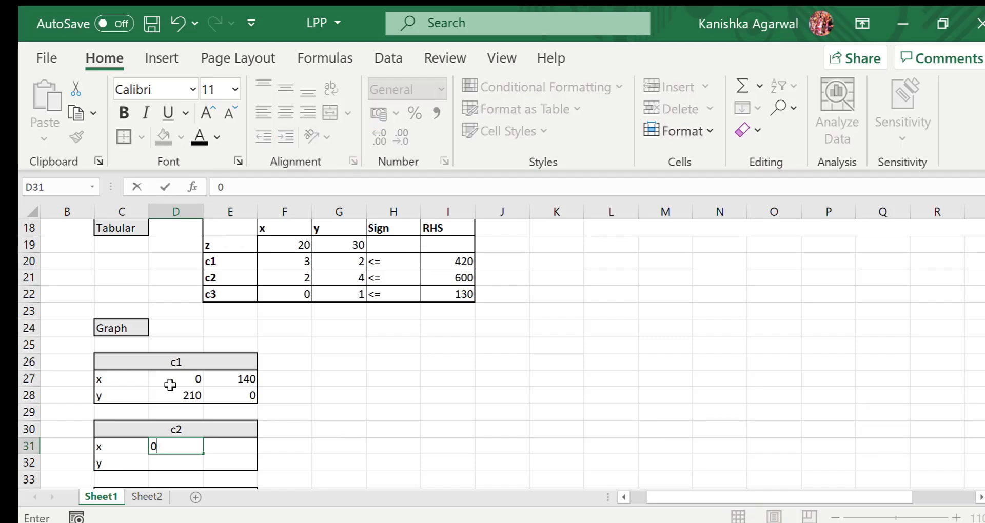
key("Return")
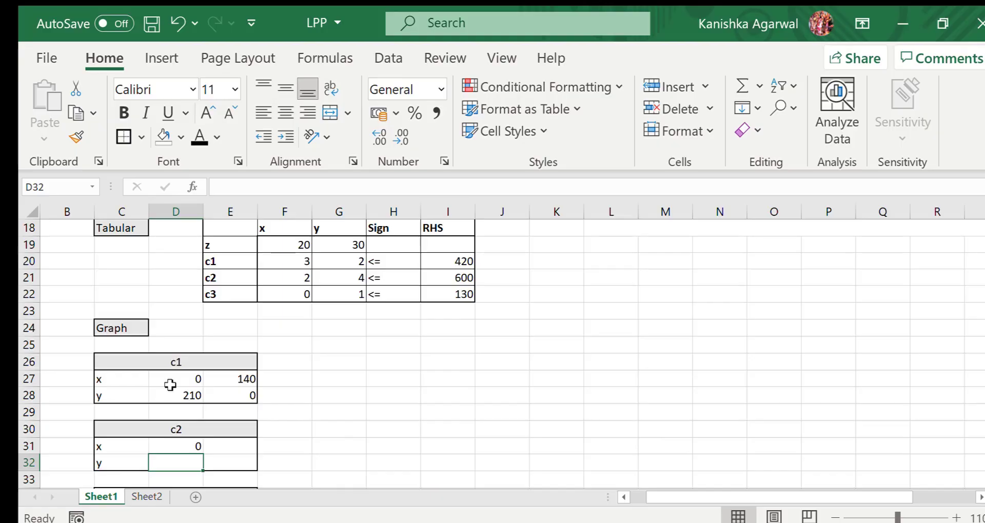
type("150")
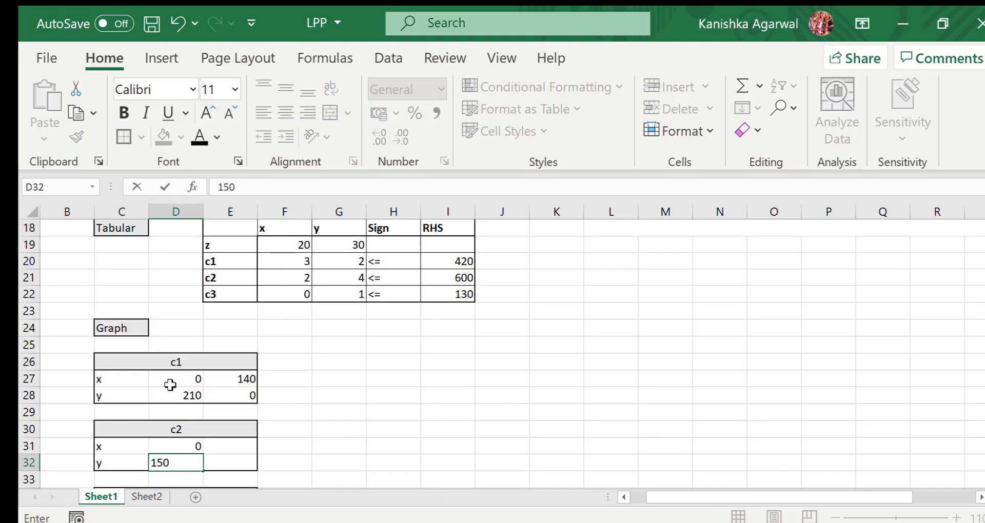
Step: Enter the second point of the c2 line: y 0 in E32 and x 300 in E31
key("Tab")
type("0")
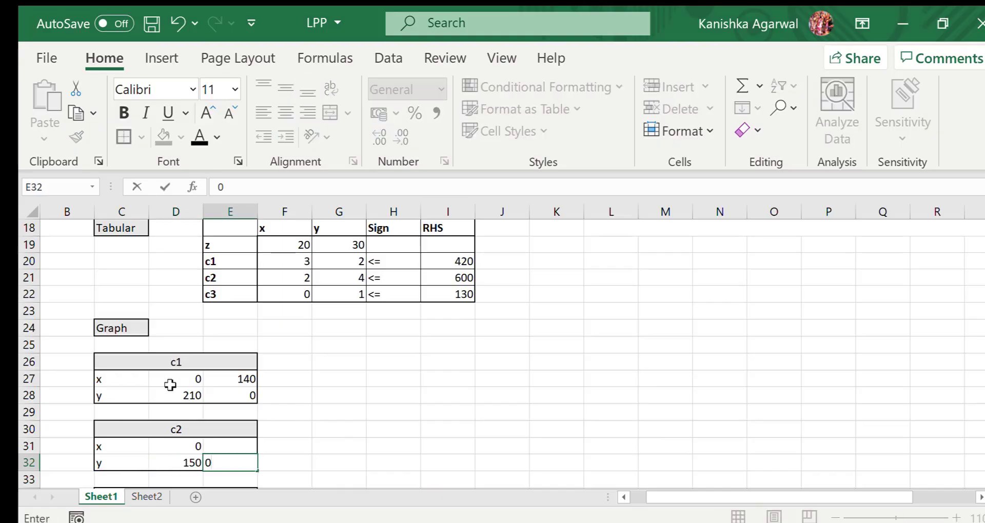
key("Up")
type("300")
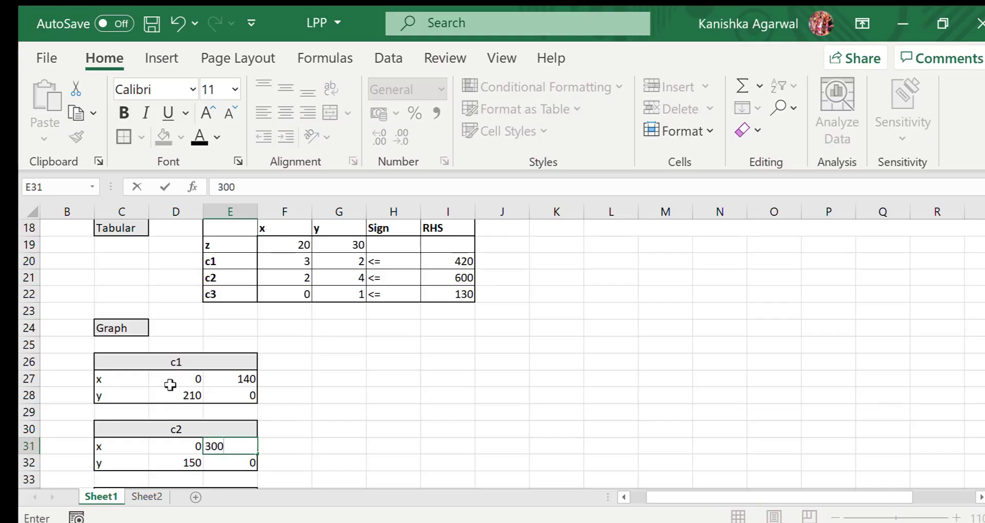
key("Return")
Step: Enter y 130 for both points of the c3 line, in D36 and E36
key("Down")
key("Down")
key("Down")
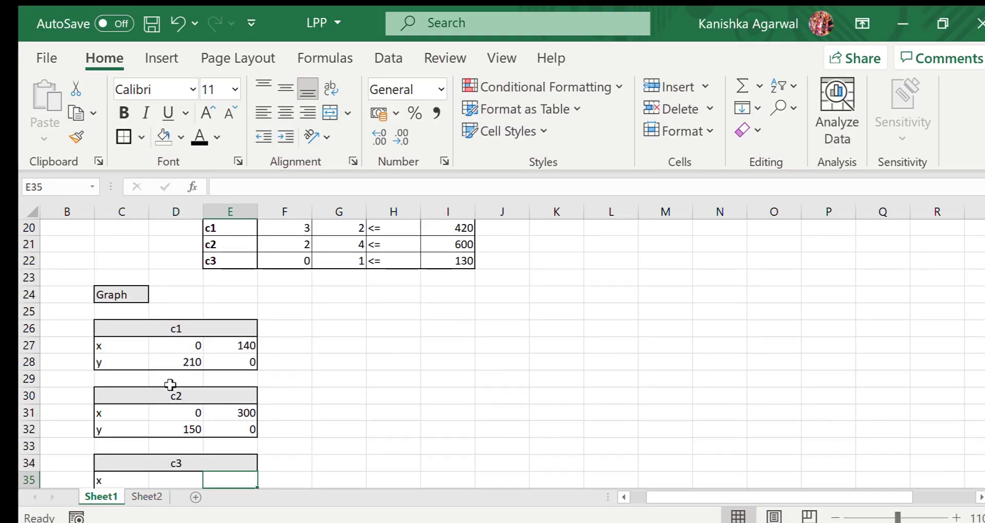
key("Down")
key("Left")
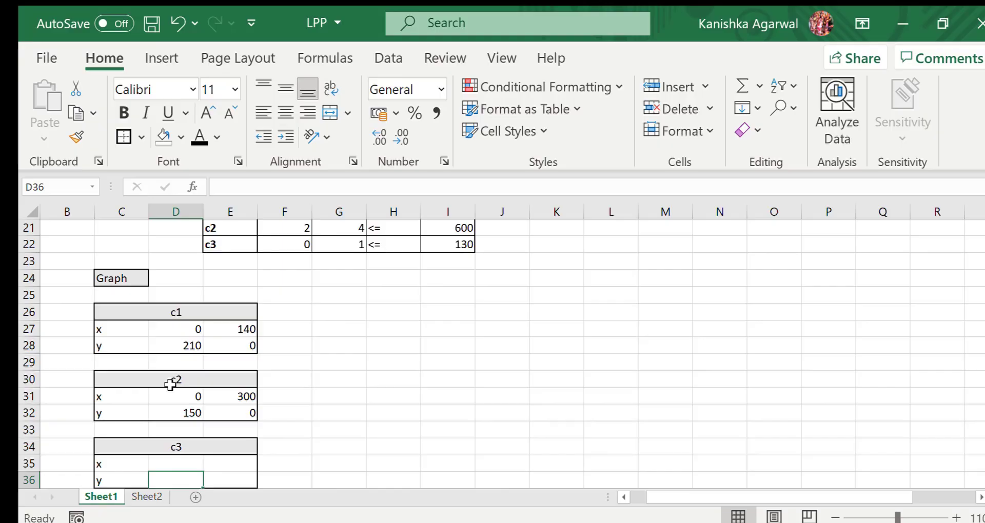
type("130")
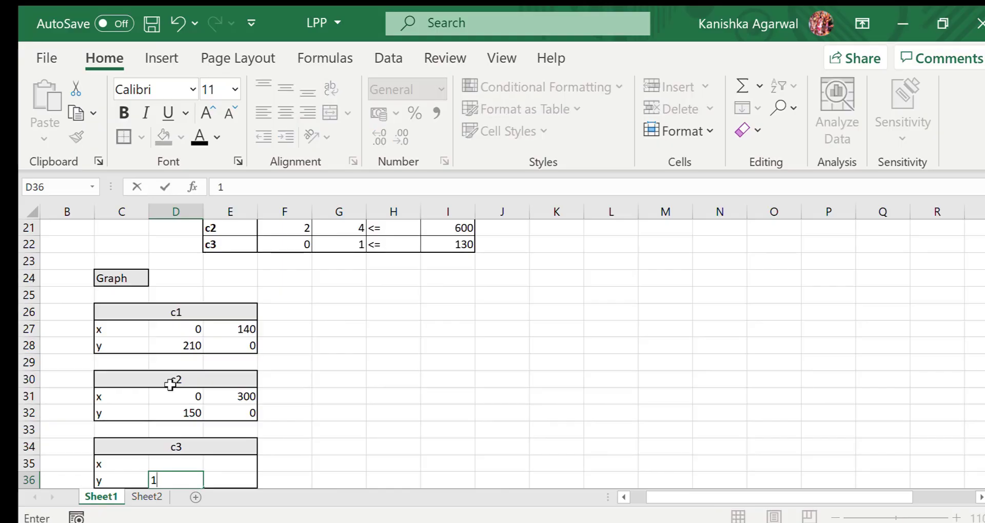
key("Tab")
type("130")
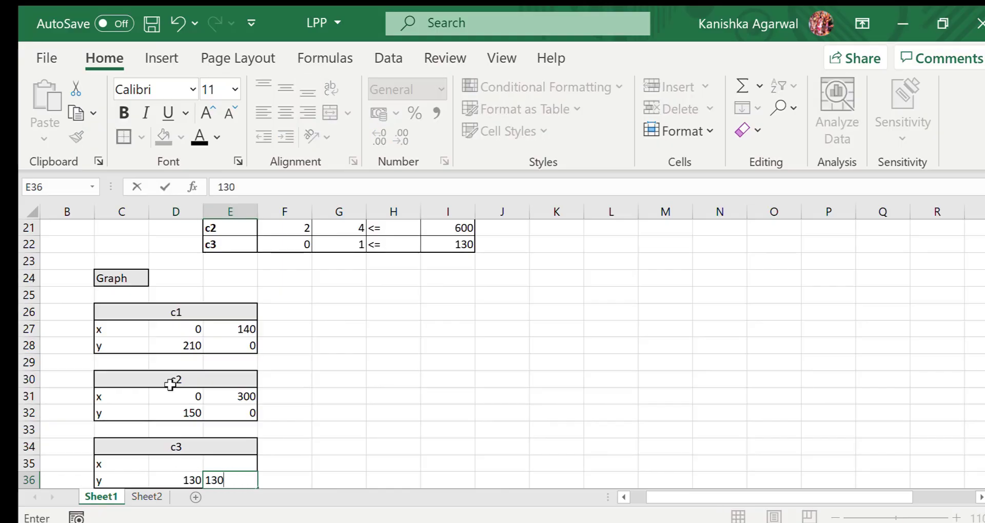
Step: Enter the x values of the c3 line: 0 in D35 and 300 in E35
key("Up")
key("Left")
type("0")
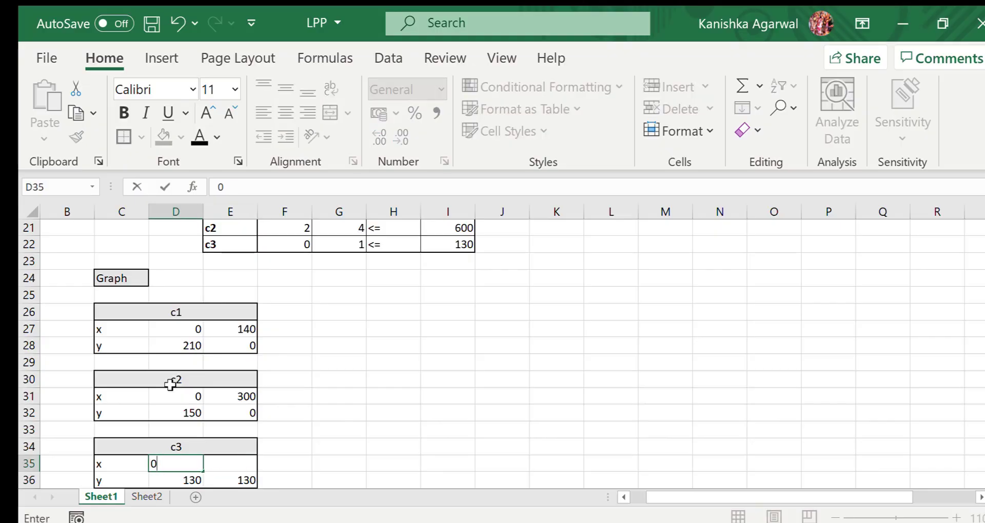
key("Tab")
type("300")
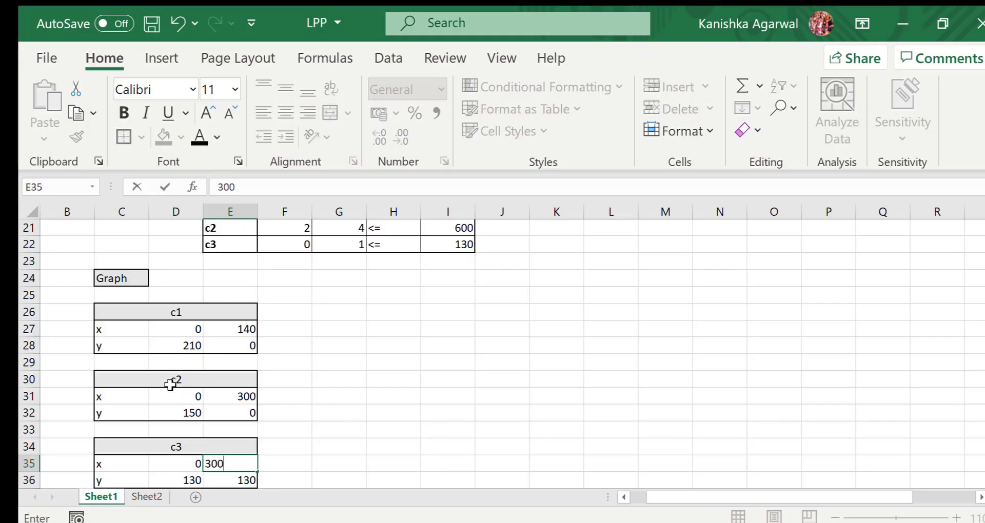
key("Tab")
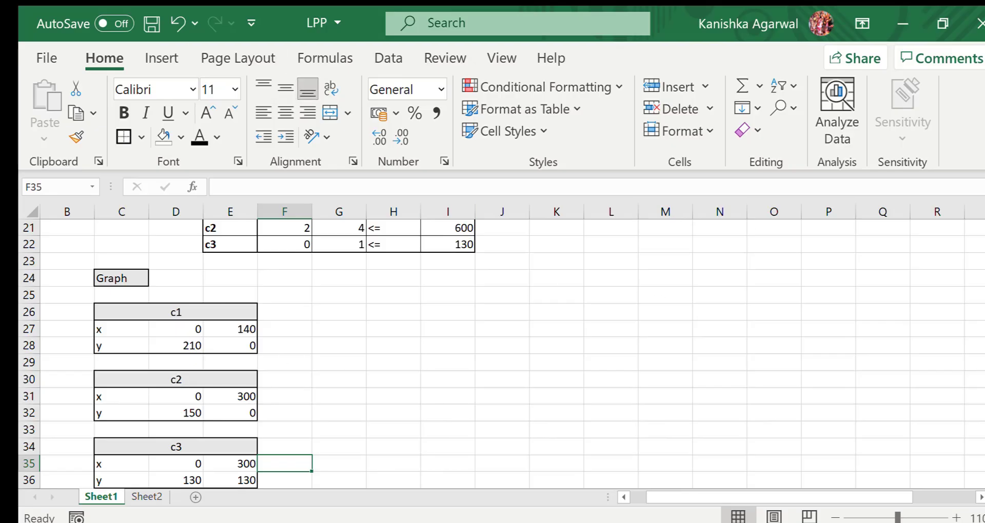
Step: Insert a scatter chart with straight lines beside the Graph tables and remove its two default series from the chart data
scroll(890, 344, "down", 1)
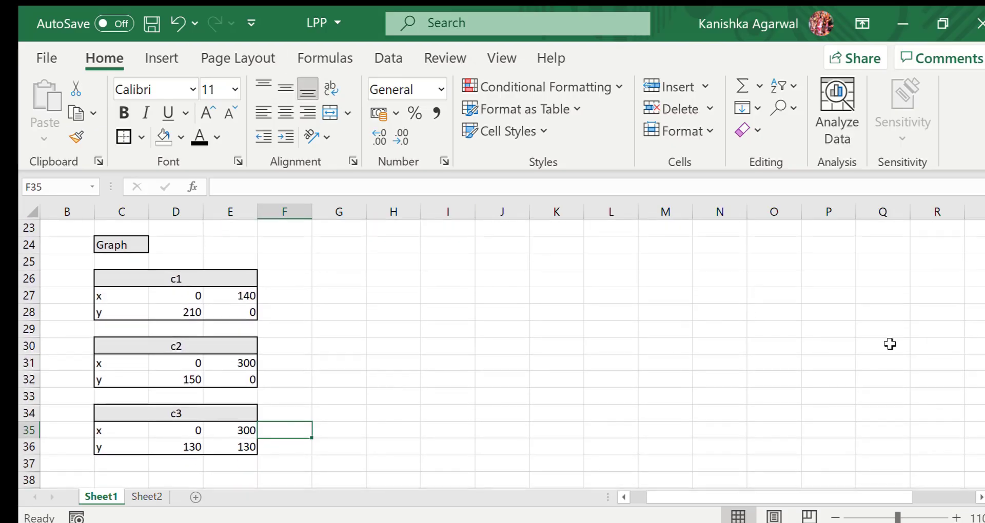
left_click(171, 66)
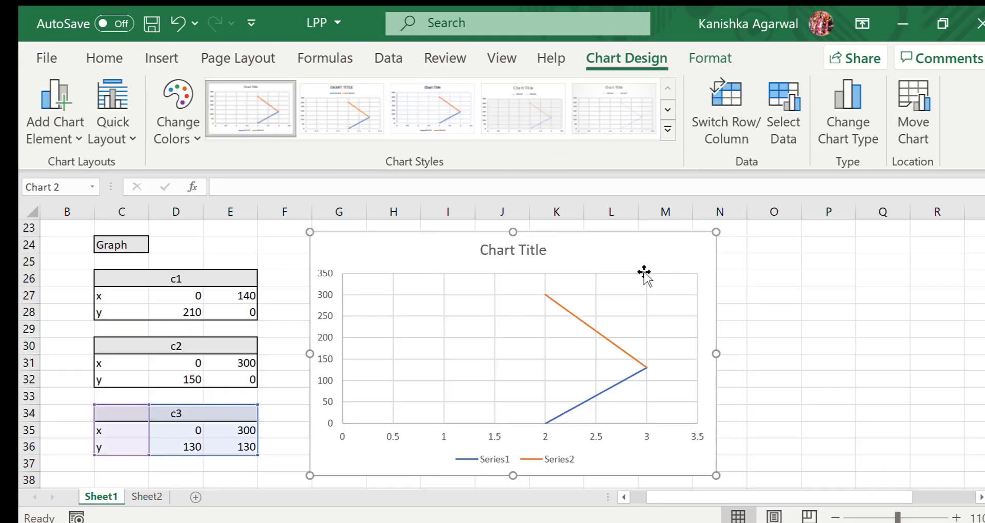
left_click(772, 100)
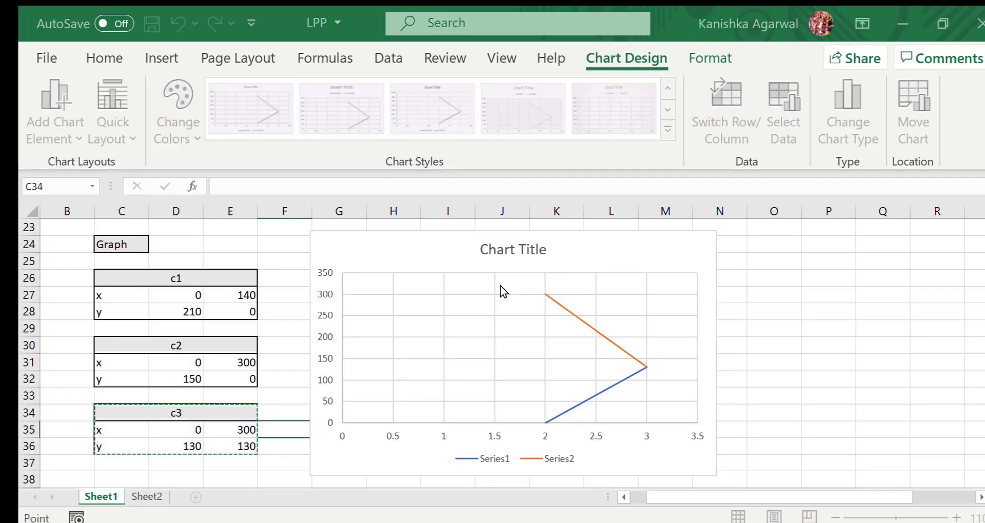
left_click(580, 248)
left_click(580, 248)
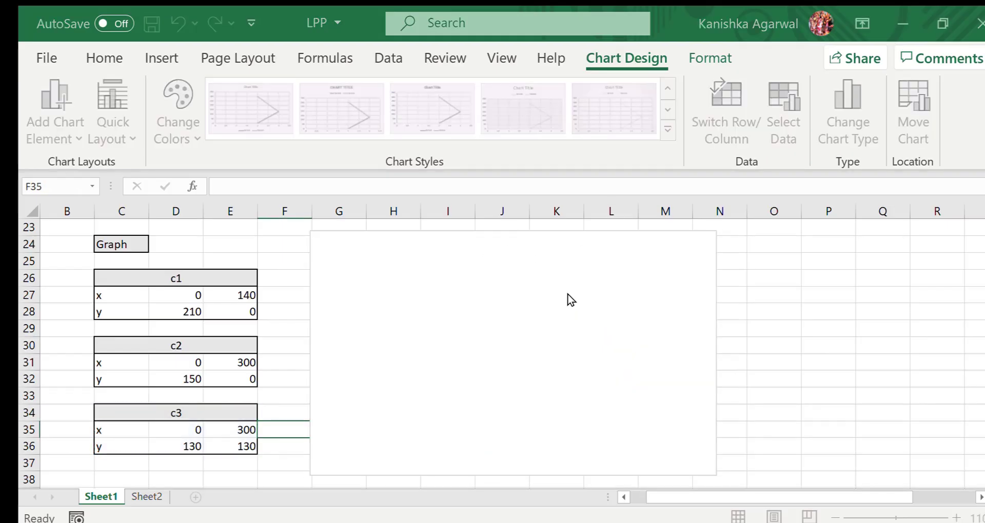
Step: Add a chart series named from the c1 heading, with X values D27:E27 and Y values D28:E28
left_click(435, 247)
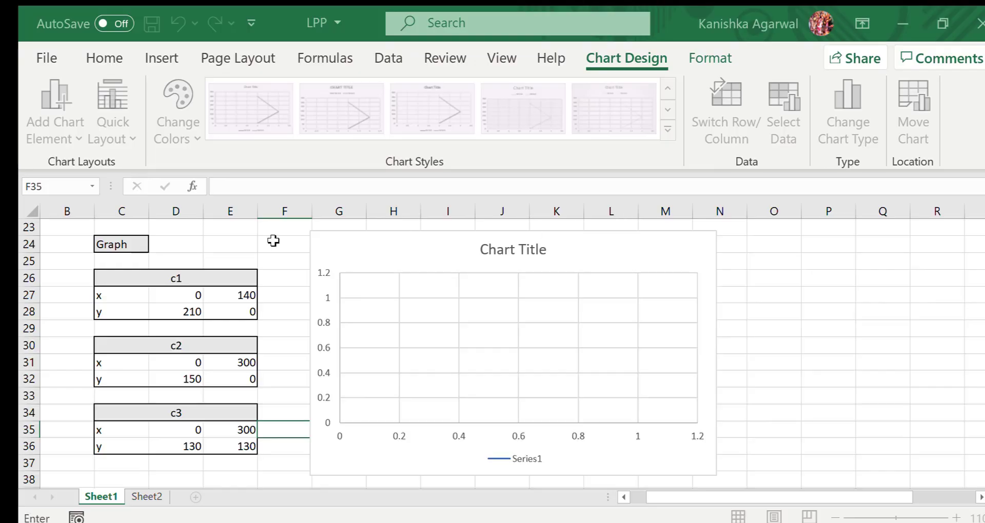
left_click(186, 278)
left_click(622, 266)
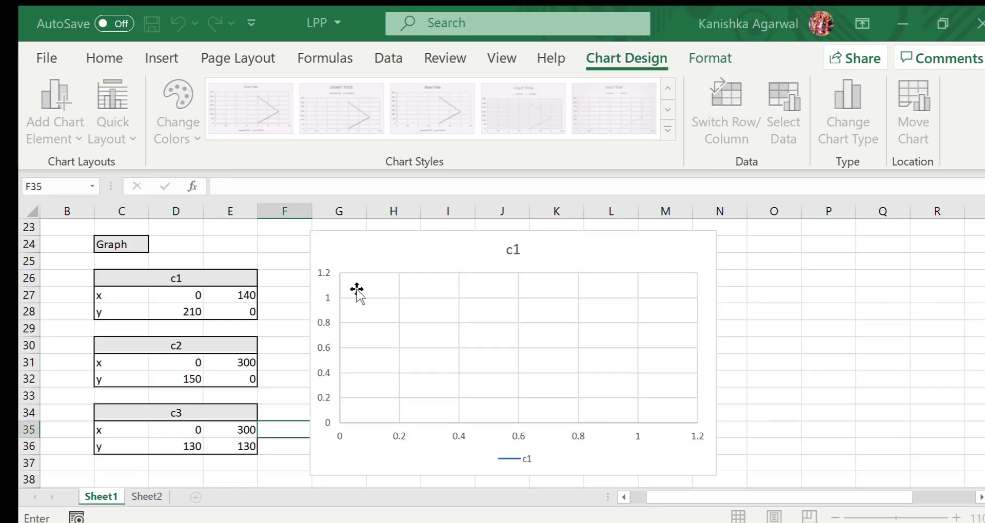
left_click_drag(178, 301, 221, 292)
left_click_drag(592, 306, 521, 301)
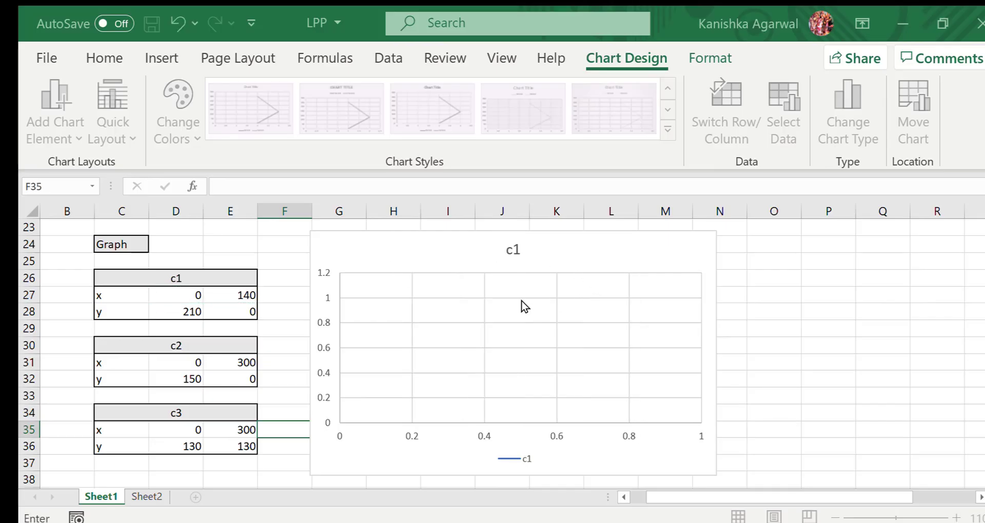
left_click_drag(195, 313, 228, 312)
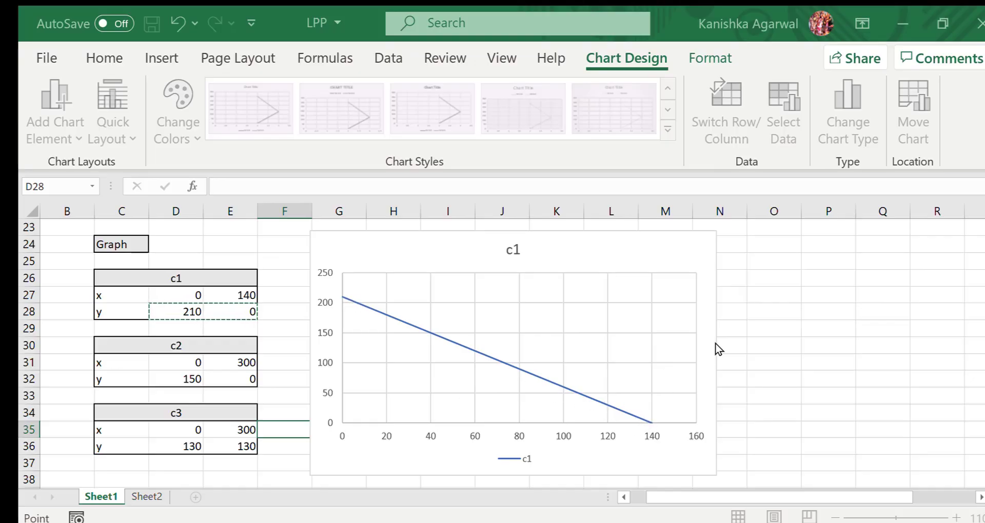
key("Escape")
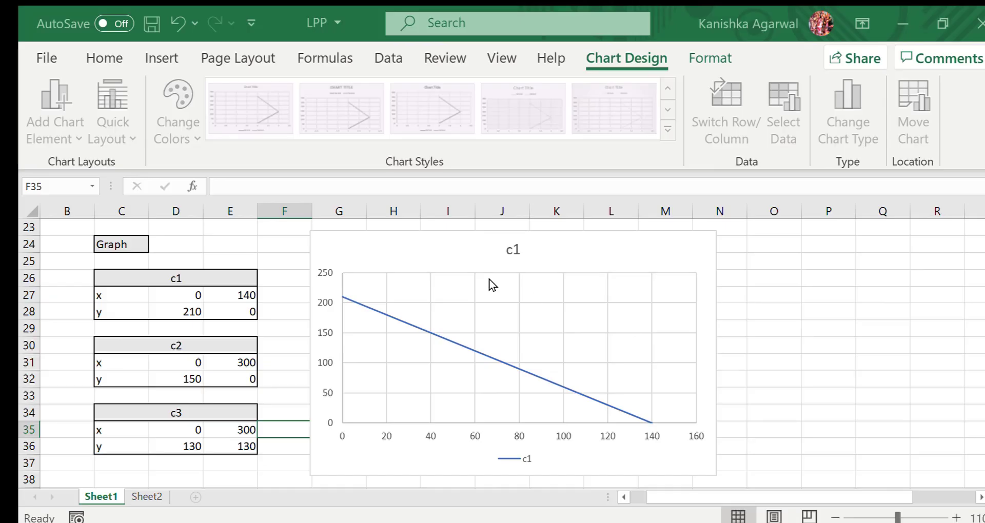
Step: Add a chart series named from the c2 heading, with X values D31:E31 and Y values D32:E32
left_click(446, 249)
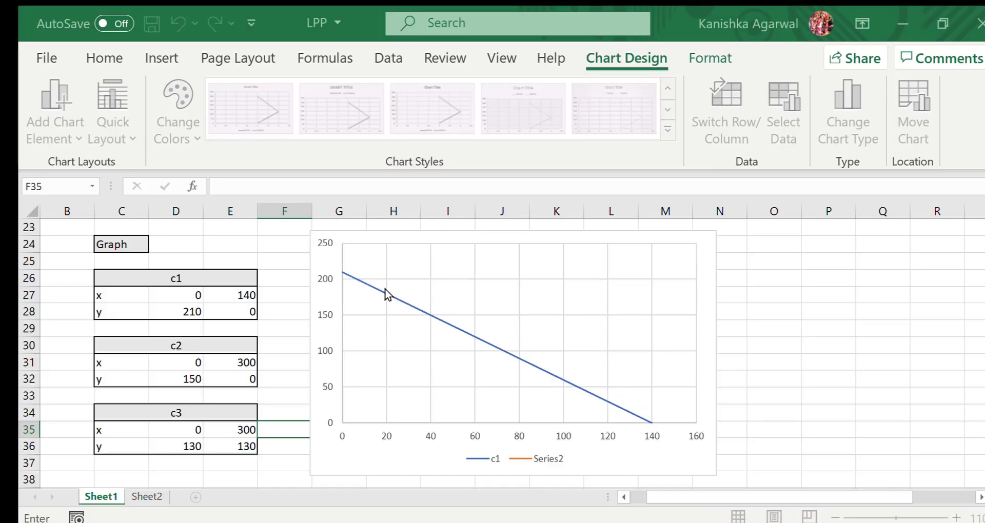
left_click(205, 343)
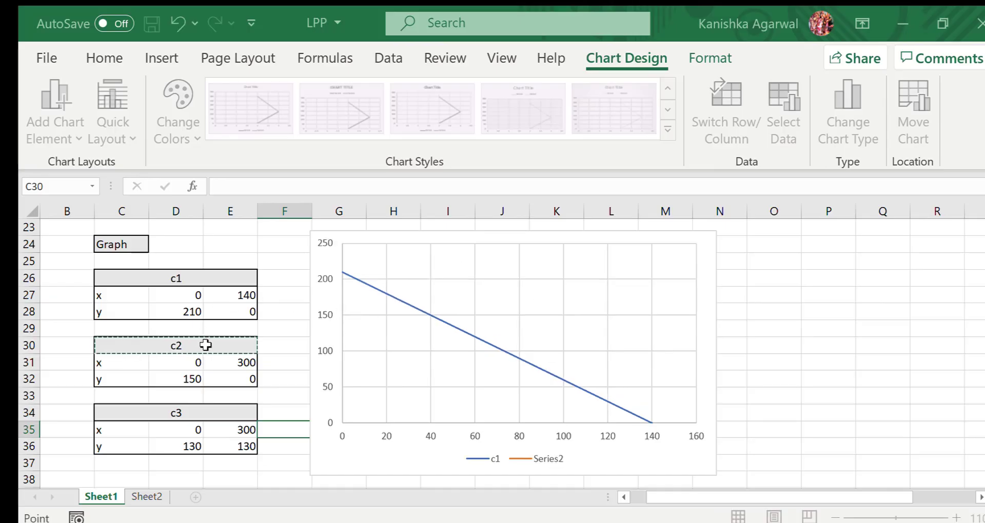
left_click(565, 270)
left_click_drag(202, 363, 236, 364)
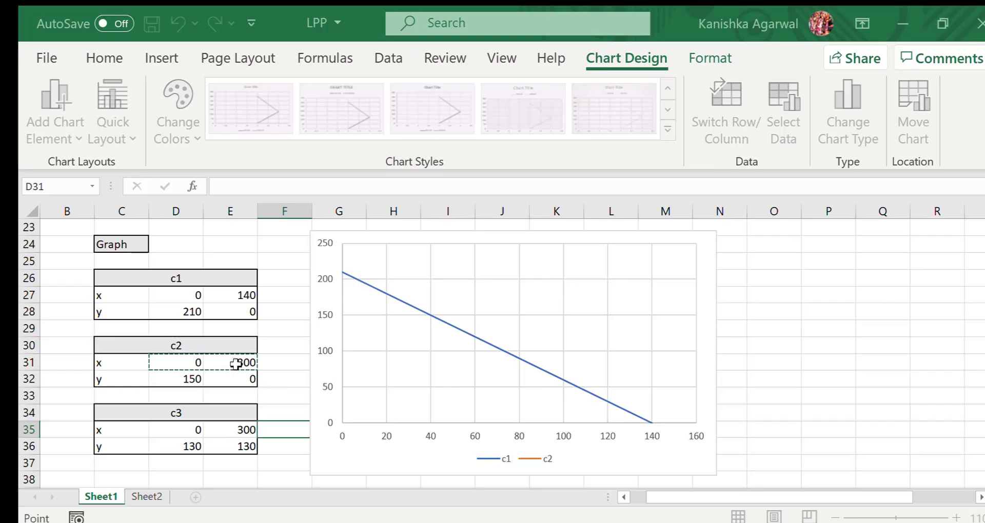
left_click(566, 295)
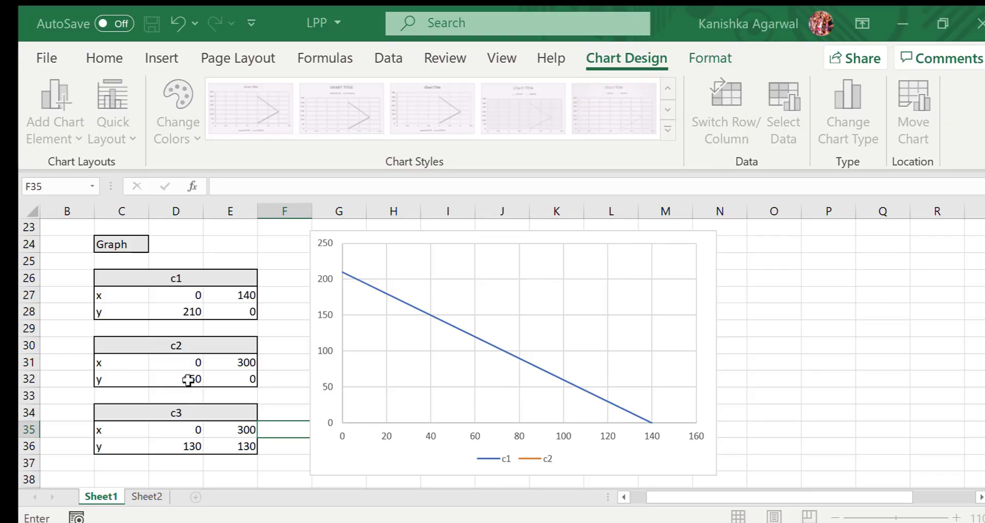
left_click_drag(193, 380, 219, 384)
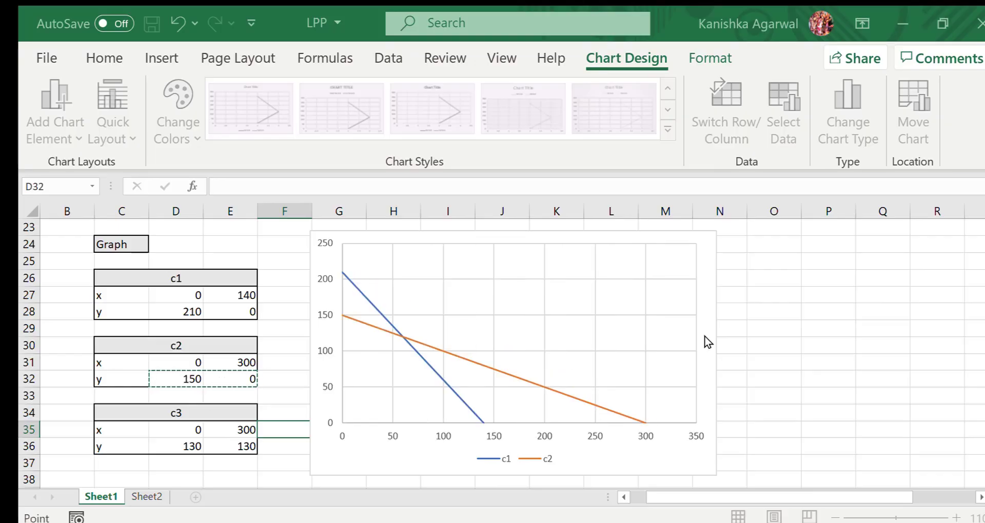
key("Return")
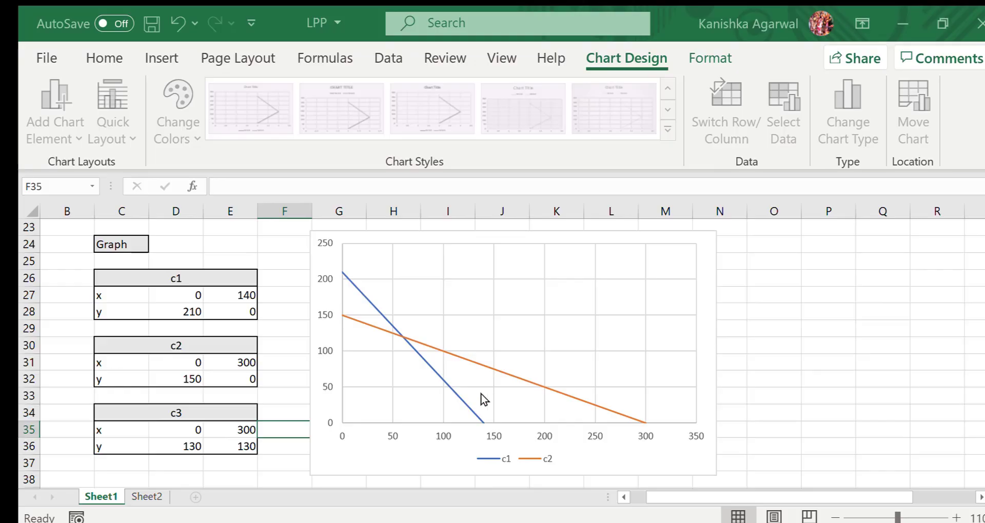
Step: Add a chart series named from the c3 heading, with X values D35:E35 and Y values D36:E36, and apply the data selection
left_click(432, 247)
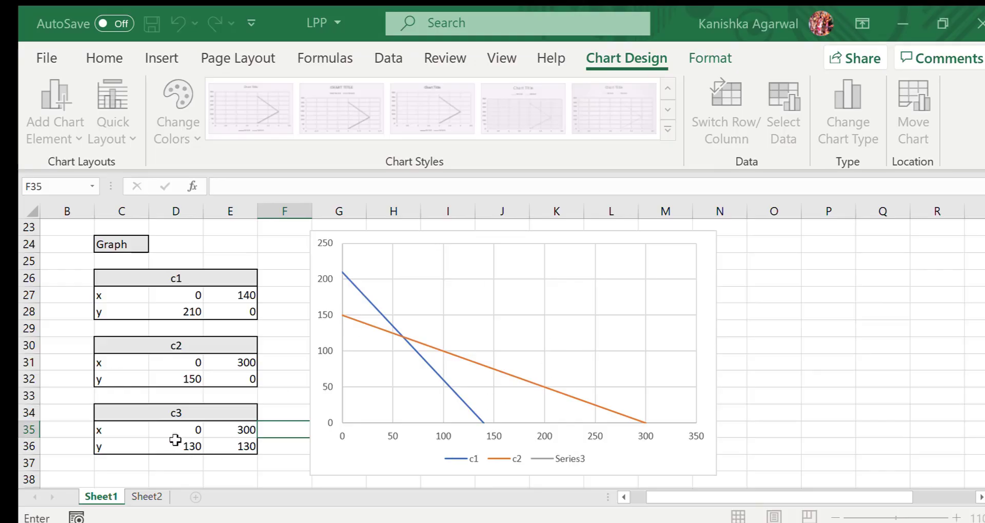
left_click(170, 415)
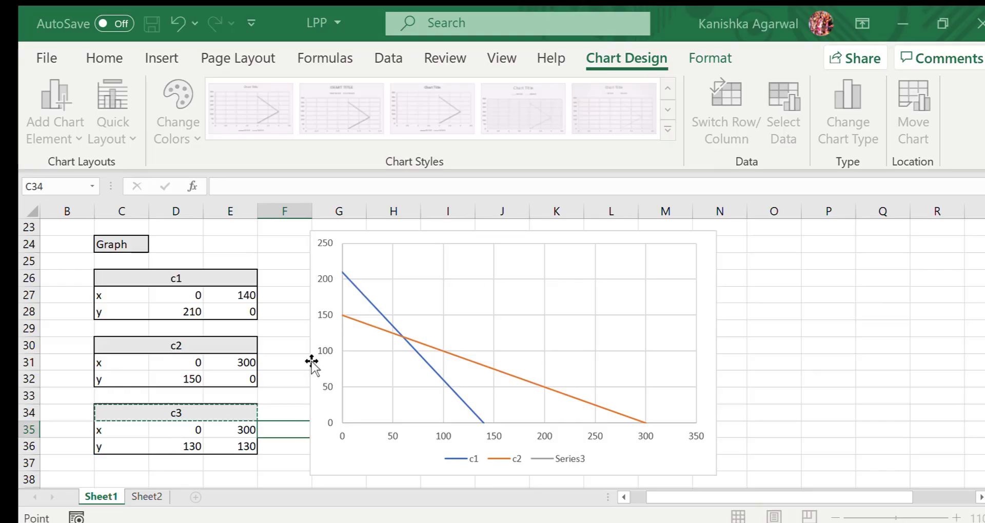
left_click(576, 266)
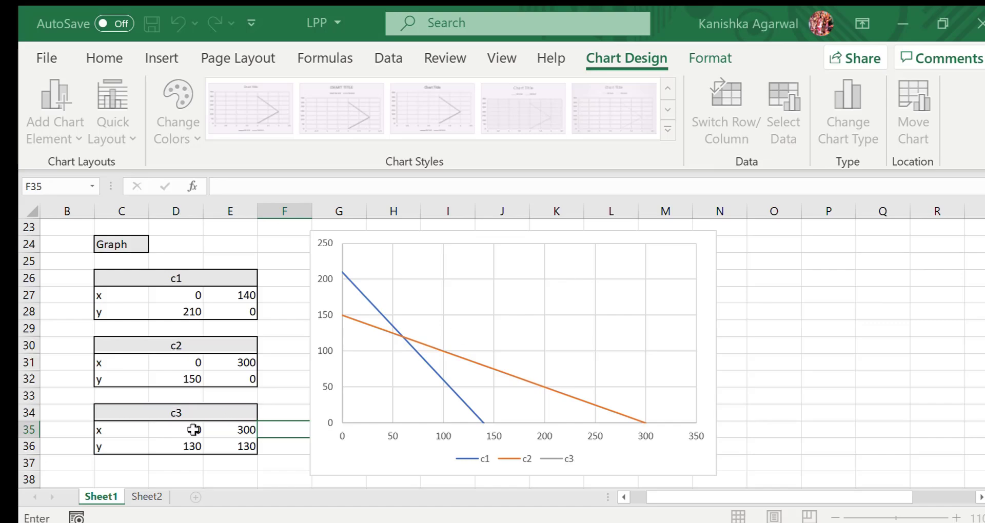
left_click_drag(193, 429, 247, 430)
left_click_drag(585, 306, 516, 303)
left_click_drag(188, 445, 213, 445)
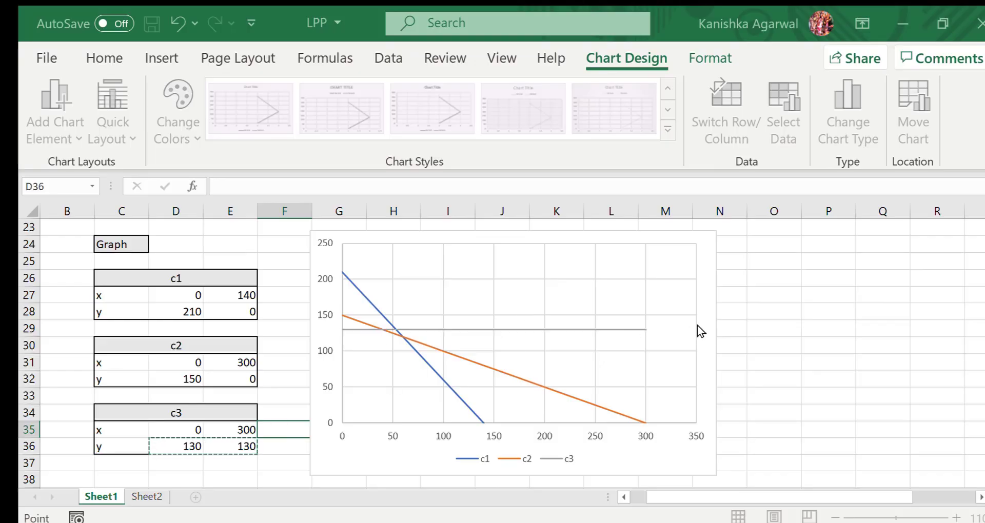
key("Return")
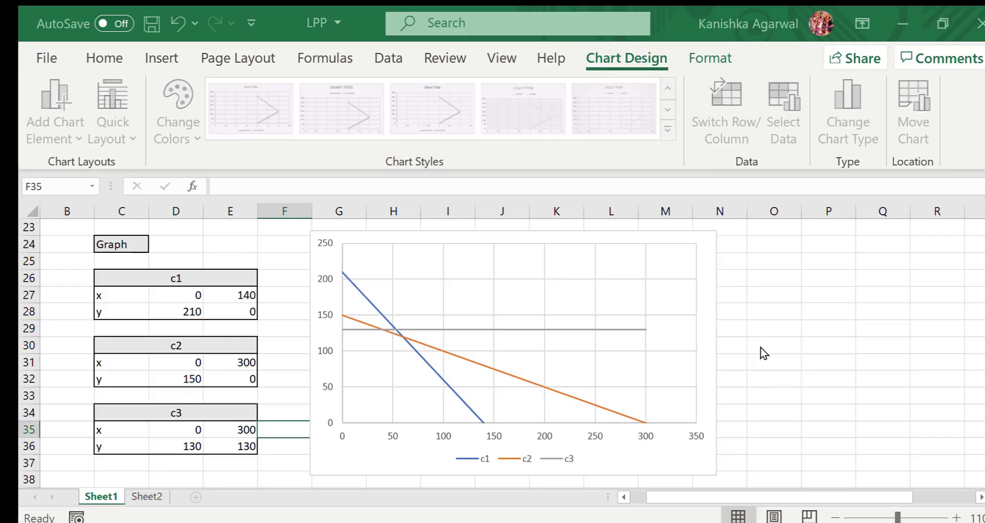
left_click(772, 384)
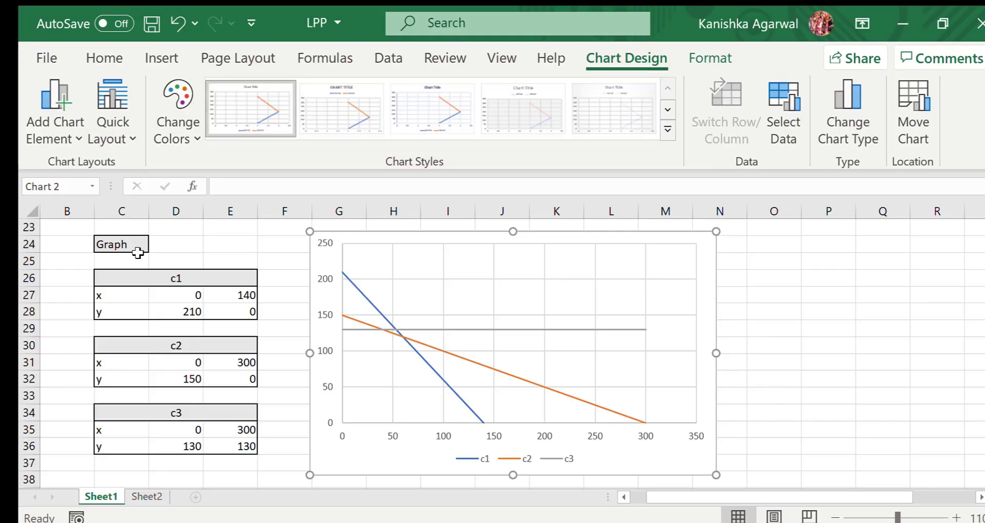
Step: Draw a small arrow about 0.43 by 0.45 cm on the chart, from below the c1 line toward the origin
left_click(139, 61)
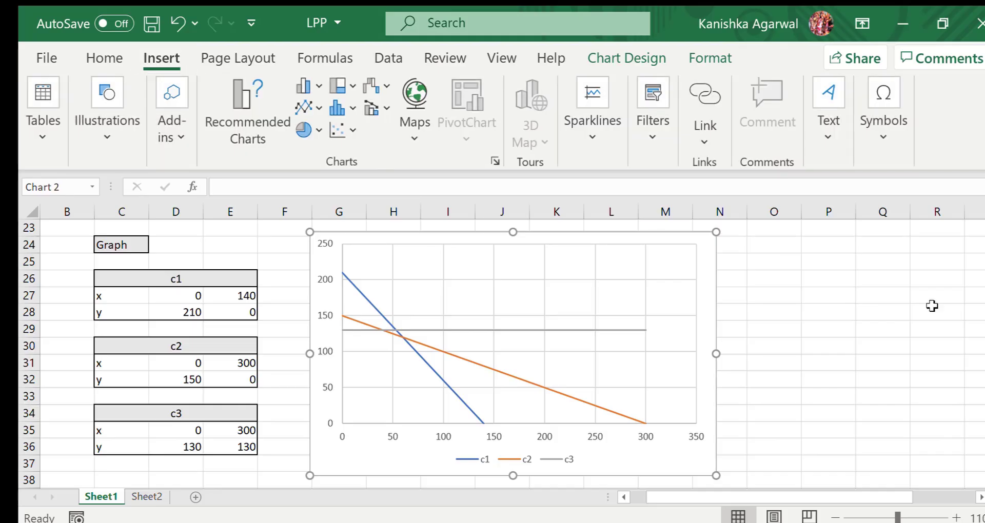
scroll(595, 364, "up", 4)
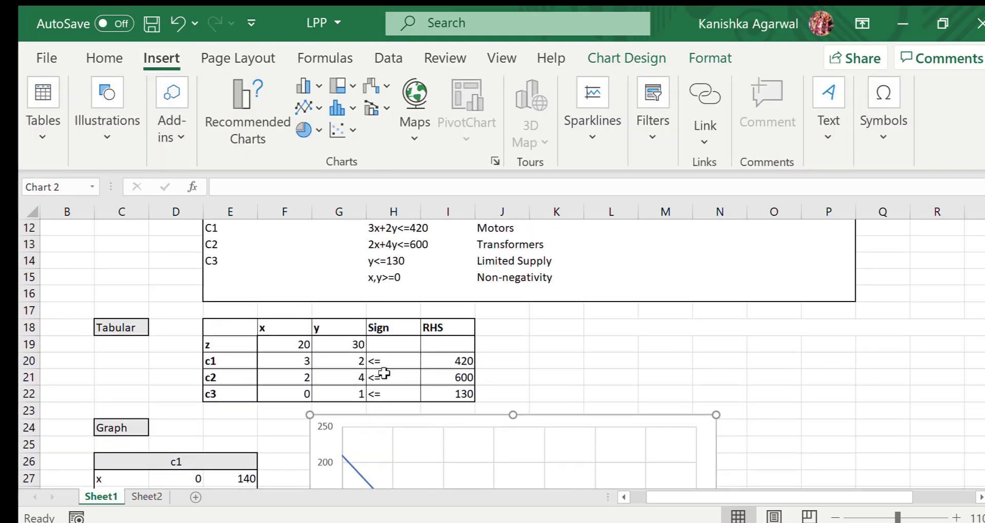
scroll(963, 328, "down", 2)
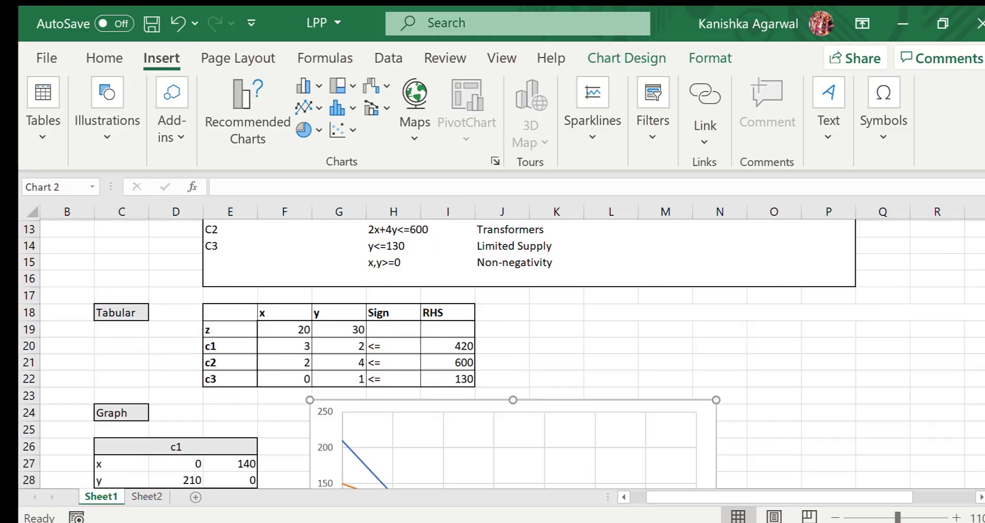
scroll(754, 288, "down", 2)
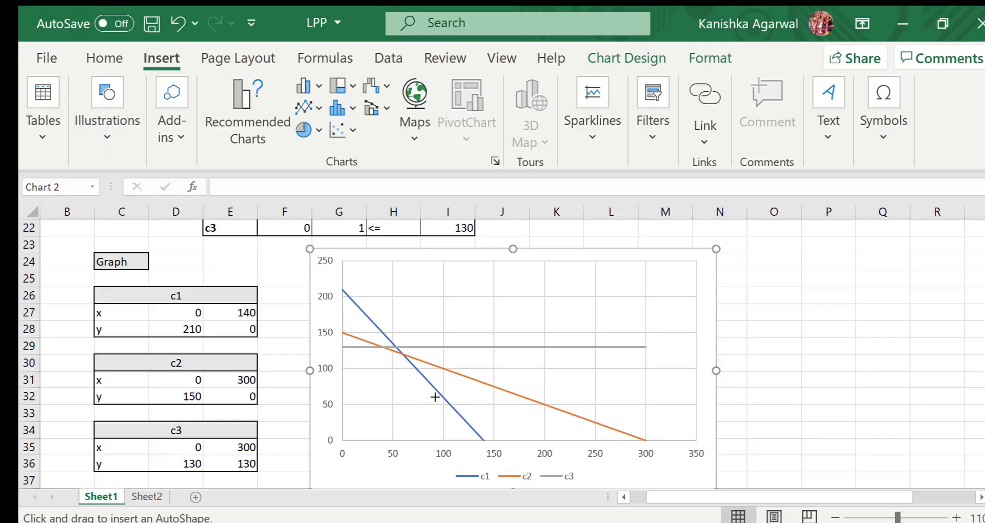
left_click_drag(429, 391, 415, 405)
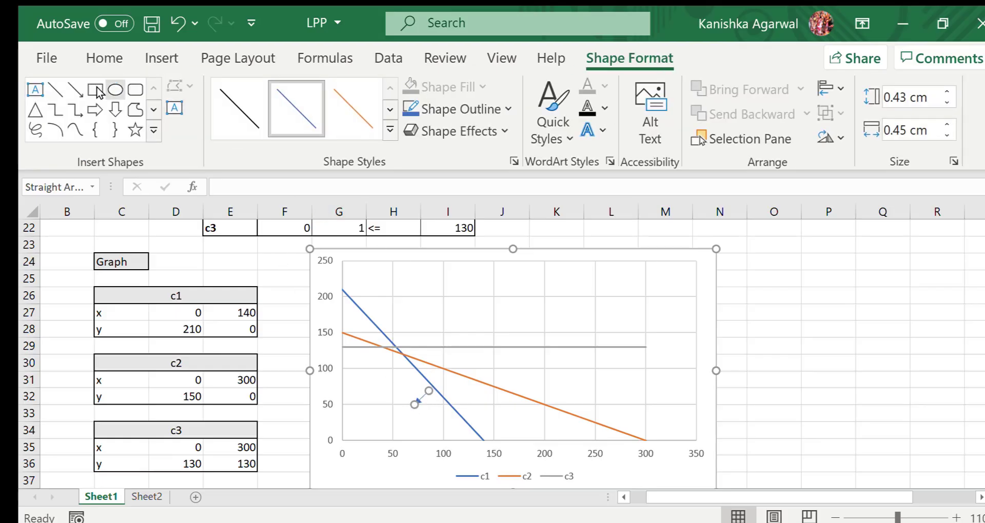
Step: Draw an arrow about 0.58 cm high pointing downward from the c2 line, and apply the orange line style
left_click(76, 89)
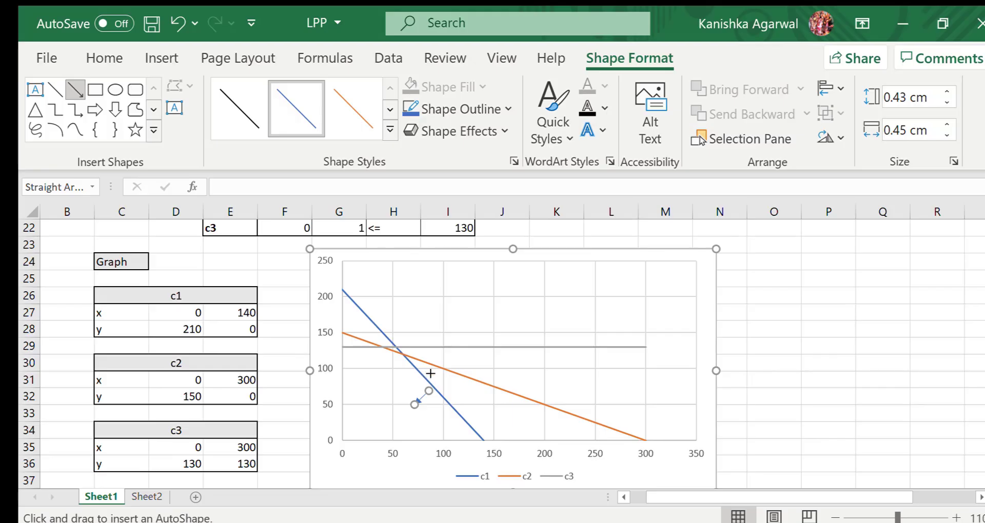
left_click_drag(424, 365, 416, 383)
left_click(350, 122)
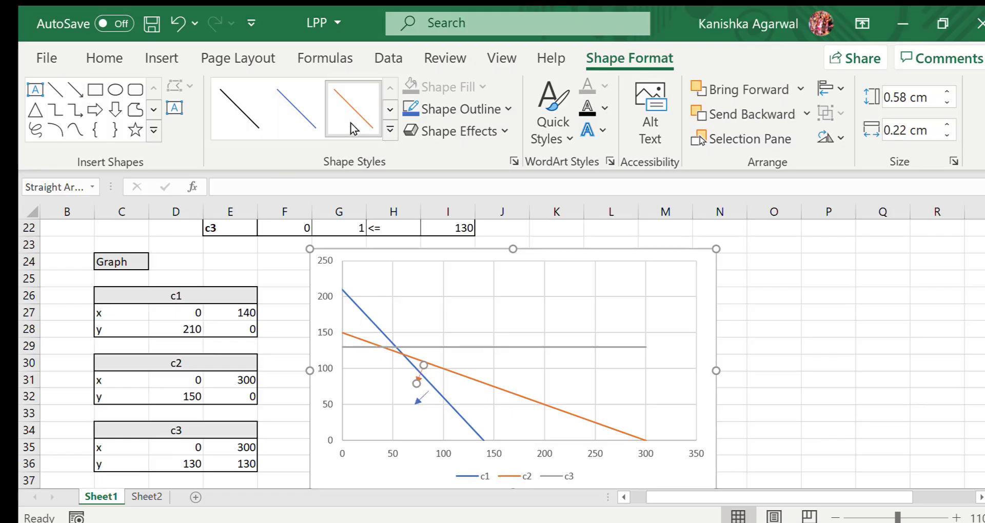
Step: Draw a black arrow about 0.39 cm high pointing straight down from the c3 line near the y-axis
left_click(76, 92)
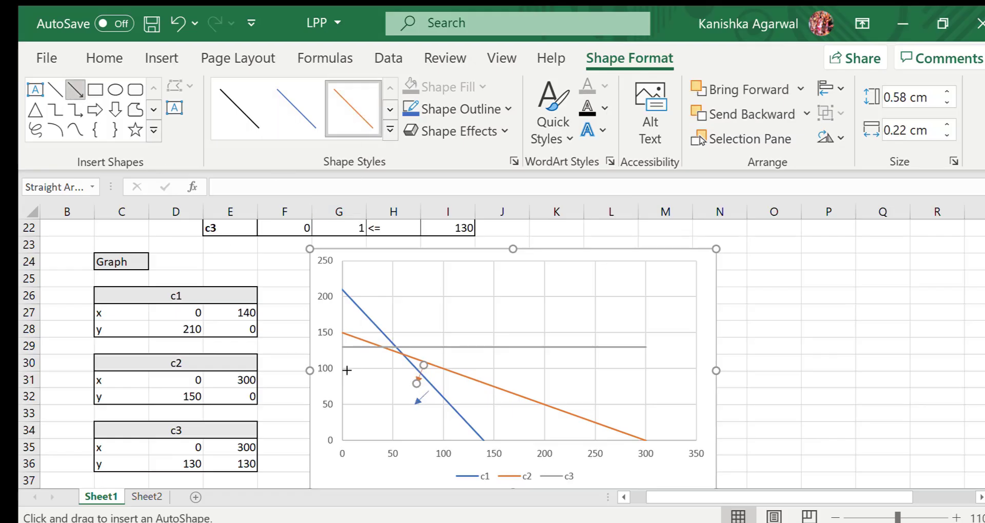
left_click_drag(350, 351, 350, 363)
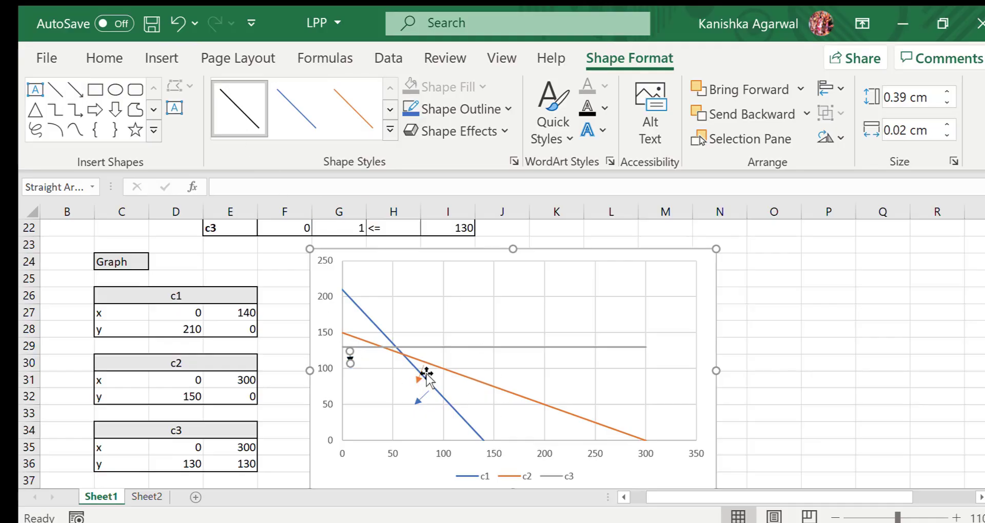
left_click(488, 403)
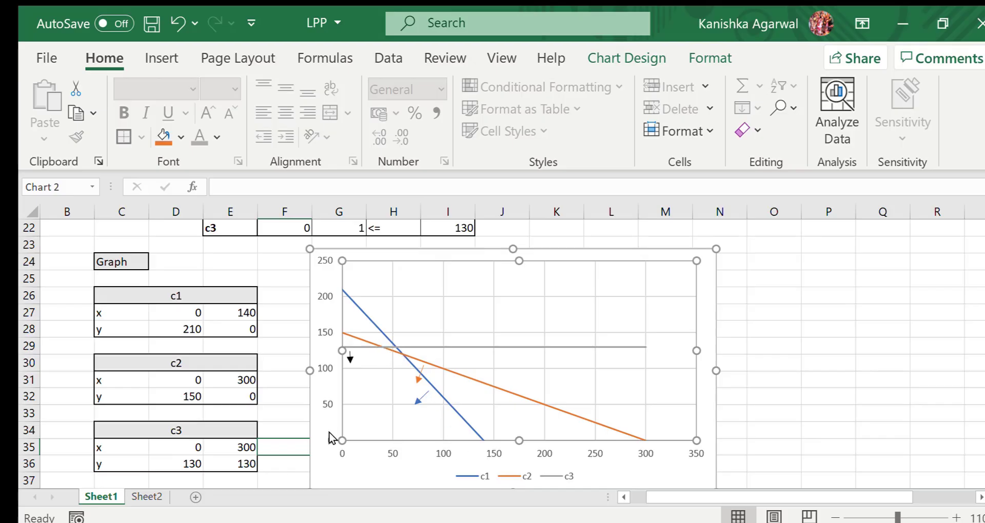
Step: Draw a freeform shape about 2.95 by 4.38 cm over the area enclosed by the axes and constraint lines, with a semi-transparent blue fill
left_click(136, 55)
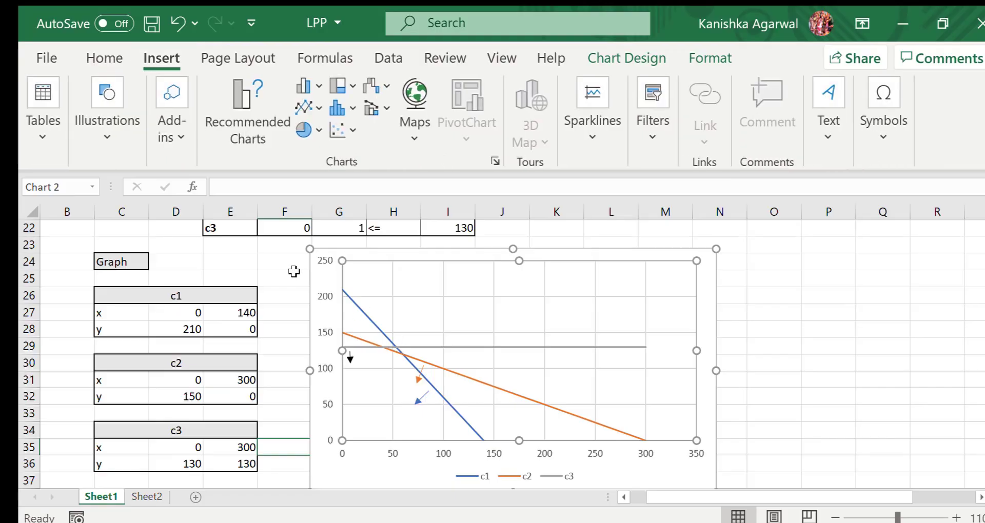
left_click(107, 128)
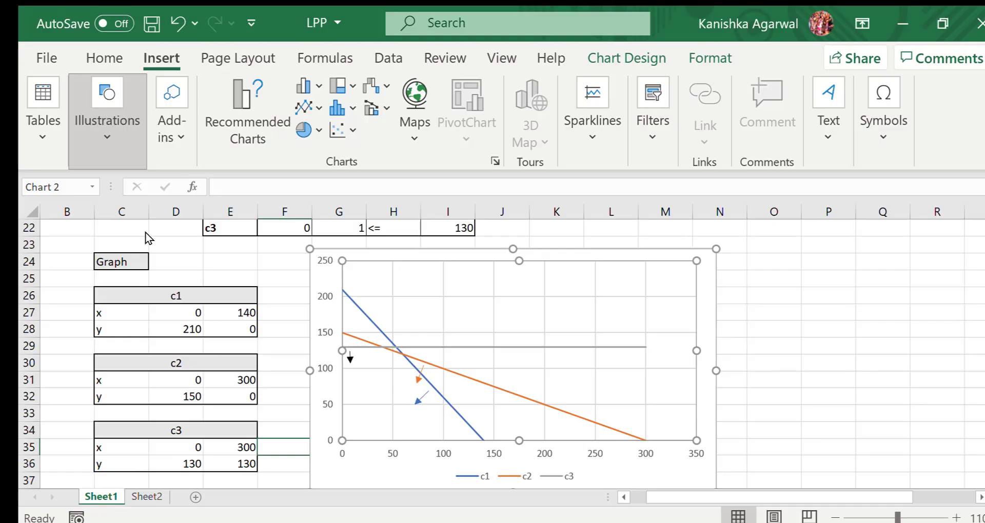
left_click(341, 282)
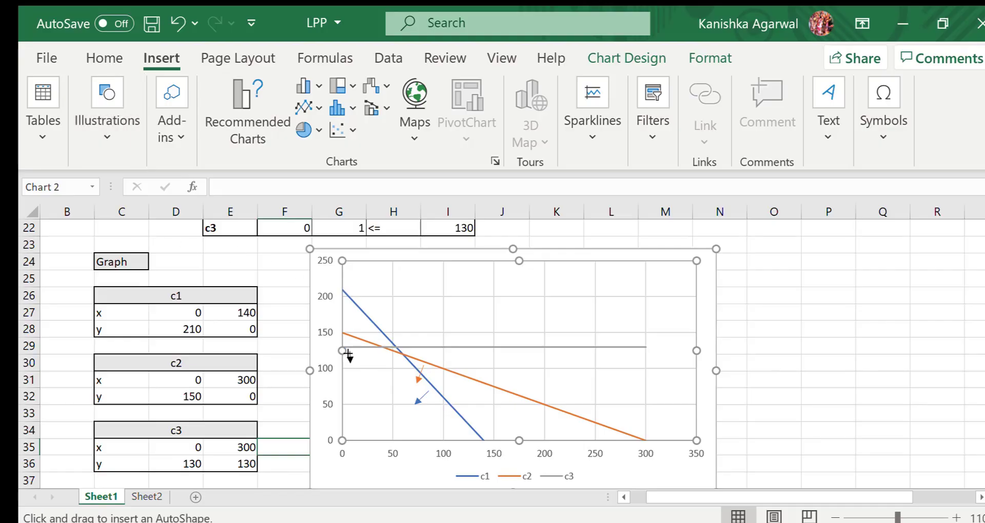
mouse_move(349, 354)
left_mouse_down()
mouse_move(350, 448)
mouse_move(486, 446)
mouse_move(425, 399)
mouse_move(422, 364)
mouse_move(348, 356)
left_mouse_up()
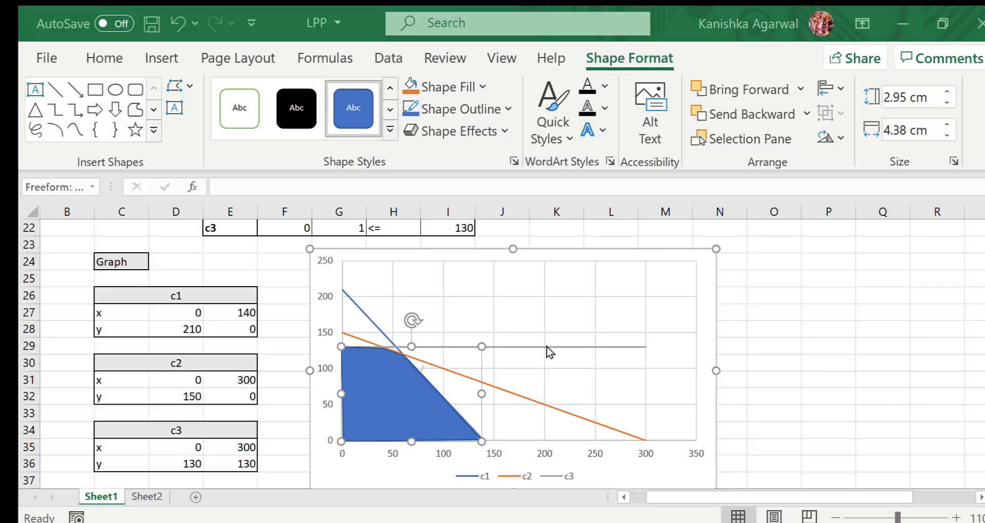
key("ctrl+z")
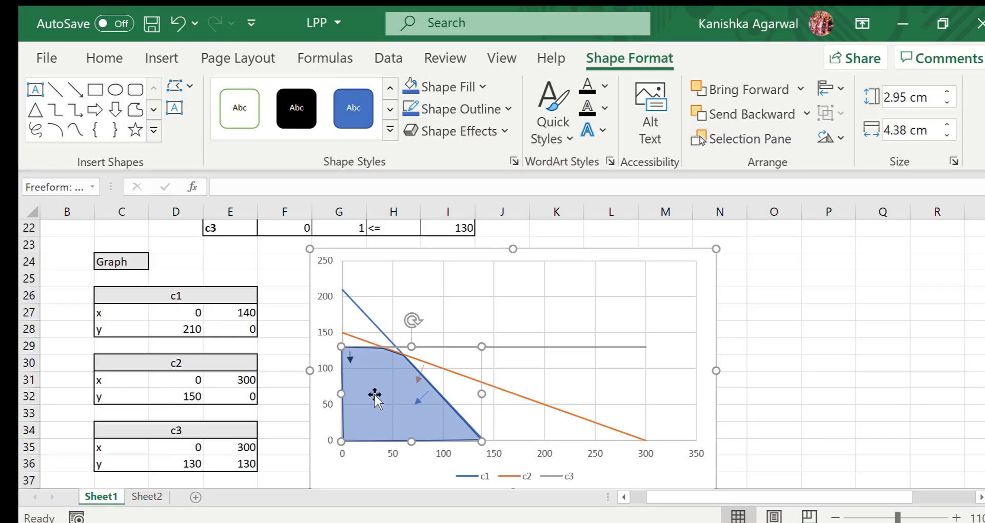
Step: Add a text box reading "Feasible Region" above the shaded area and widen it so the text fits on one line
left_click(160, 58)
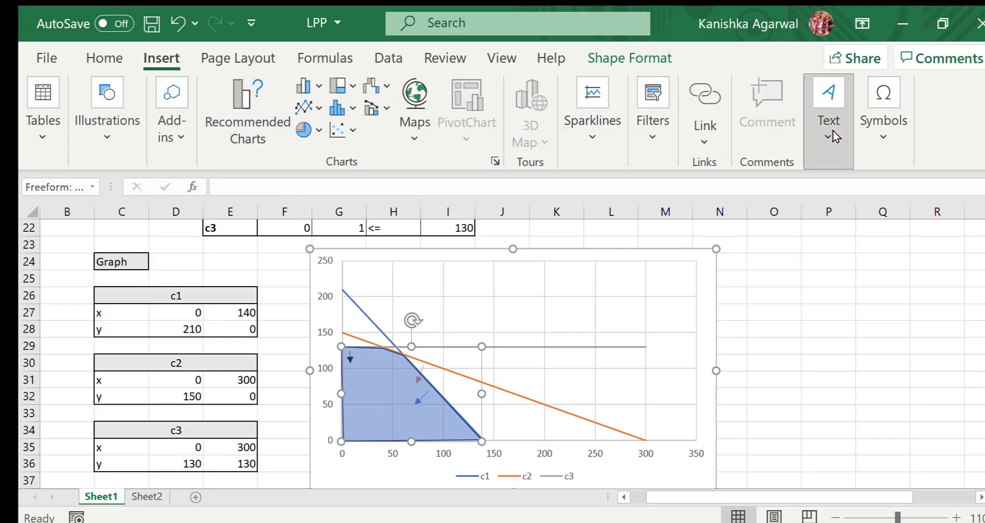
left_click(824, 165)
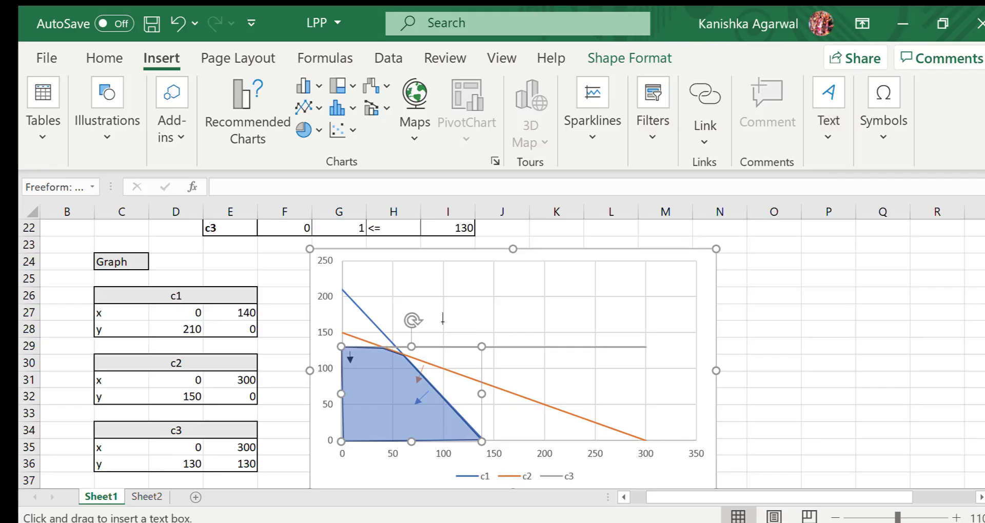
left_click_drag(433, 305, 512, 337)
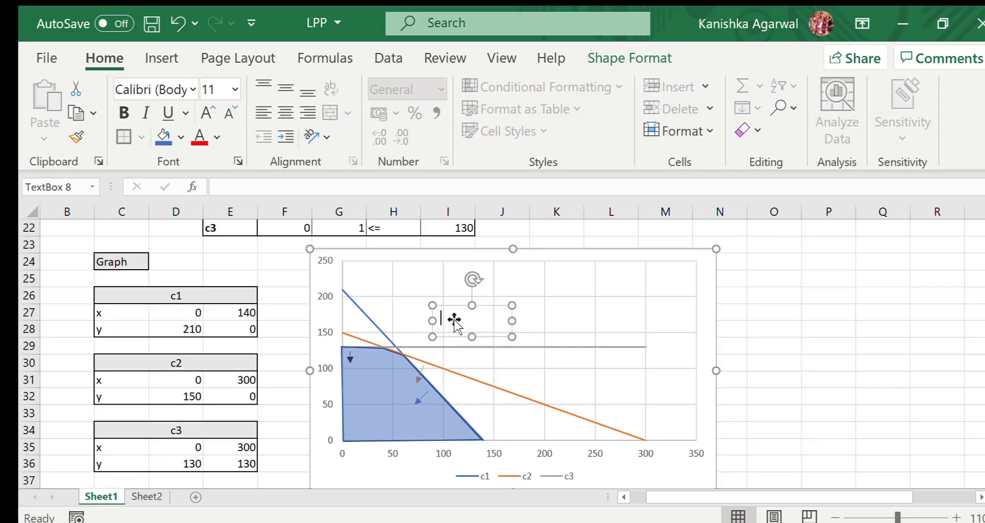
type("Feasible Reg")
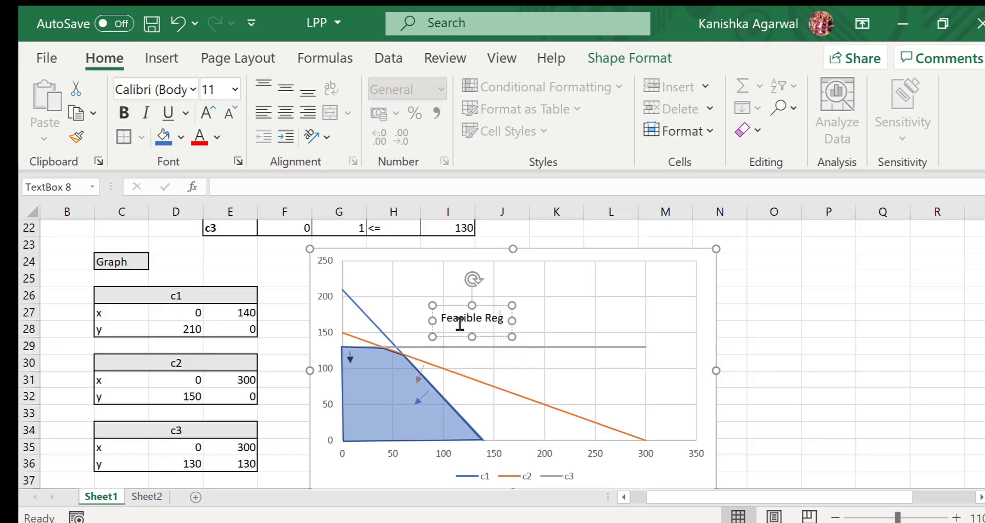
type("ion")
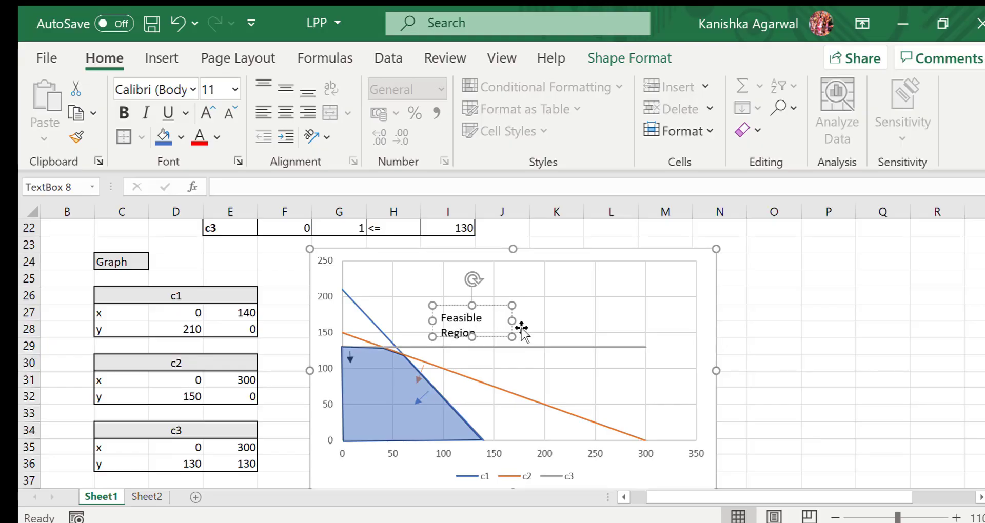
left_click_drag(512, 320, 538, 320)
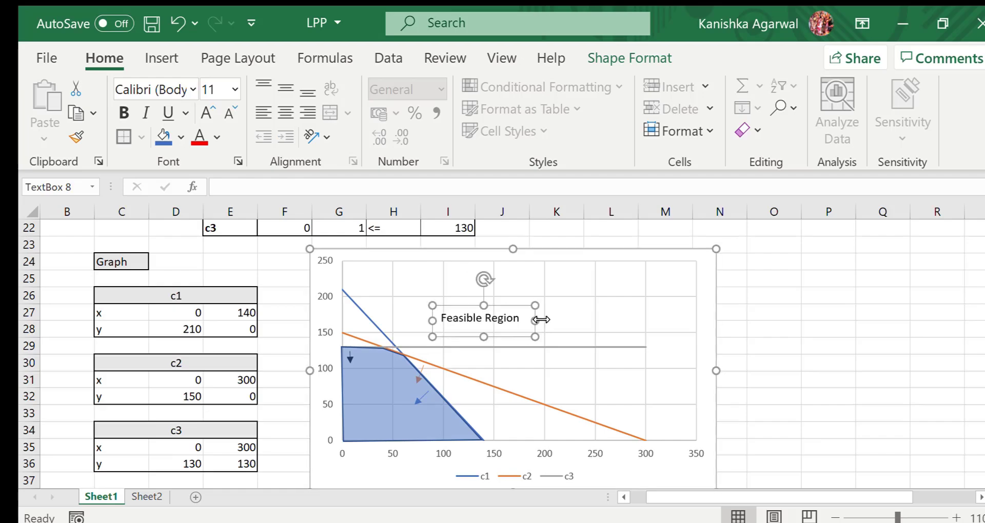
left_click(600, 384)
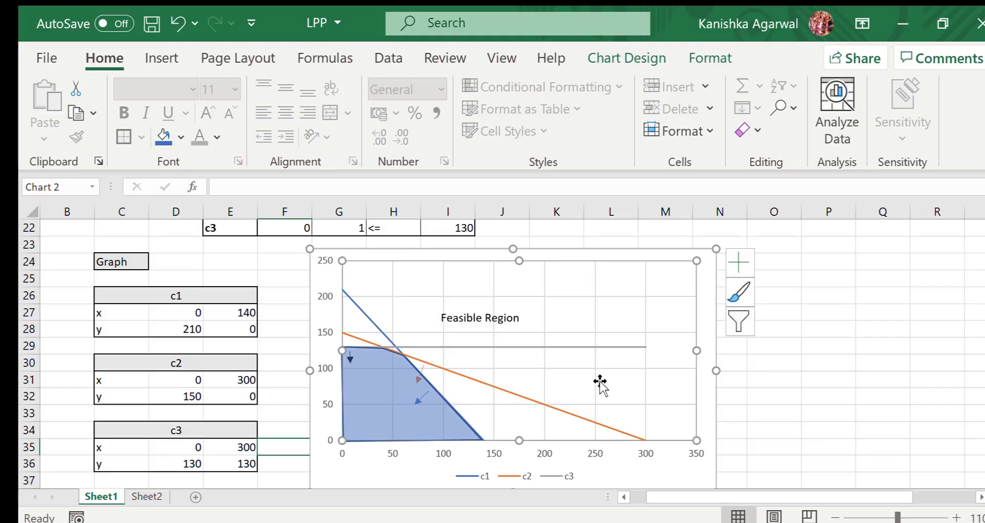
left_click(819, 445)
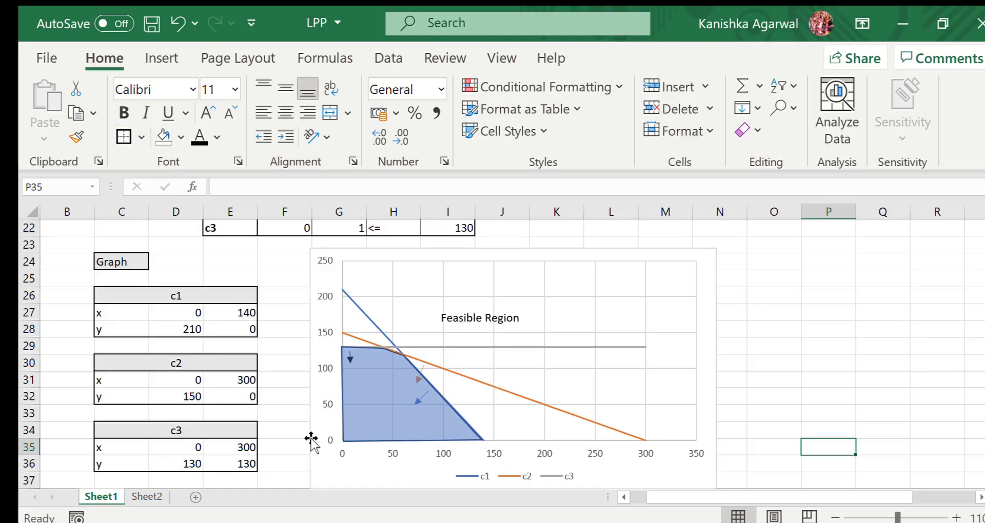
Step: Add a small text box labelled A at the shaded region's corner where the c3 line meets the y-axis
left_click(152, 53)
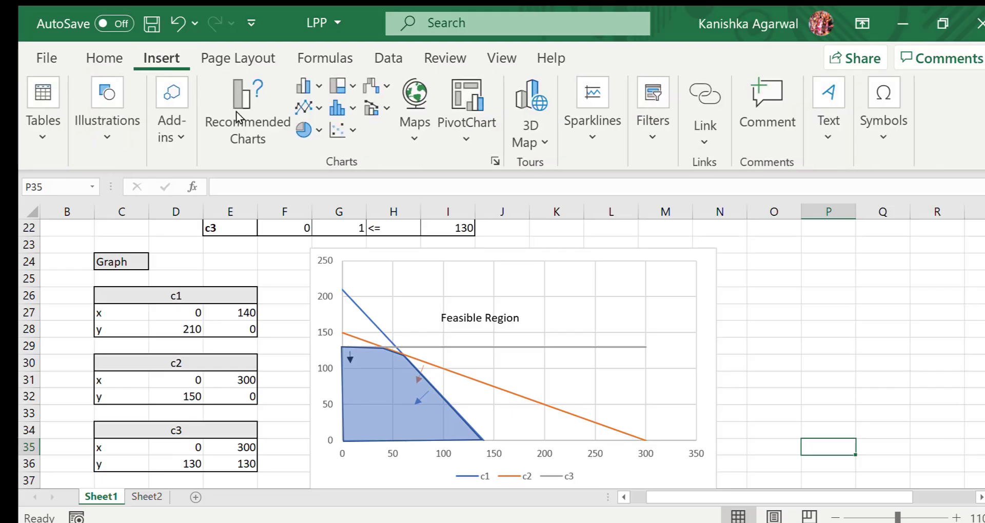
left_click(821, 123)
left_click(762, 196)
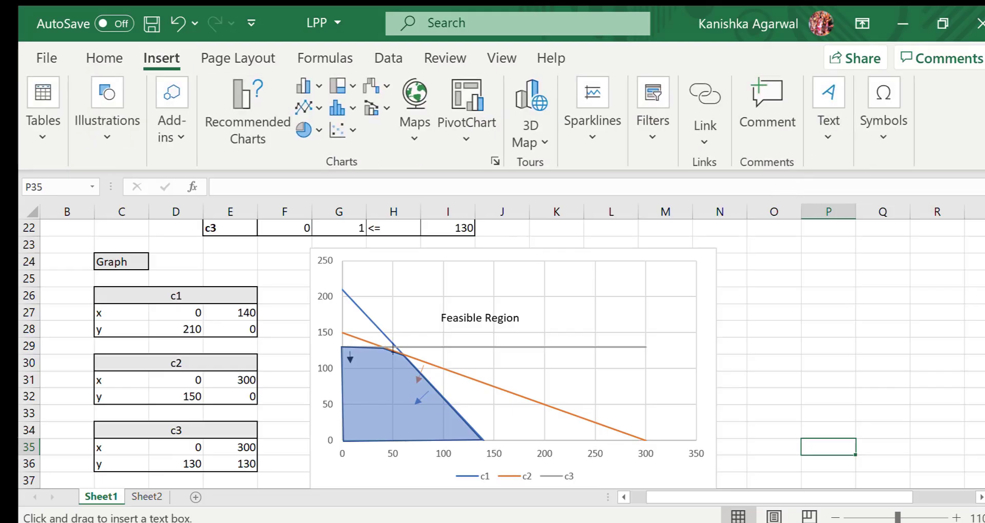
left_click_drag(367, 332, 385, 348)
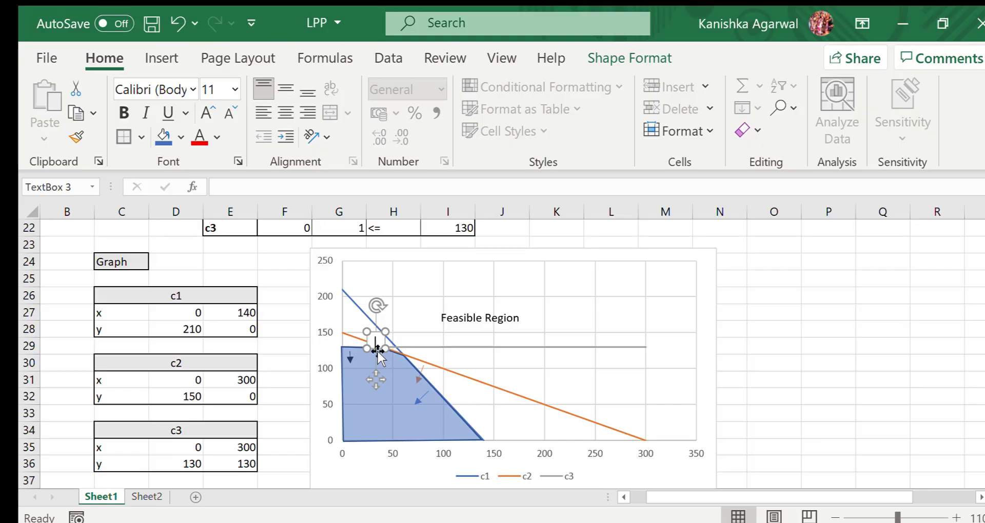
left_click_drag(381, 380, 345, 376)
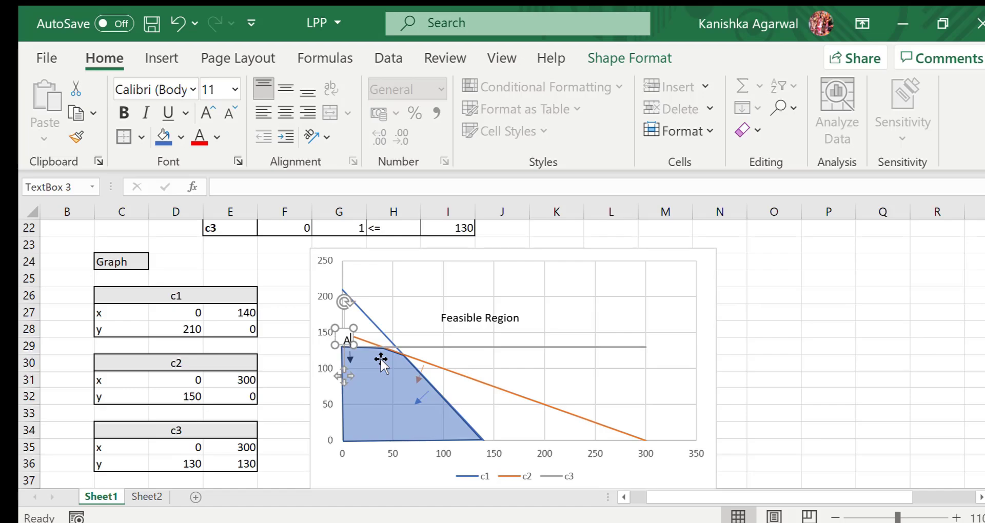
left_click_drag(354, 330, 355, 328)
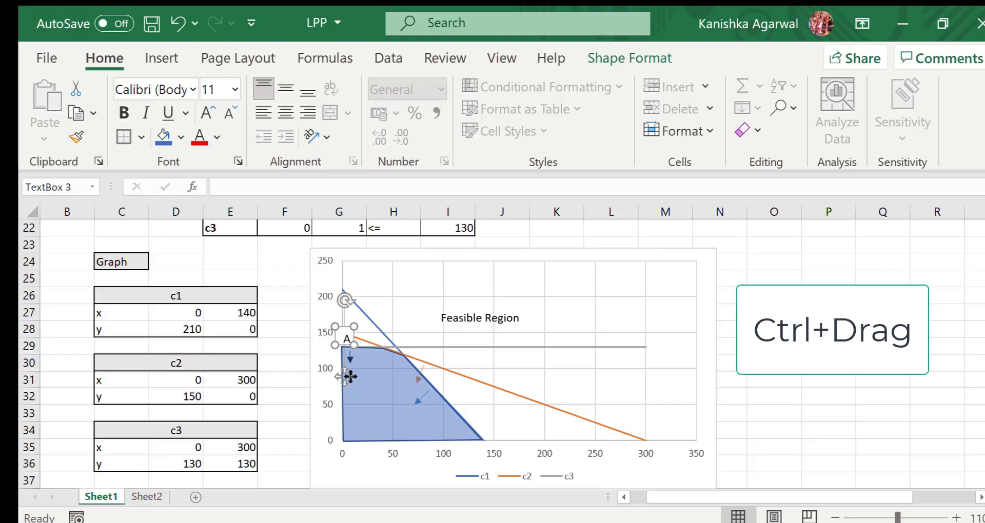
Step: Copy the A label to the c2–c3 intersection, the c1–c2 intersection and the origin
left_click_drag(350, 377, 420, 383)
left_click(421, 383)
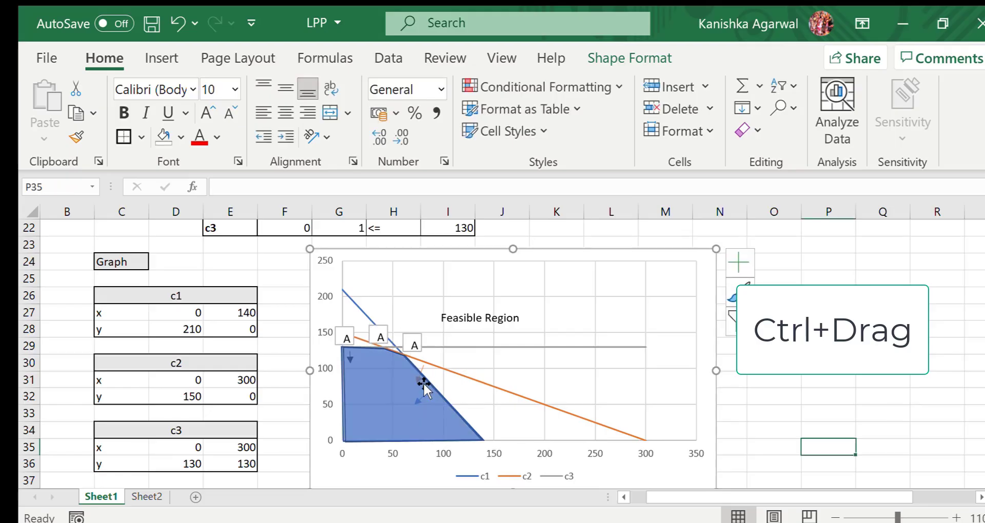
left_click(415, 345)
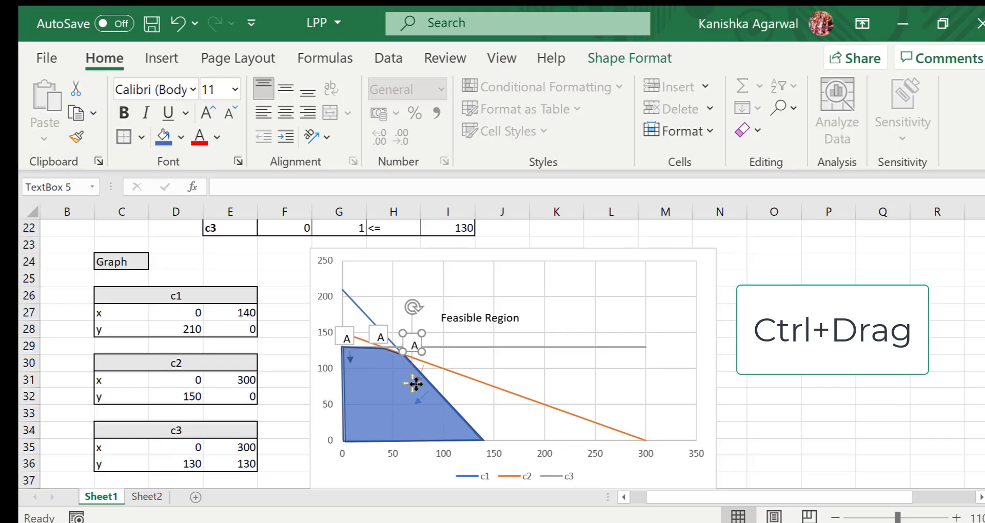
left_click_drag(416, 384, 334, 477)
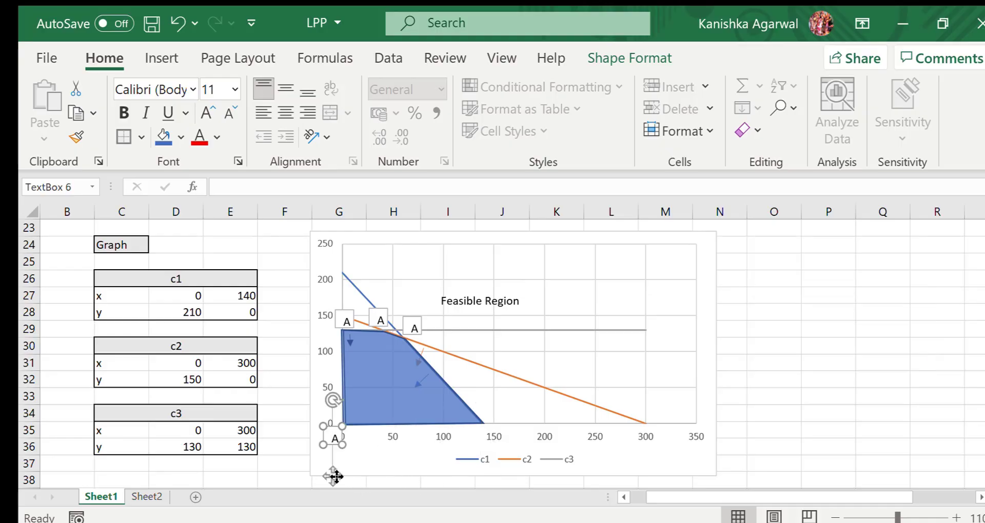
Step: Relabel the copy at the c2–c3 intersection as B and the one at the c1–c2 intersection as C
left_click(380, 322)
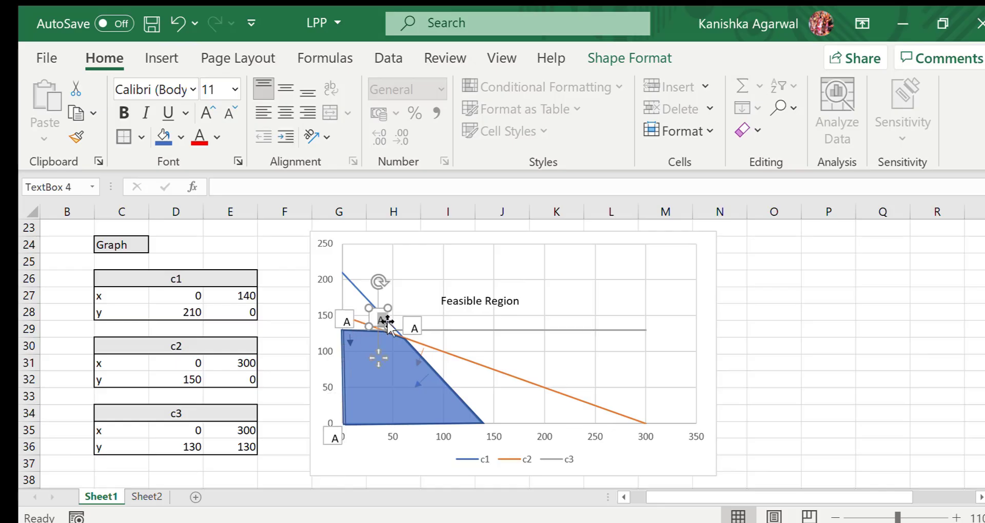
double_click(415, 327)
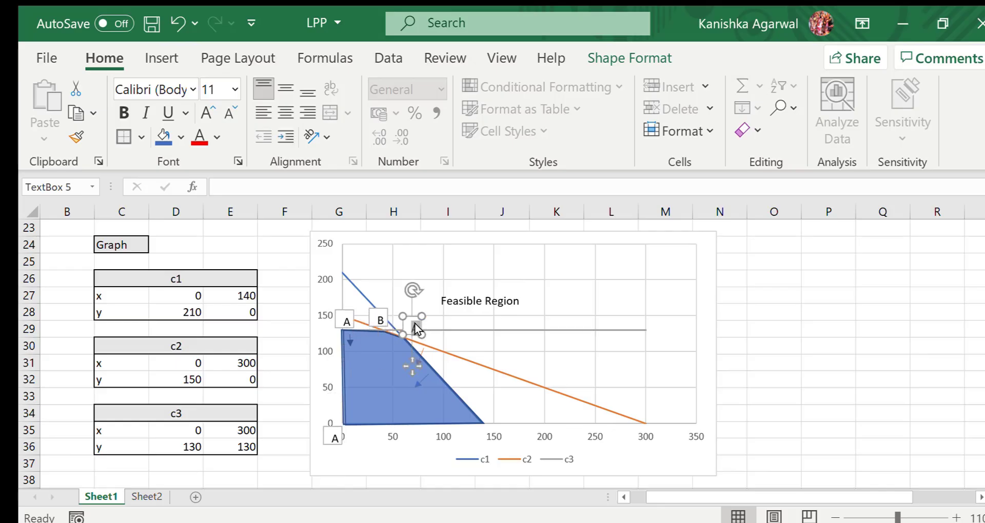
type("C")
Step: Relabel the origin copy as O, and place a copy labelled D where the c1 line meets the x-axis
double_click(340, 440)
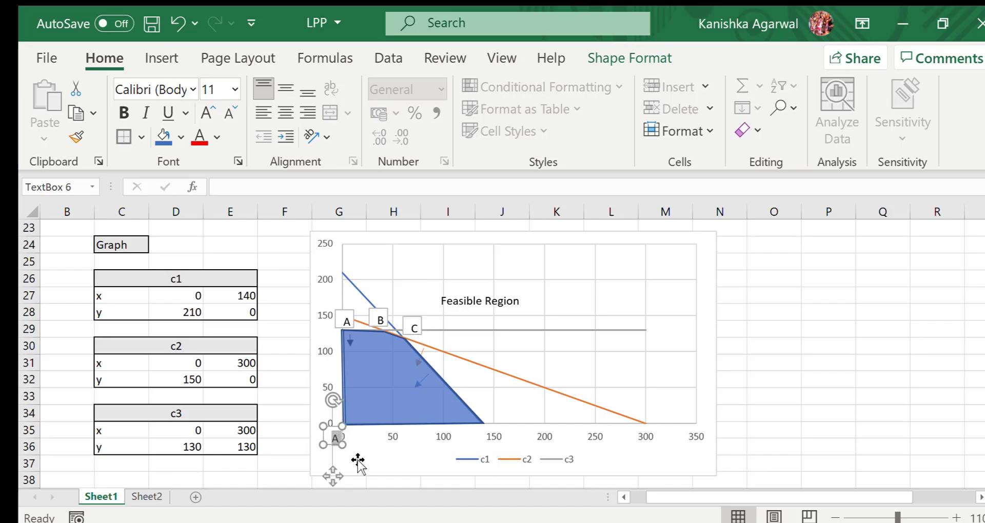
type("O")
left_click_drag(337, 477, 482, 474)
double_click(480, 437)
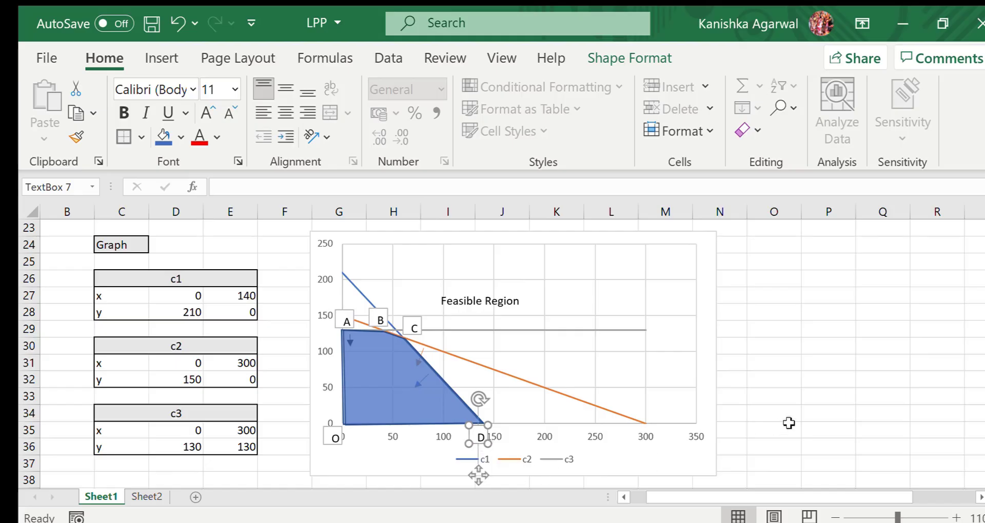
Step: Start a list of corner points beside the chart, entering A in O26 with coordinates 0,130 in P26
left_click(813, 418)
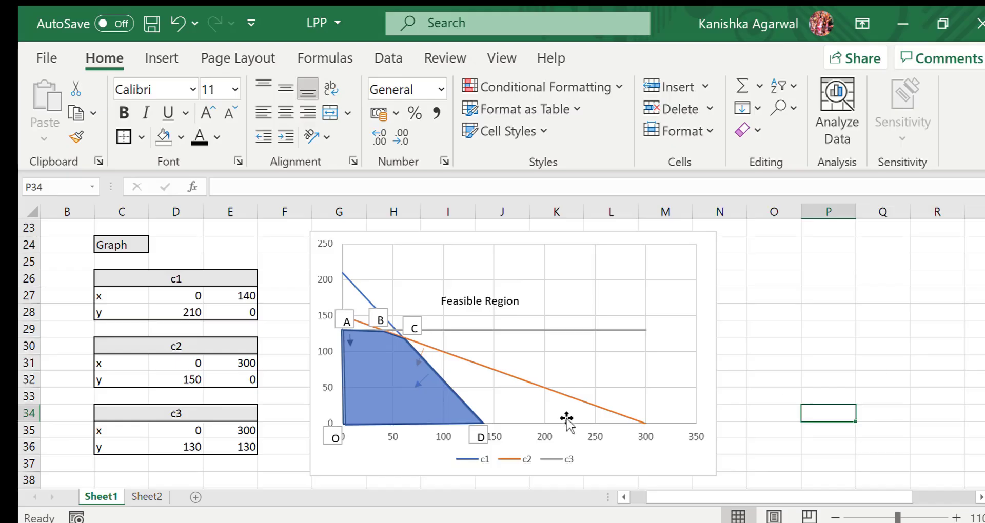
left_click(764, 277)
type("A")
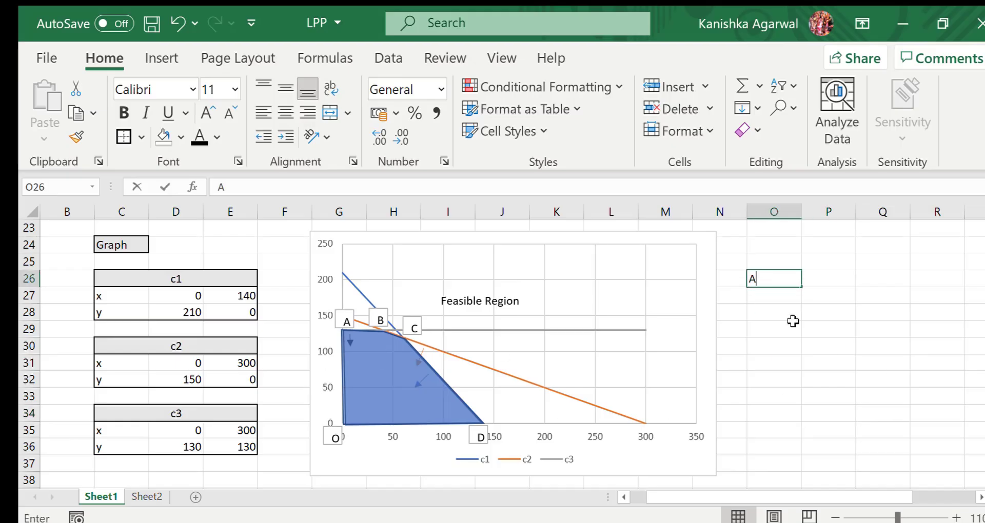
key("Tab")
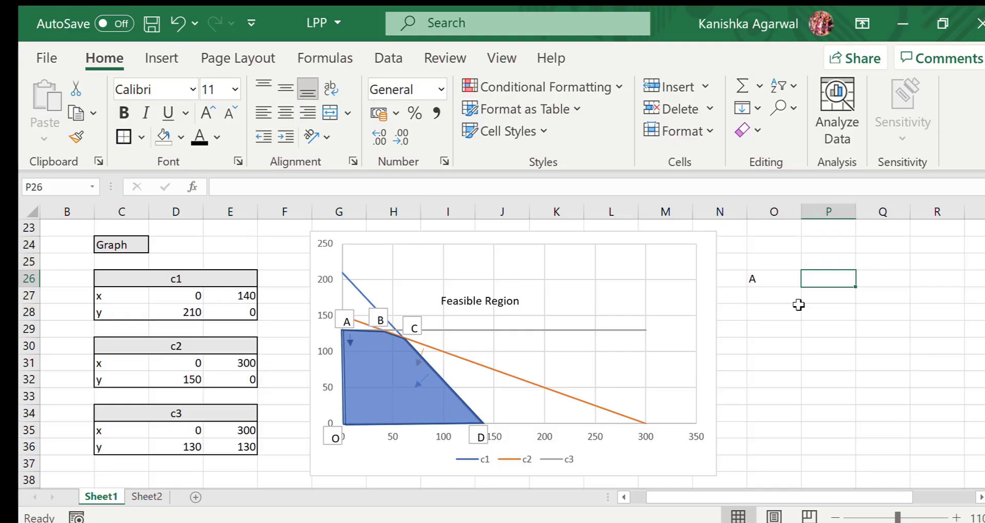
type("0,130")
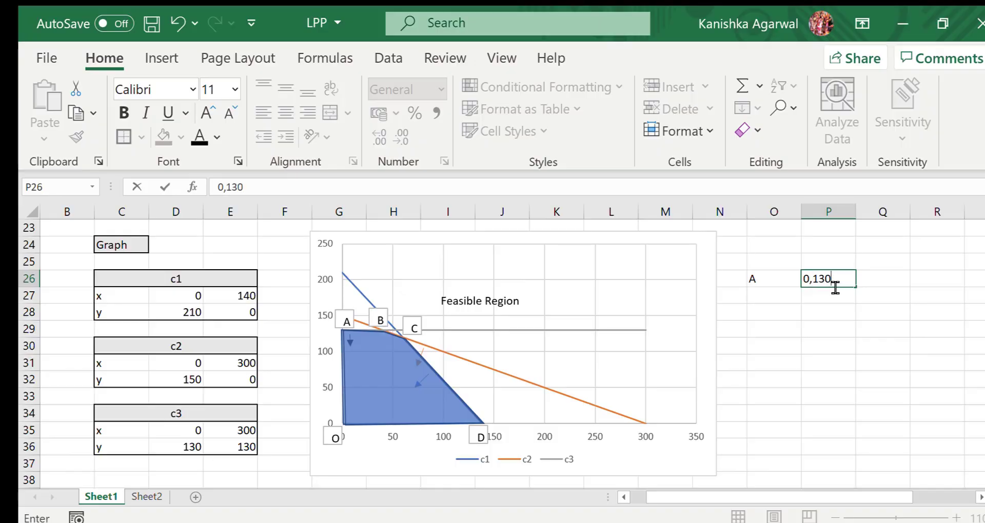
key("Return")
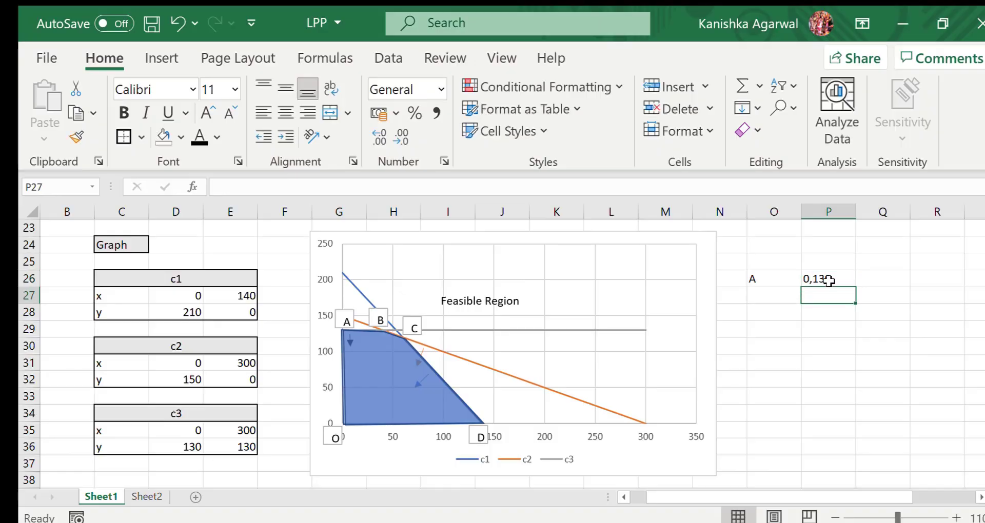
Step: List point B in O27 with its intersecting constraints C2,C3 in P27
key("Left")
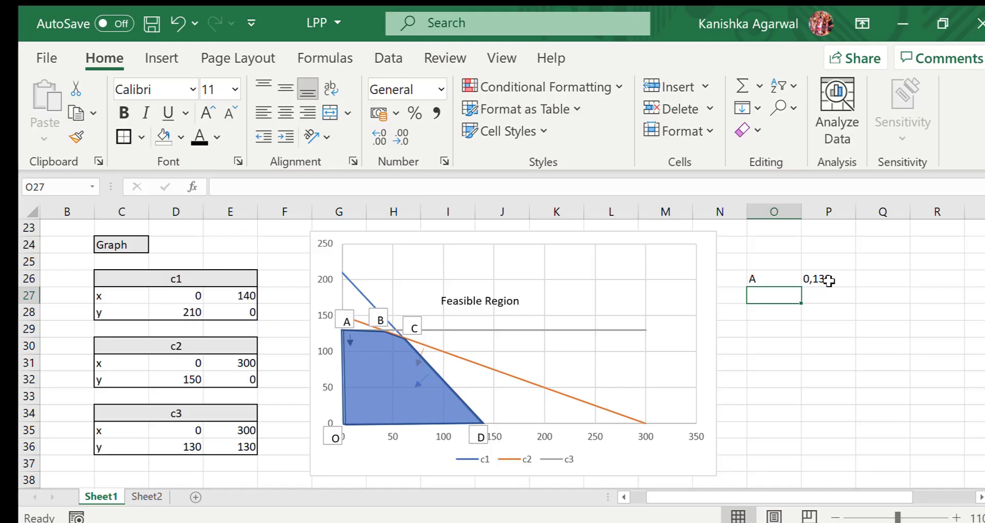
type("B")
key("Tab")
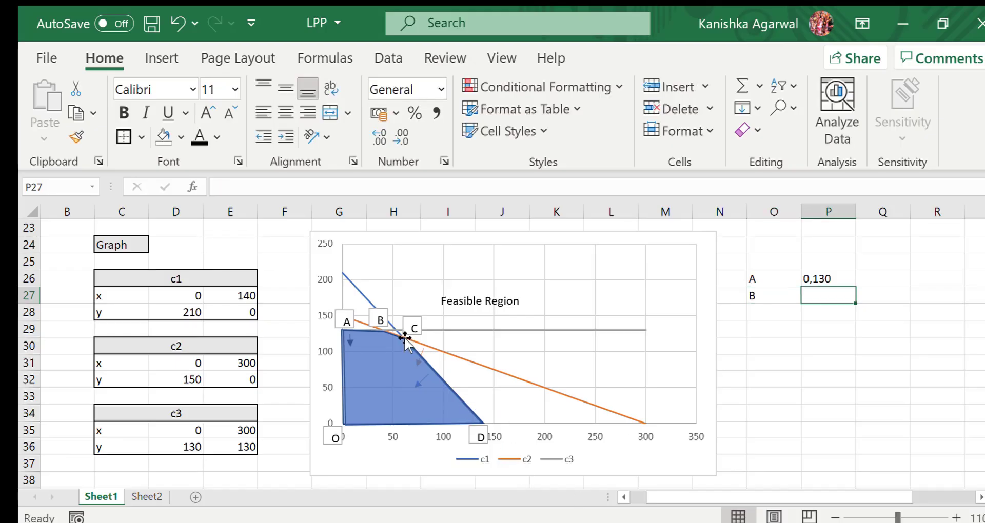
type("C2,C3")
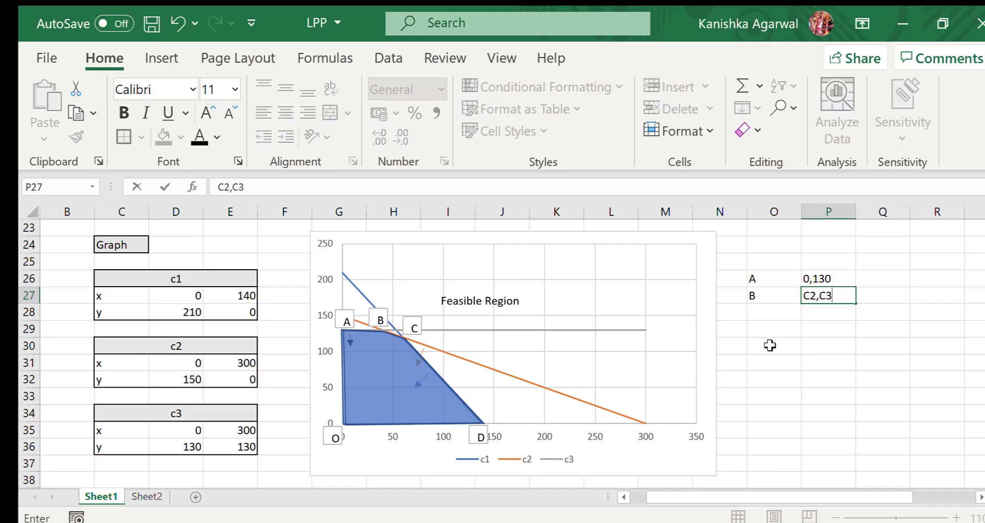
Step: List point C in O28 with its intersecting constraints C2,C1 in P28
left_click(767, 311)
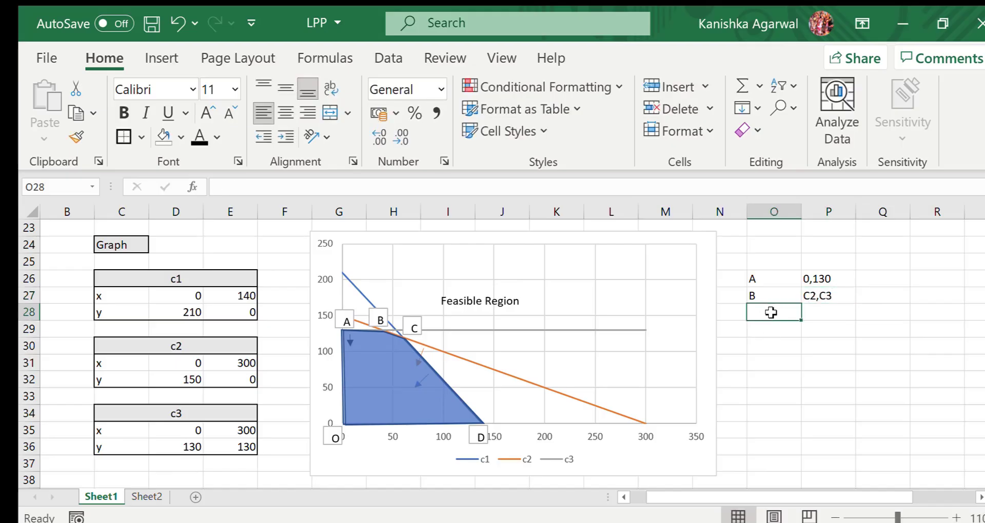
type("C")
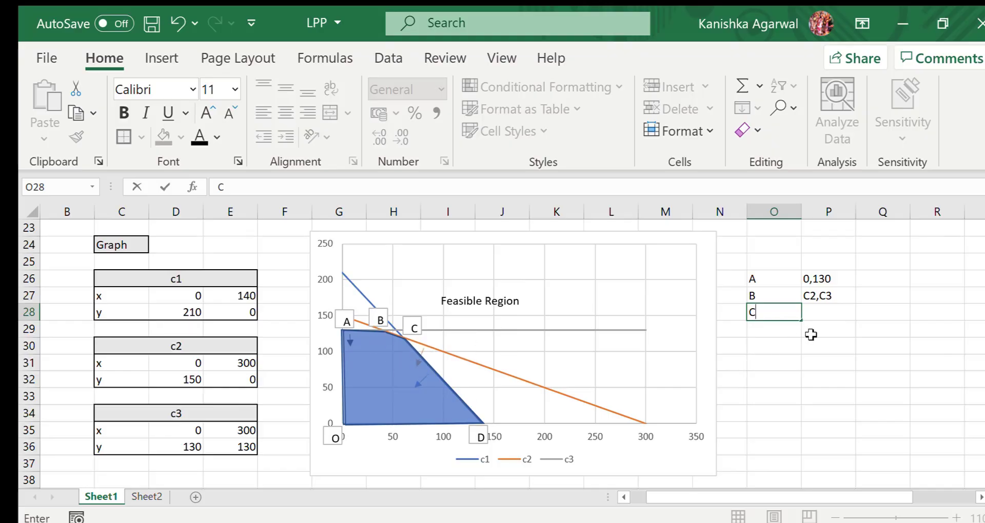
key("Tab")
type("C2,C3")
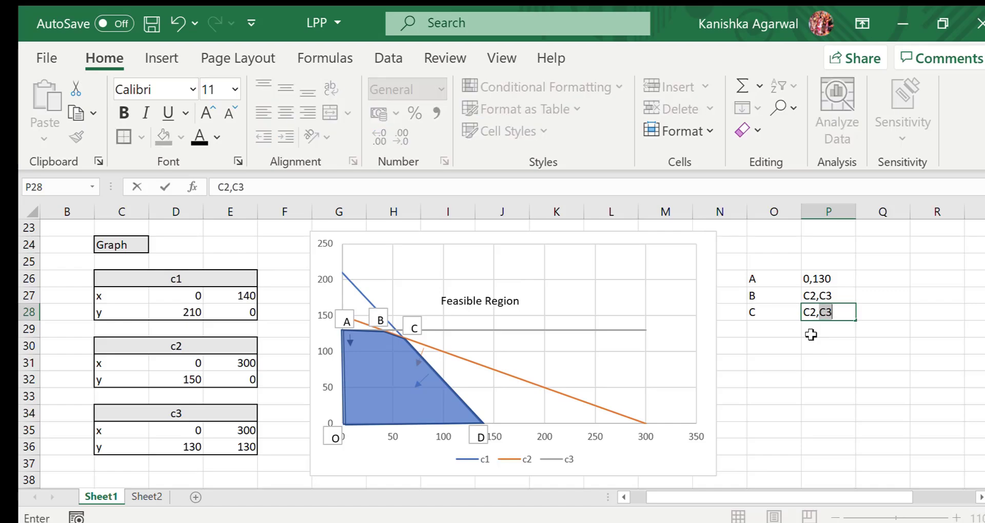
type("1")
key("Return")
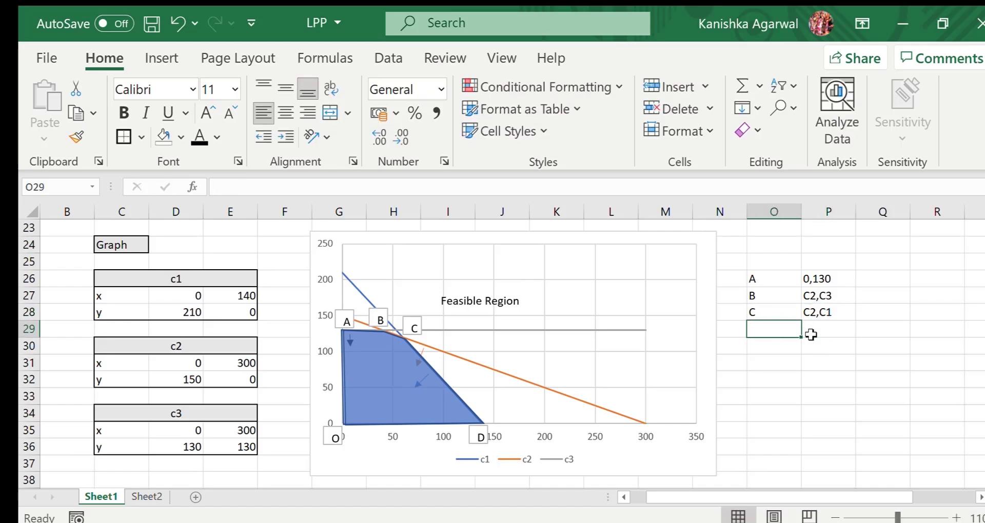
Step: List point D in O29 with coordinates 140,0 in P29
type("D")
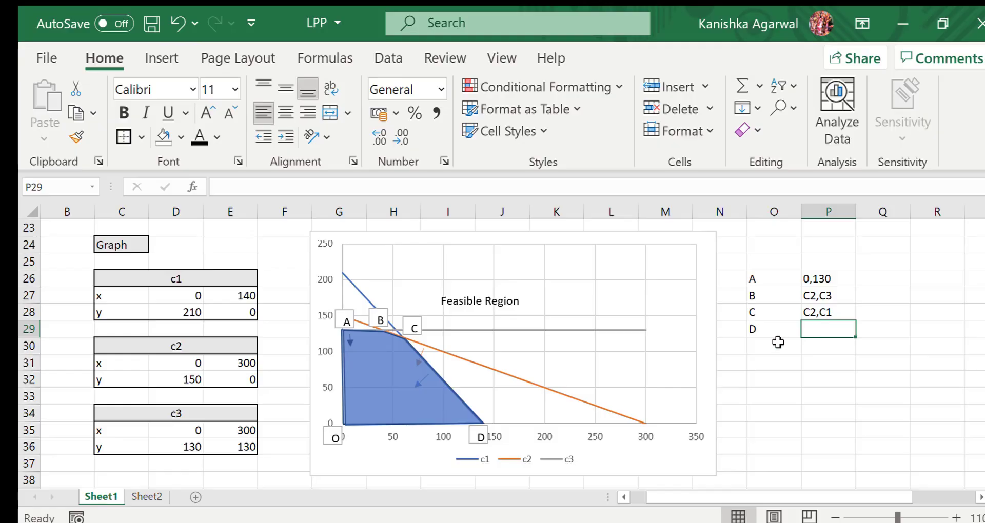
type("140,0")
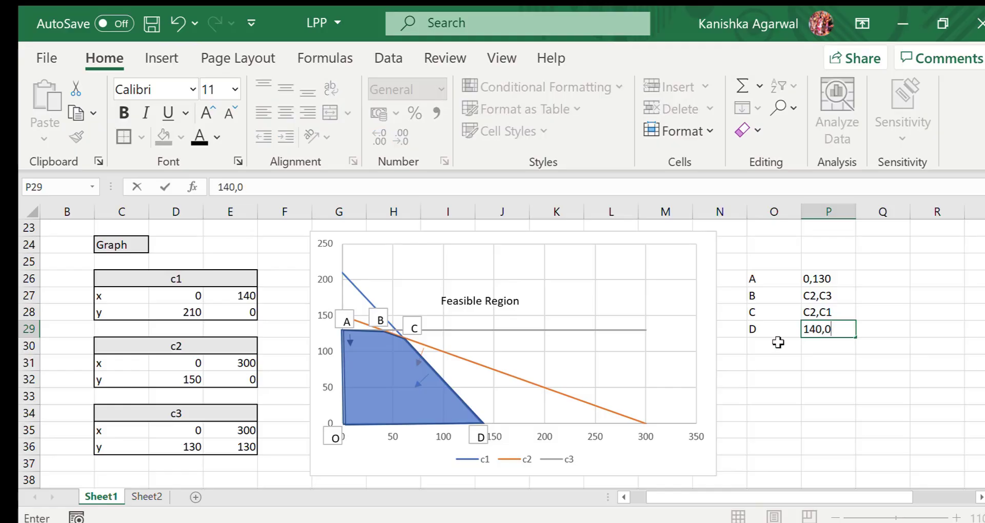
key("Return")
Step: List the origin as 0 in O30 with coordinates 0,0 in P30
left_click(779, 343)
type("0")
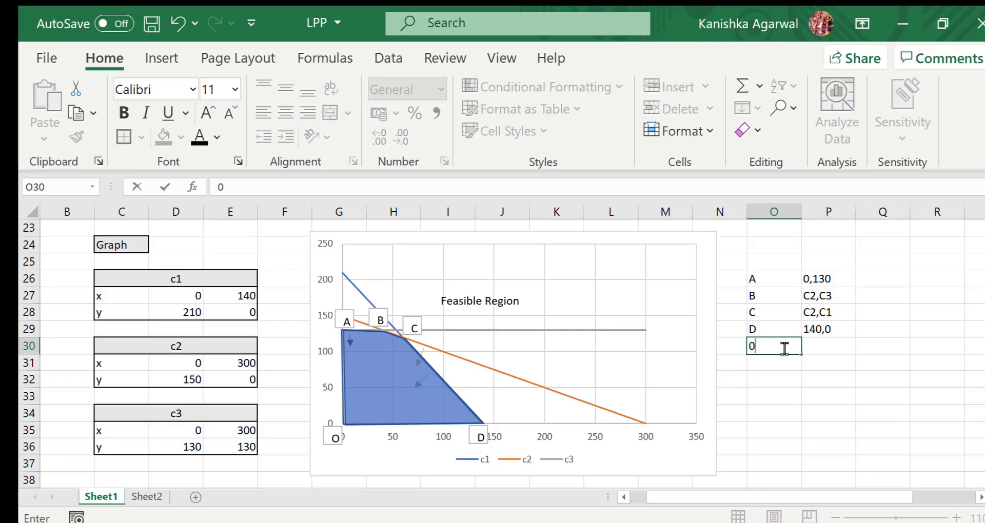
key("Tab")
left_click(778, 343)
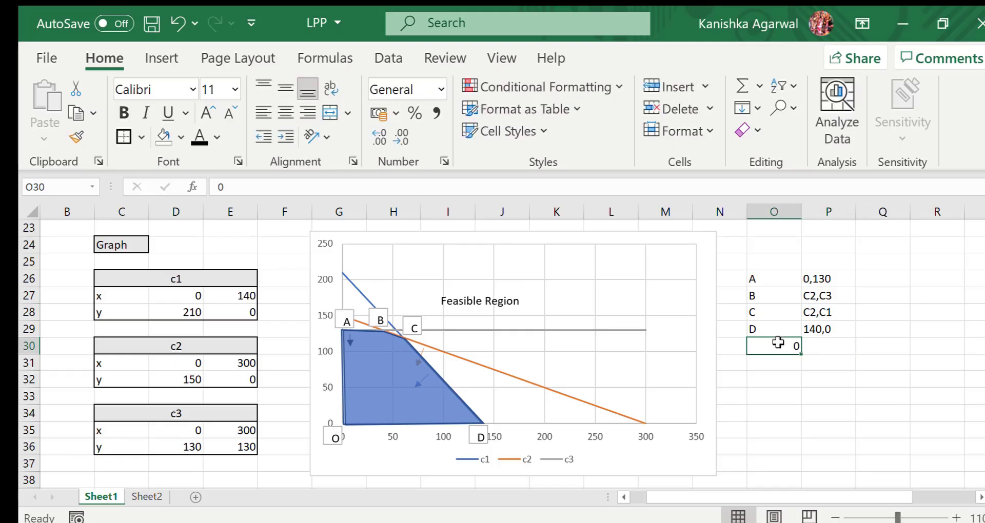
key("BackSpace")
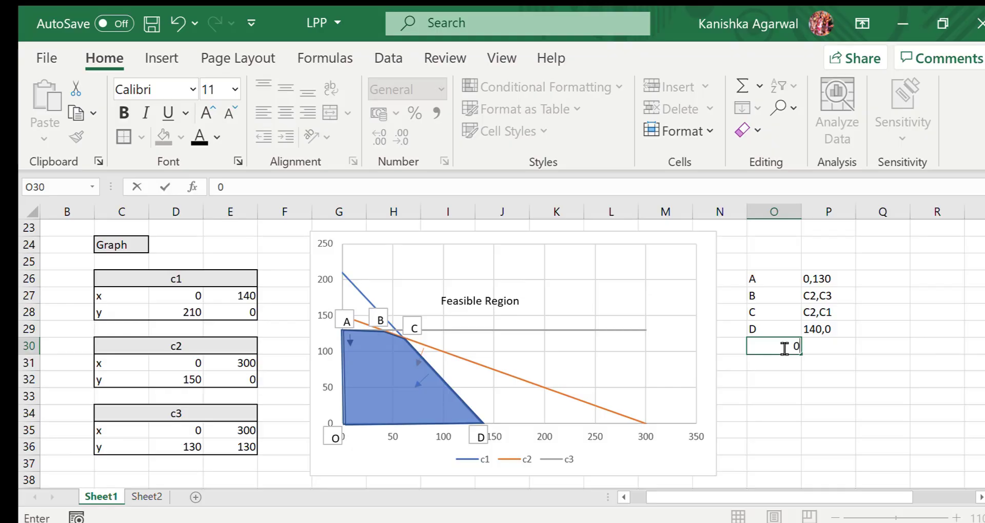
type("0")
key("Tab")
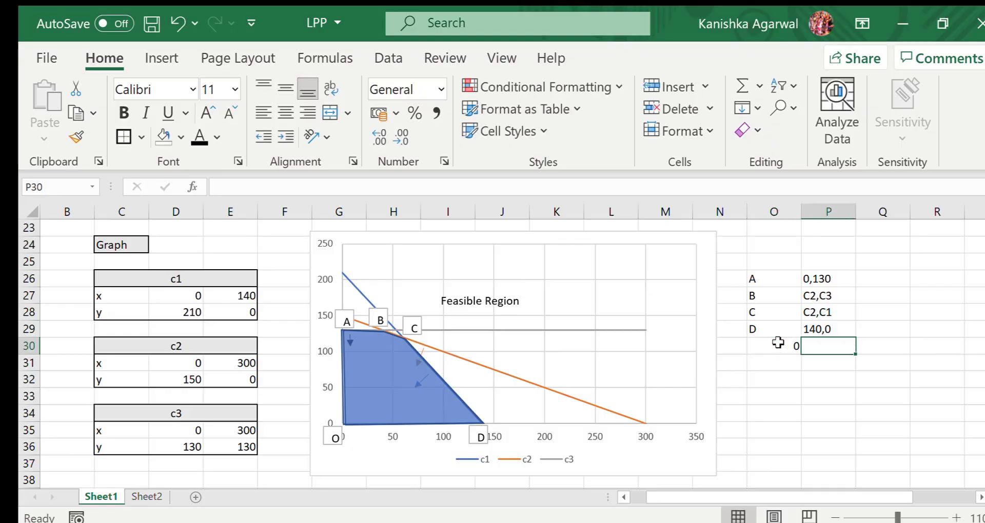
type("0,0")
key("Return")
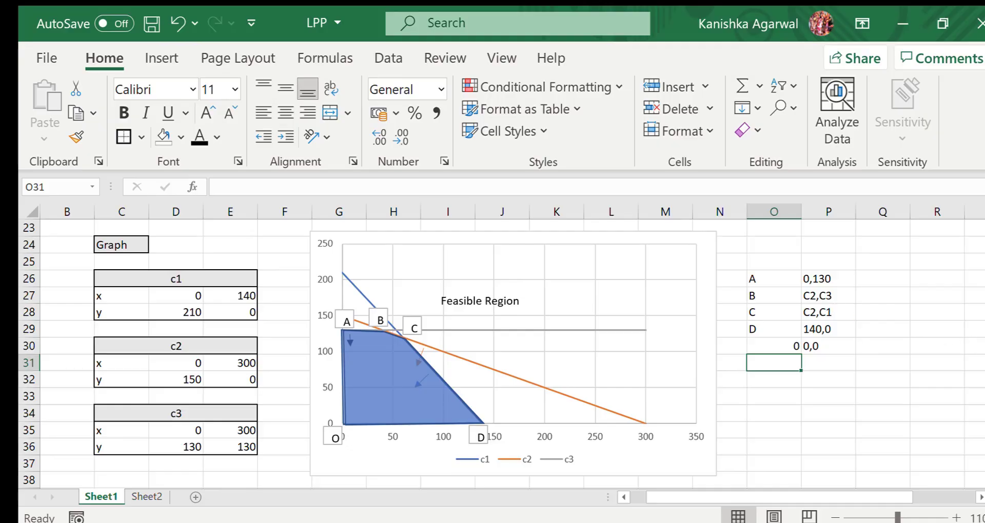
Step: Label the first two points of the Corner Points table as A in C42 and B in C45
scroll(502, 354, "down", 4)
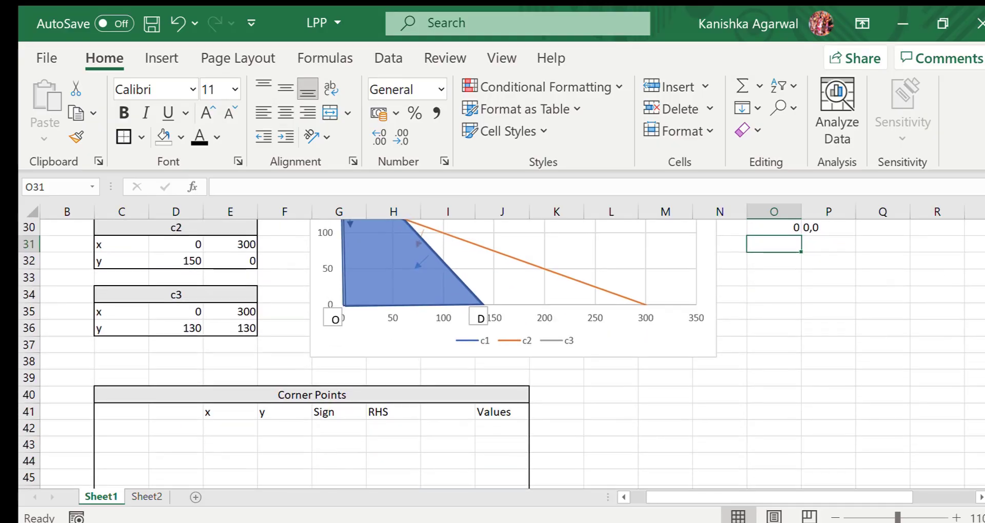
scroll(502, 354, "down", 2)
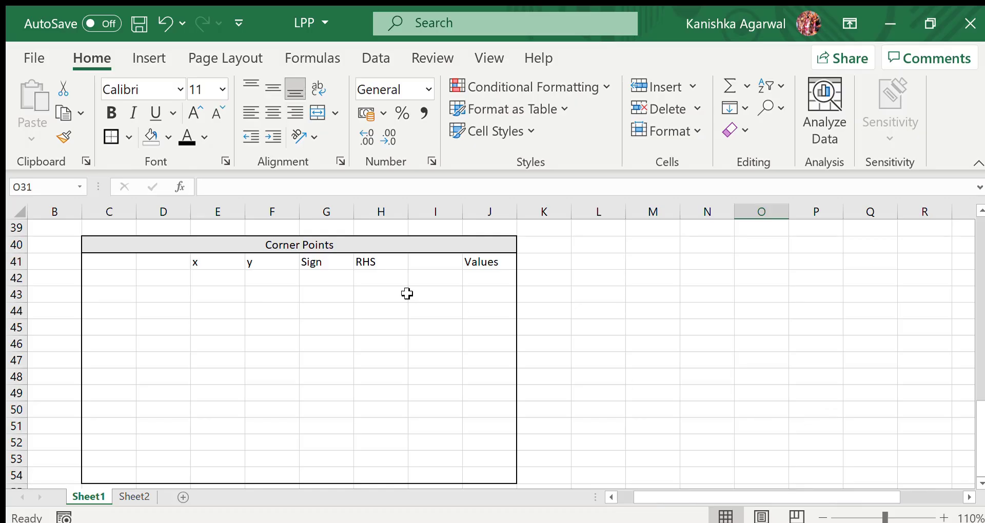
left_click(112, 277)
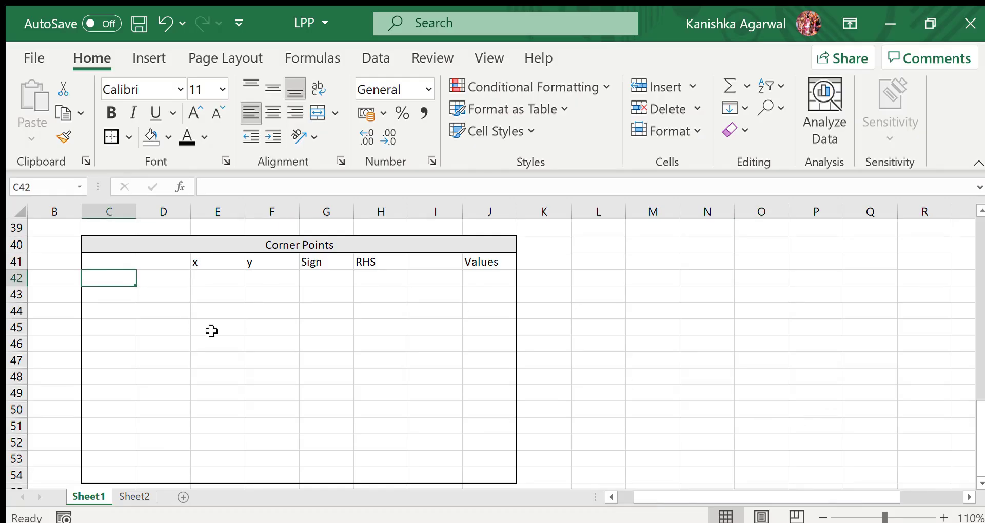
type("A")
key("Return")
key("Return")
key("Return")
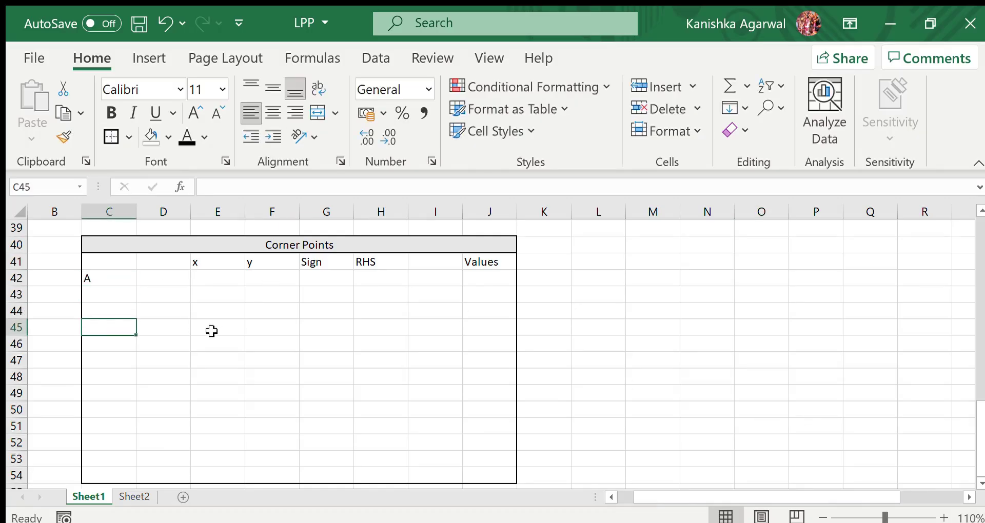
type("B")
key("Return")
key("Return")
key("Return")
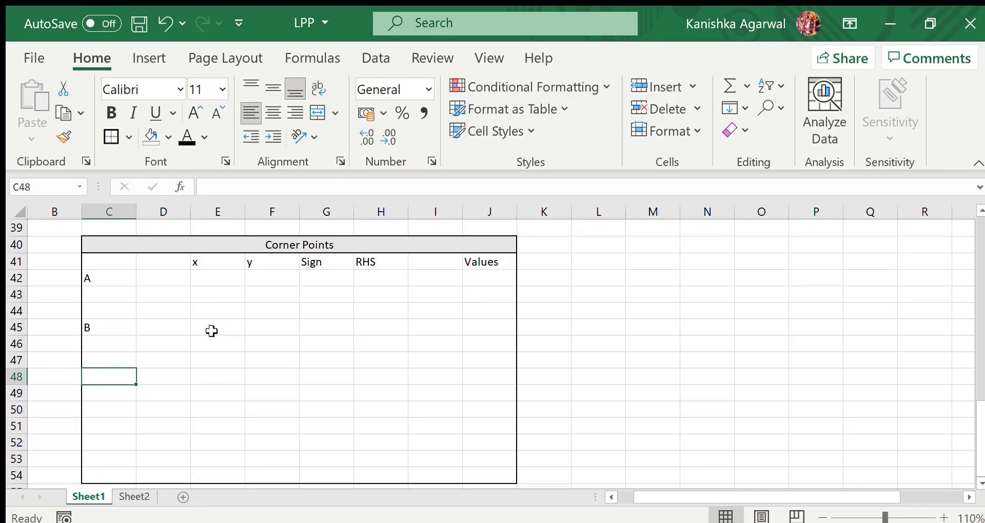
Step: Label the remaining points of the Corner Points table as C in C48 and D in C51
type("C")
key("Return")
key("Return")
key("Return")
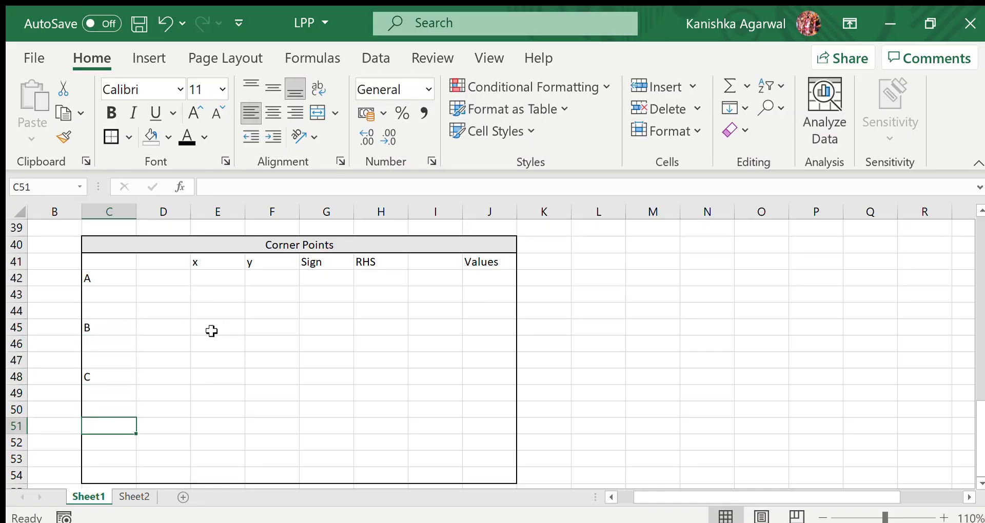
type("D")
key("Return")
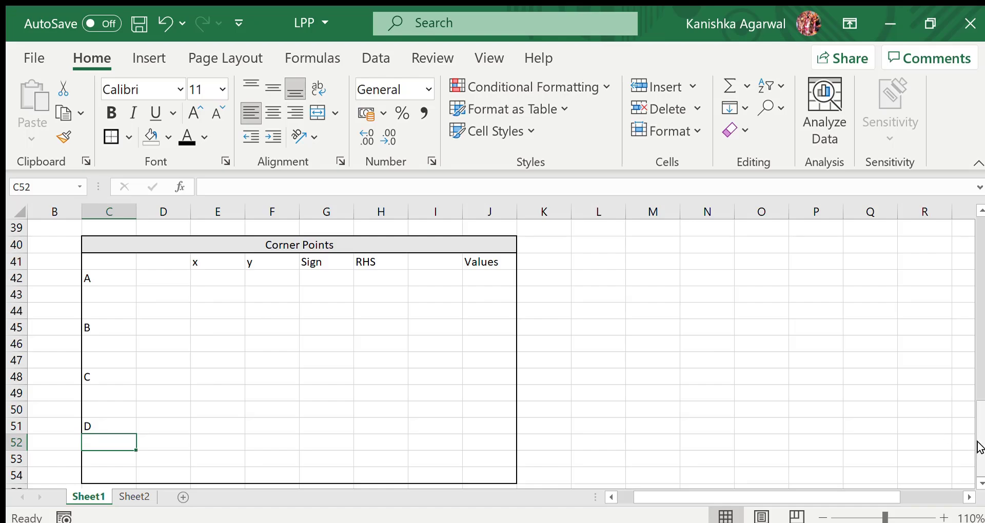
Step: Add the variable labels x and y for point A in I42 and I43
left_click_drag(978, 449, 980, 418)
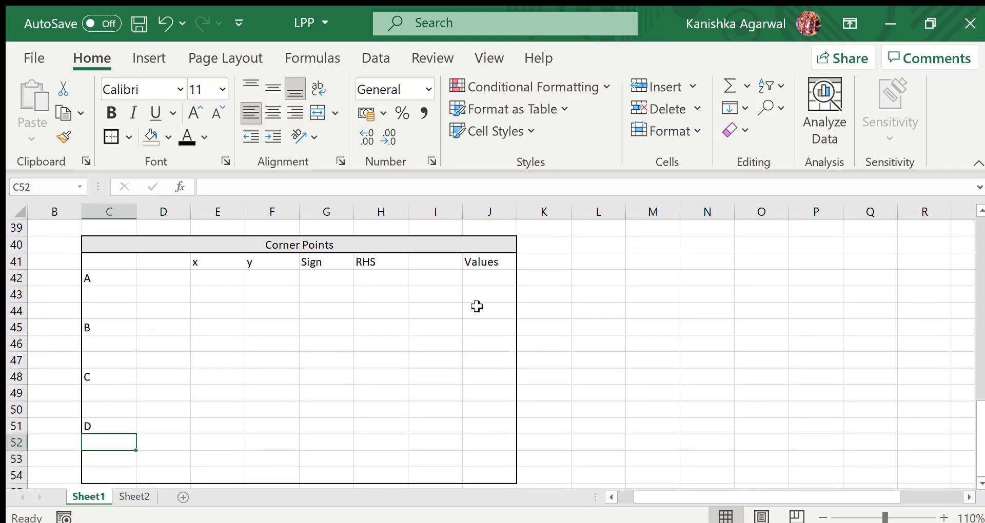
left_click(429, 280)
type("x")
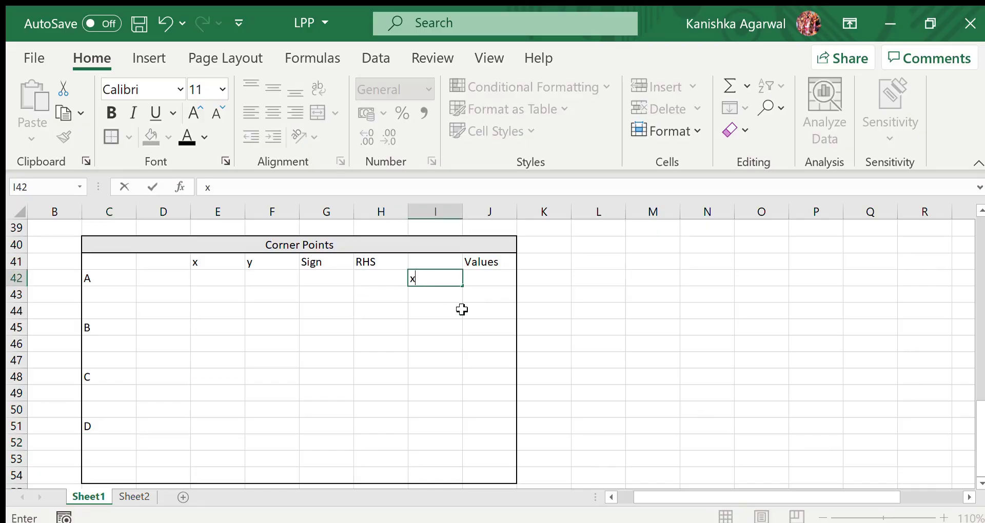
key("Return")
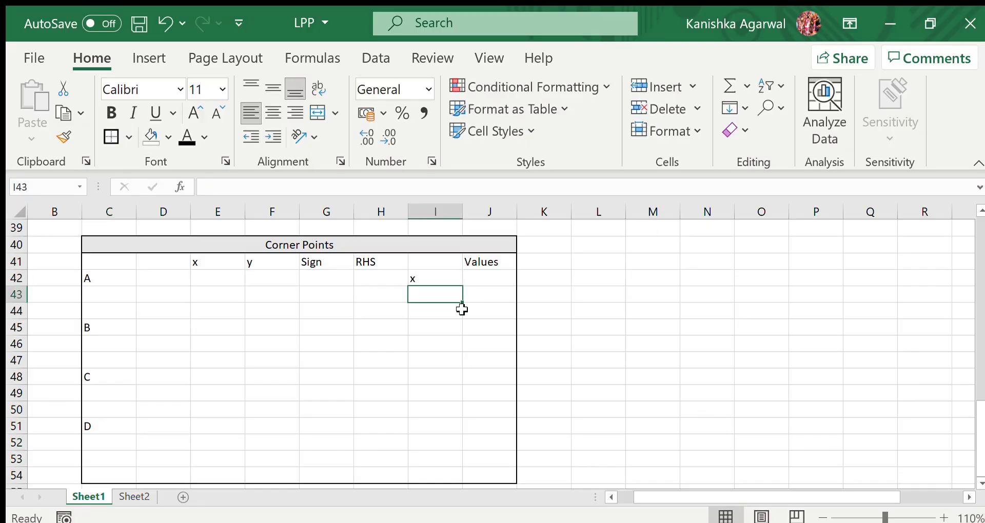
type("y")
key("Right")
key("Right")
key("Up")
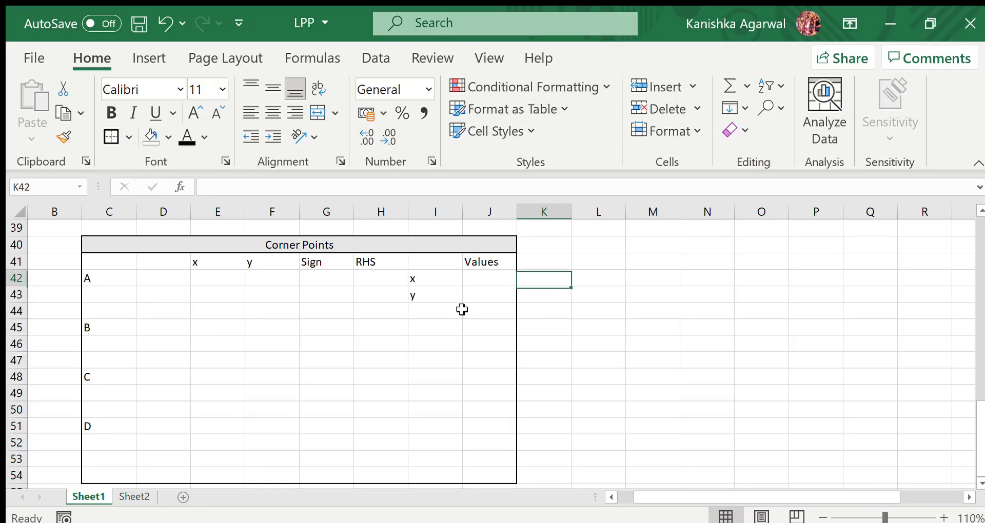
Step: Enter point A's values as 0 for x and 130 for y in the Values column
key("Left")
type("0")
key("Return")
type("130")
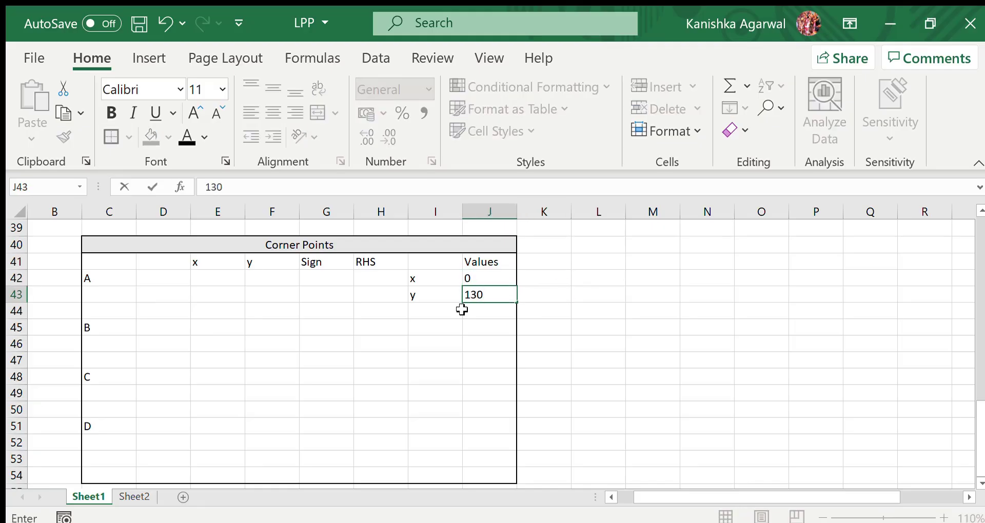
key("Return")
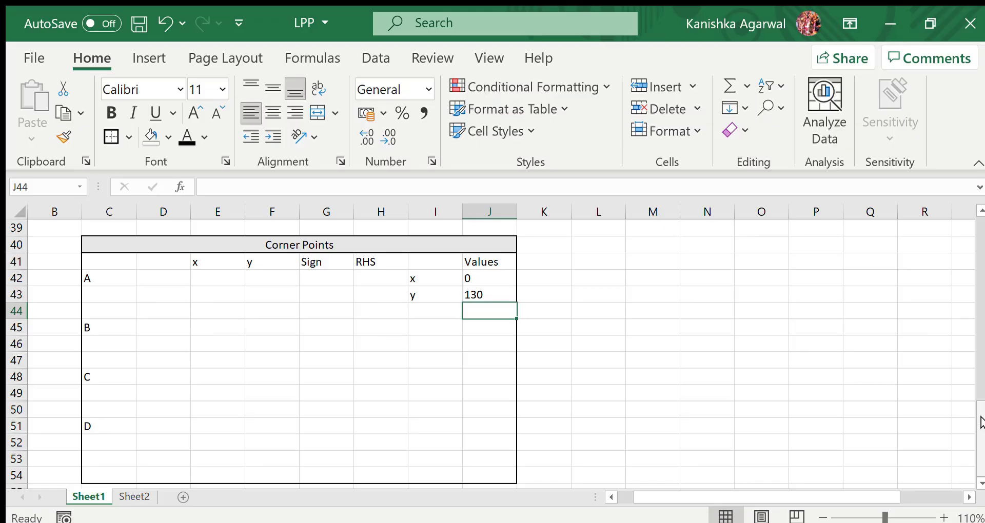
Step: Add the variable labels x and y for point D in I51 and I52
left_click_drag(979, 419, 980, 440)
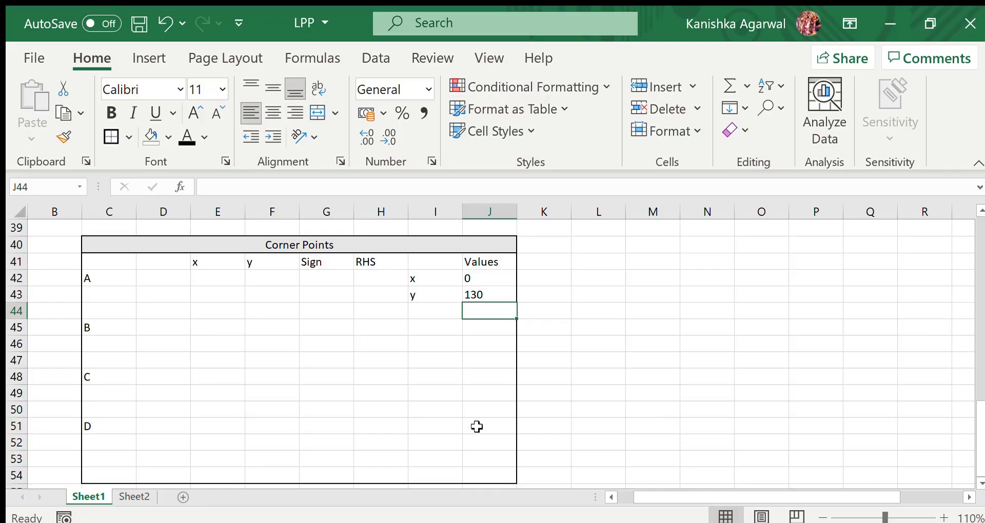
left_click(433, 426)
type("x")
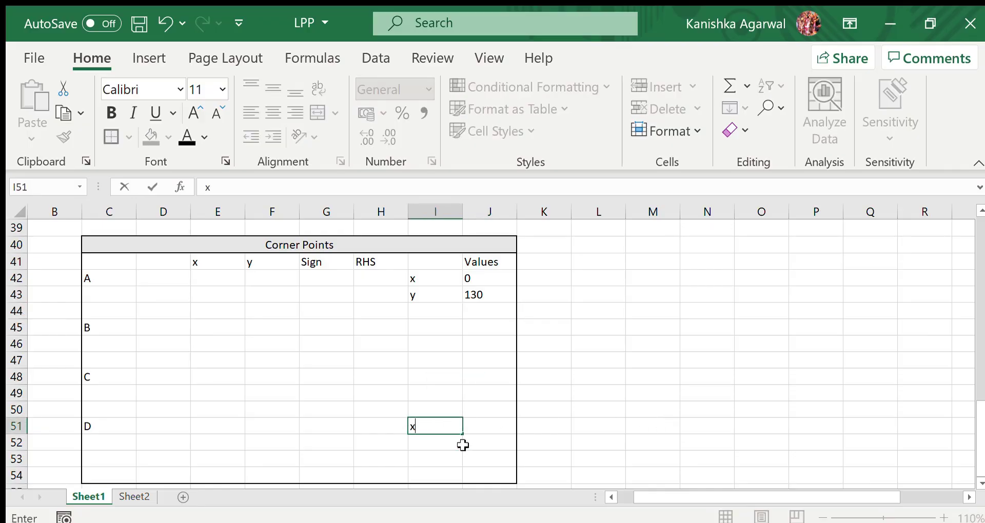
key("Return")
type("y")
key("Tab")
key("Up")
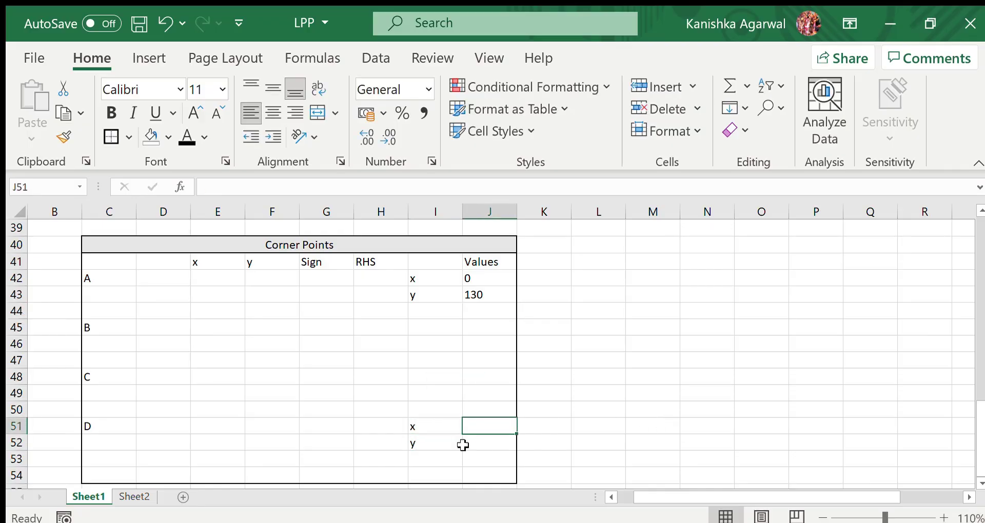
Step: Enter point D's values as 140 for x and 0 for y in the Values column
type("140")
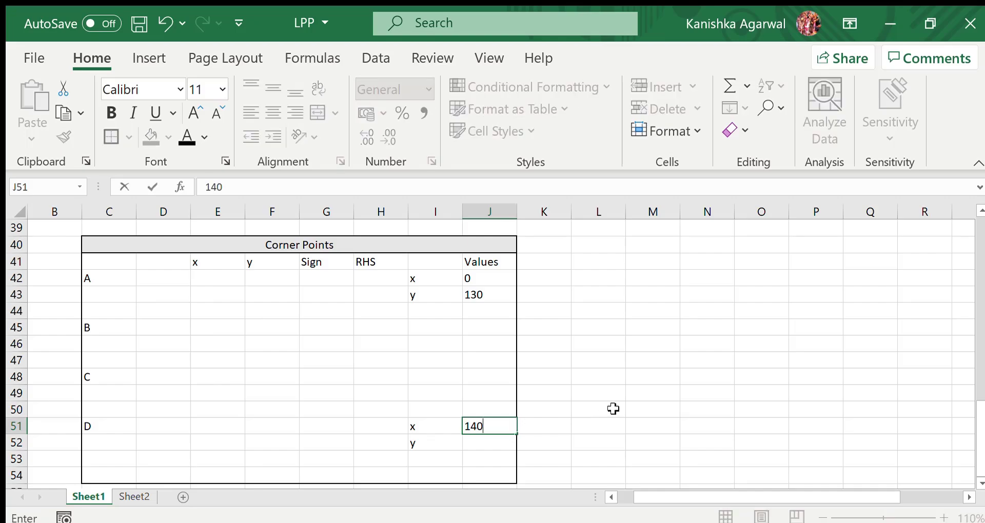
key("Return")
type("0")
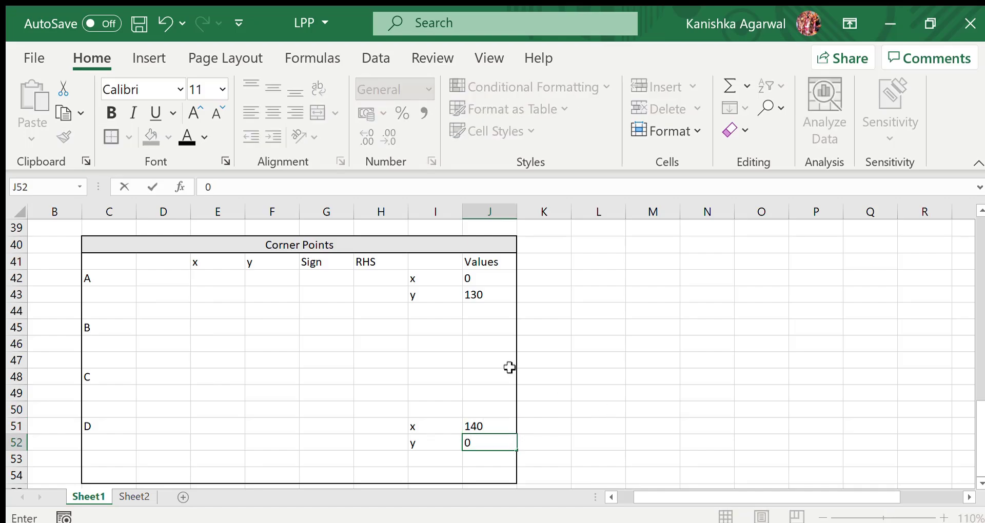
Step: List the constraints that intersect at point B as c2 in D45 and c3 in D46
left_click(168, 331)
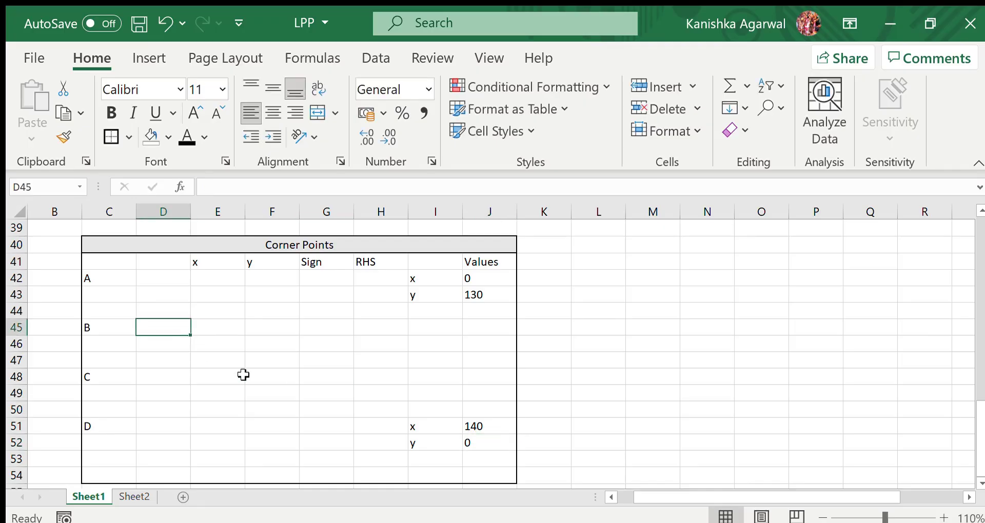
type("c2")
key("Return")
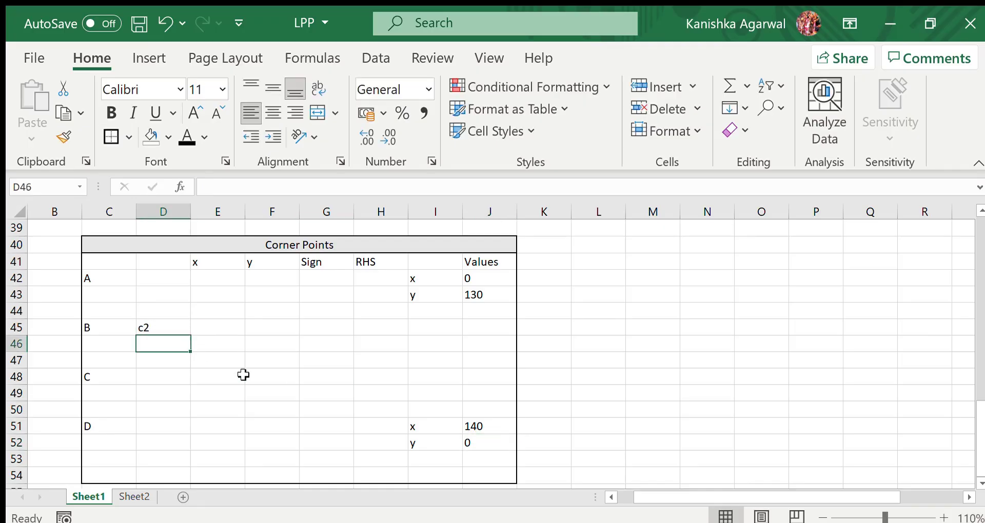
type("c3")
key("Return")
key("Return")
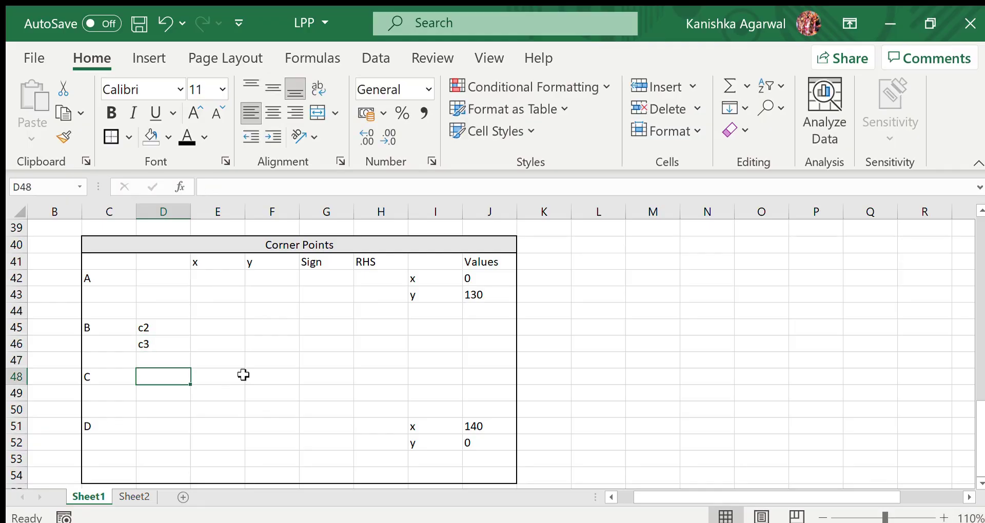
Step: List the constraints that intersect at point C as c2 in D48 and c1 in D49
type("c2")
key("Return")
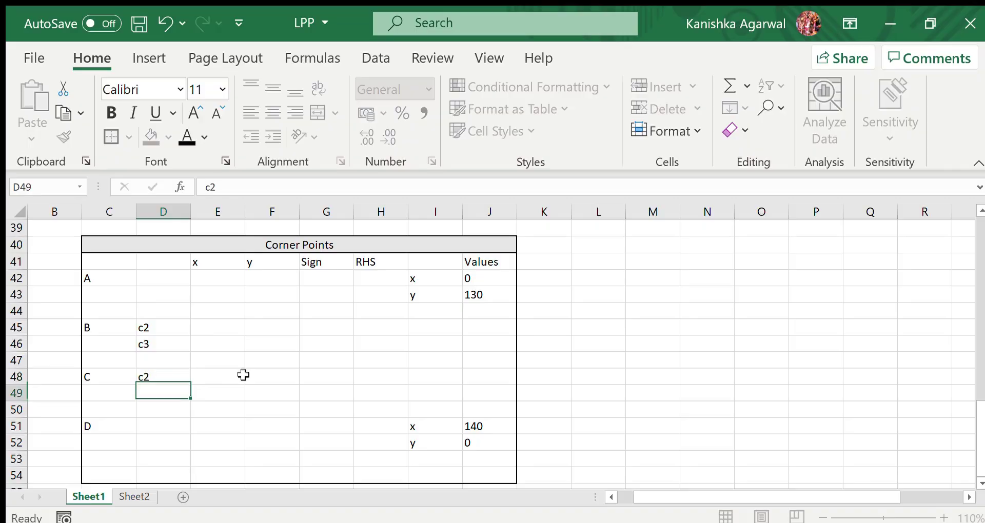
type("c1")
left_click(274, 376)
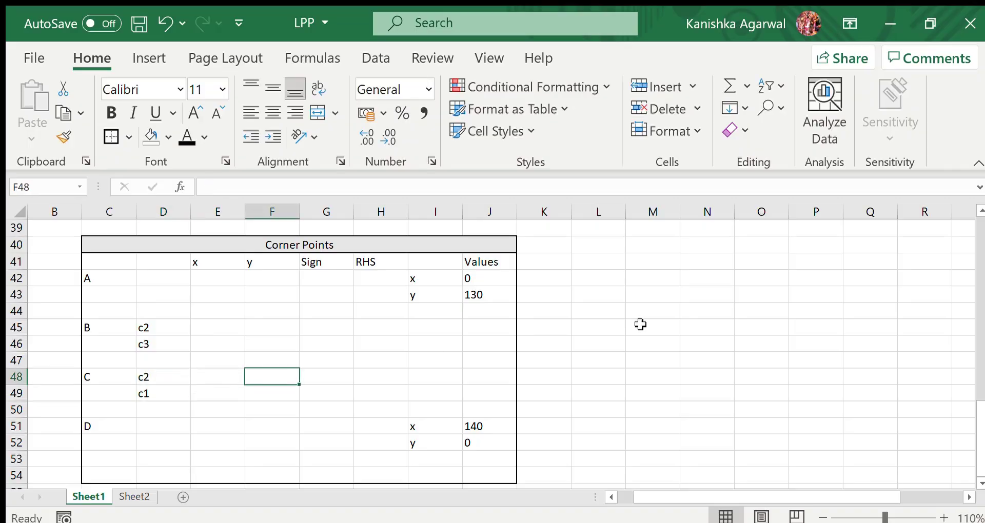
Step: Copy the c2 coefficients, sign and RHS from the Tabular section into the c2 rows of points B and C, starting at E45 and E48
left_click_drag(980, 426, 967, 318)
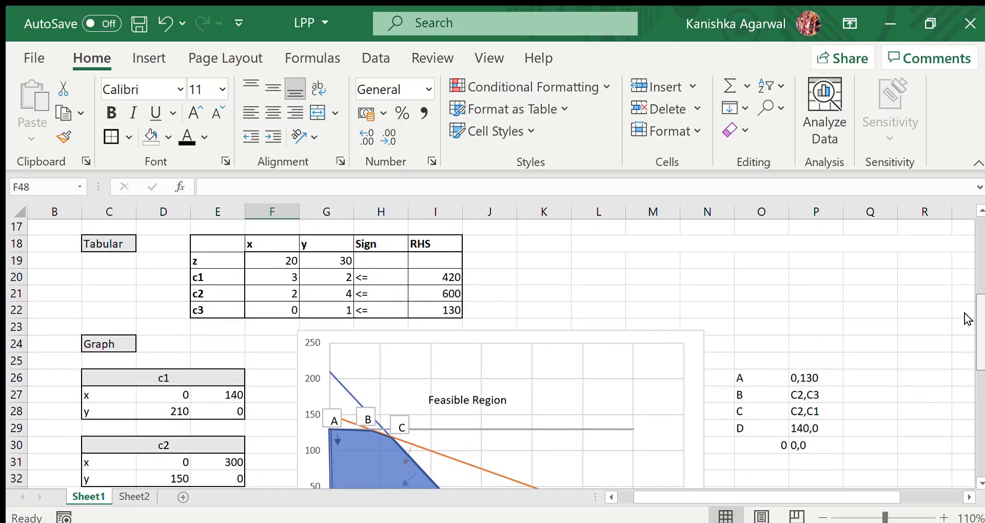
left_click(295, 293)
left_click_drag(295, 293, 429, 293)
key("ctrl+c")
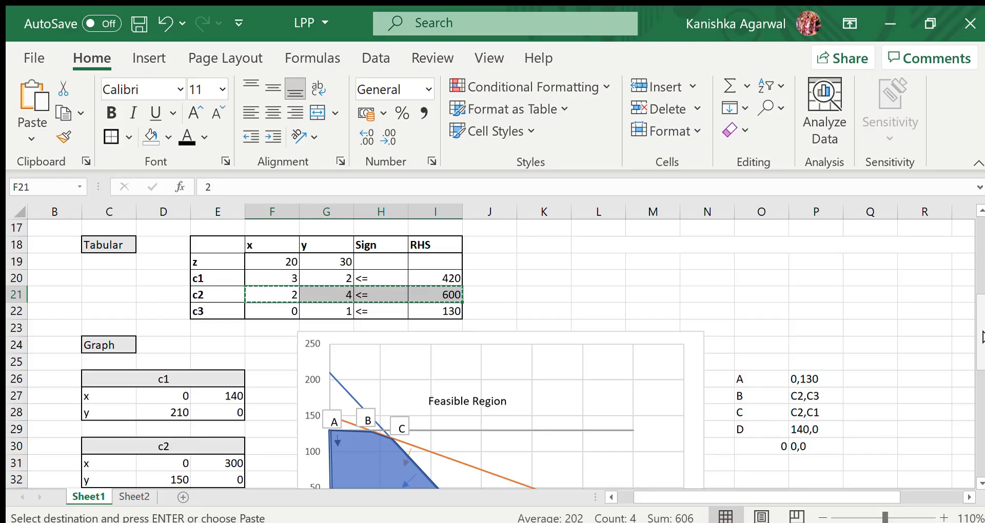
left_click_drag(980, 336, 981, 444)
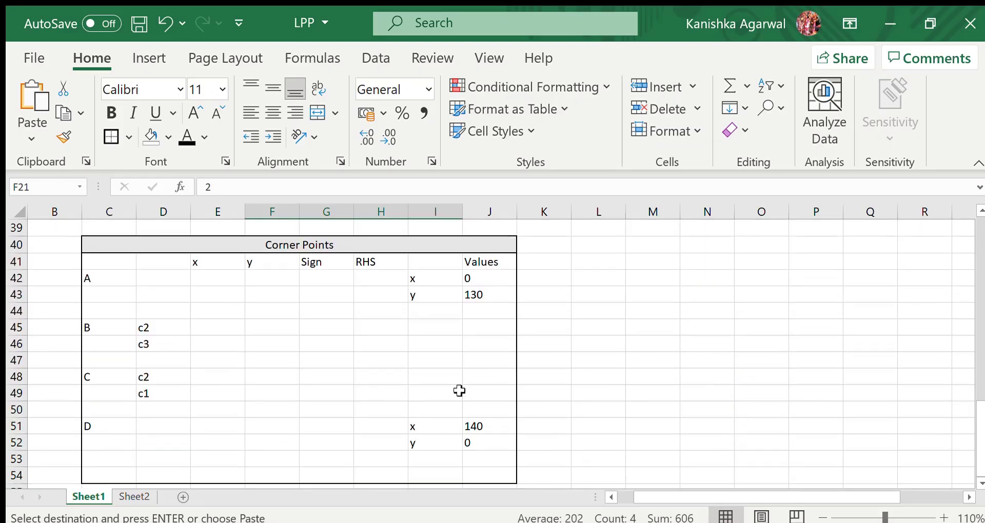
left_click(197, 331)
key("ctrl+v")
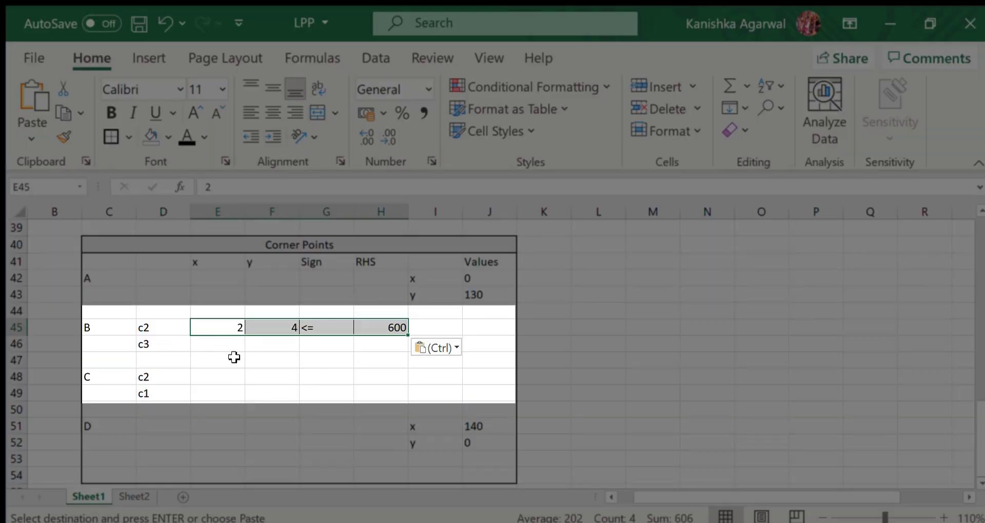
left_click(213, 375)
key("ctrl+v")
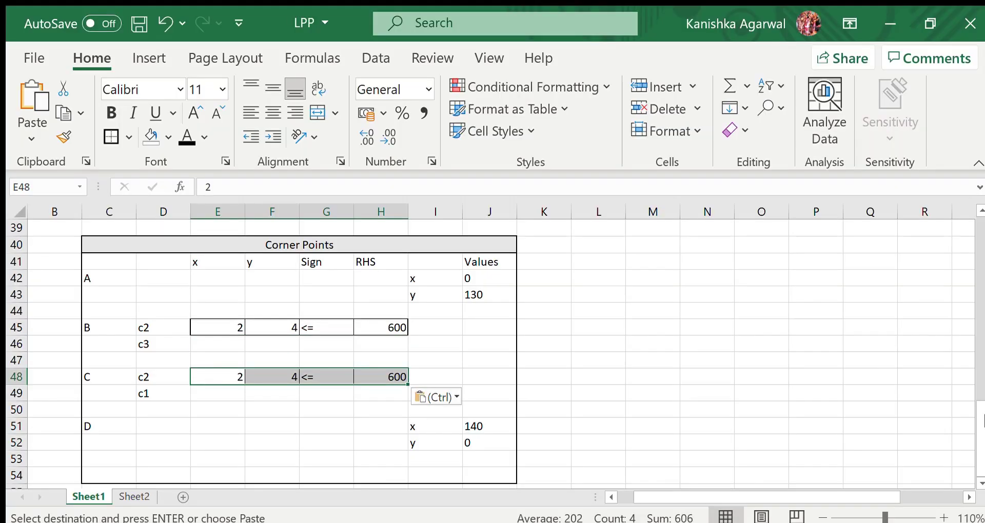
Step: Copy the c1 coefficients, sign and RHS from the Tabular section into point C's c1 row, starting at E49
left_click_drag(981, 429, 977, 319)
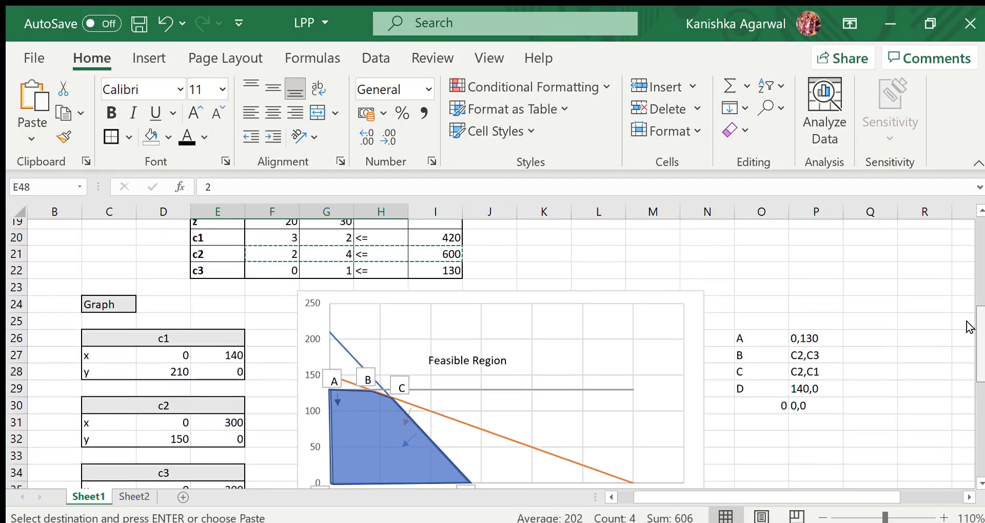
left_click_drag(284, 295, 427, 297)
key("ctrl+c")
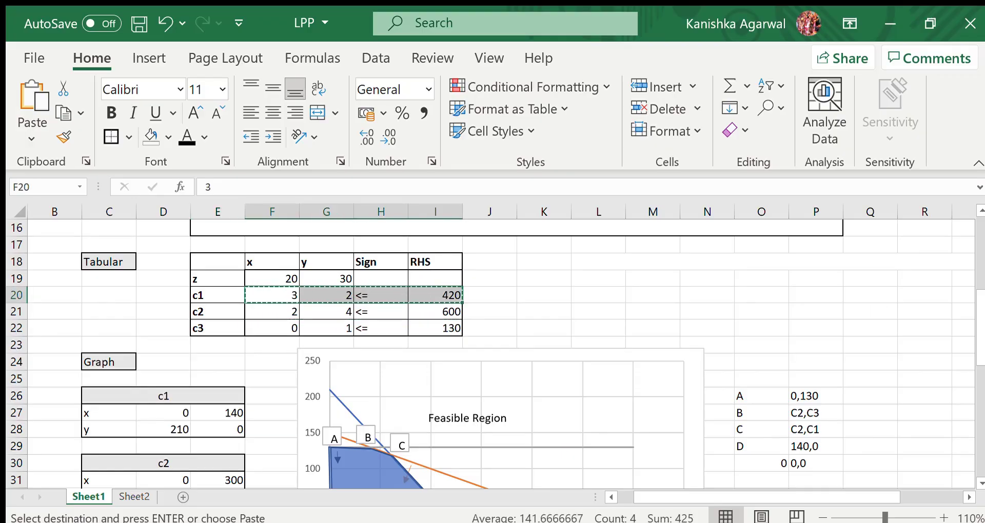
left_click_drag(980, 331, 979, 475)
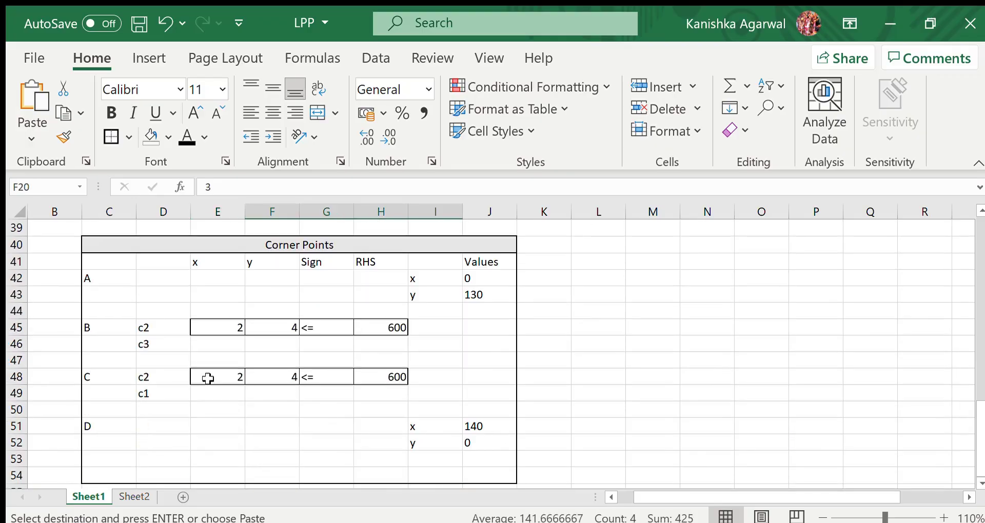
left_click(219, 392)
key("ctrl+v")
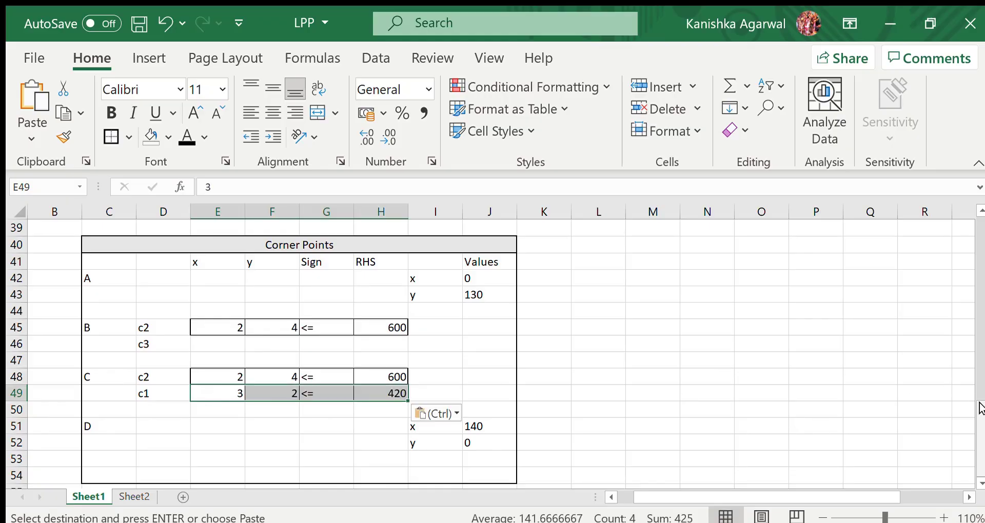
Step: Copy the c3 coefficients, sign and RHS from the Tabular section into point B's c3 row, starting at E46
left_click_drag(978, 390, 968, 285)
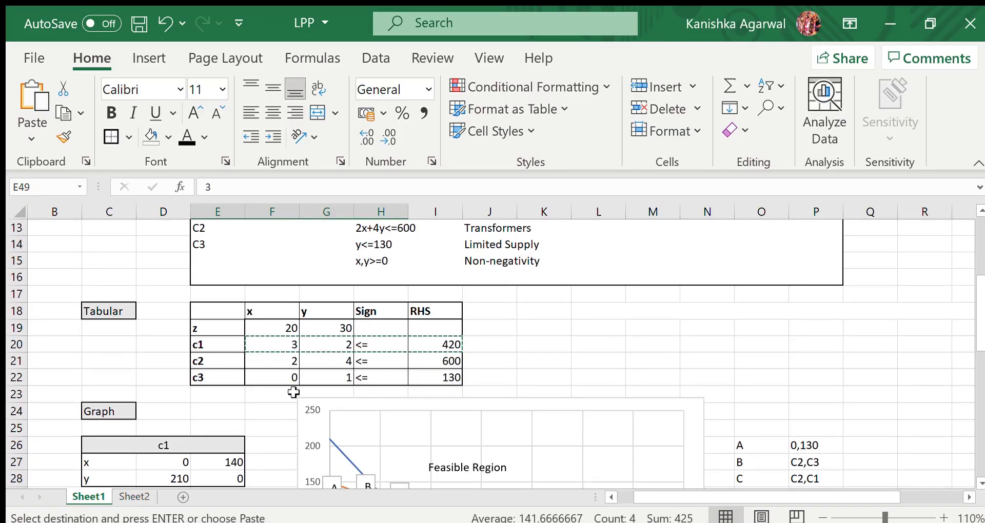
left_click_drag(264, 384, 428, 386)
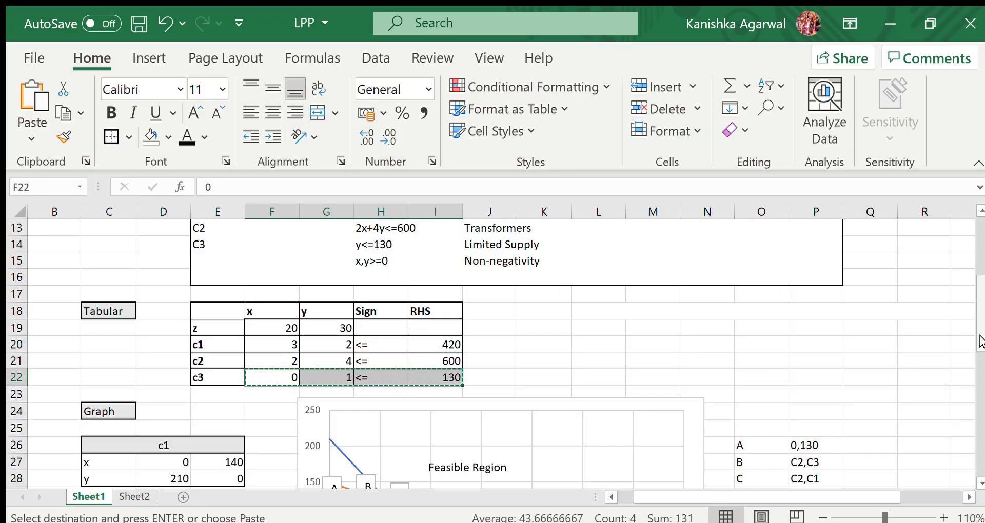
left_click_drag(981, 341, 981, 435)
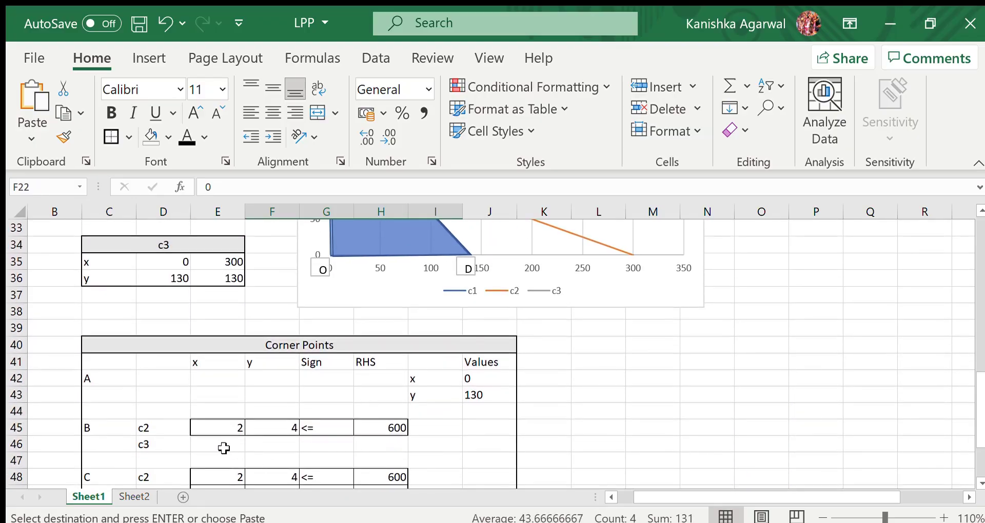
left_click(221, 446)
key("ctrl+v")
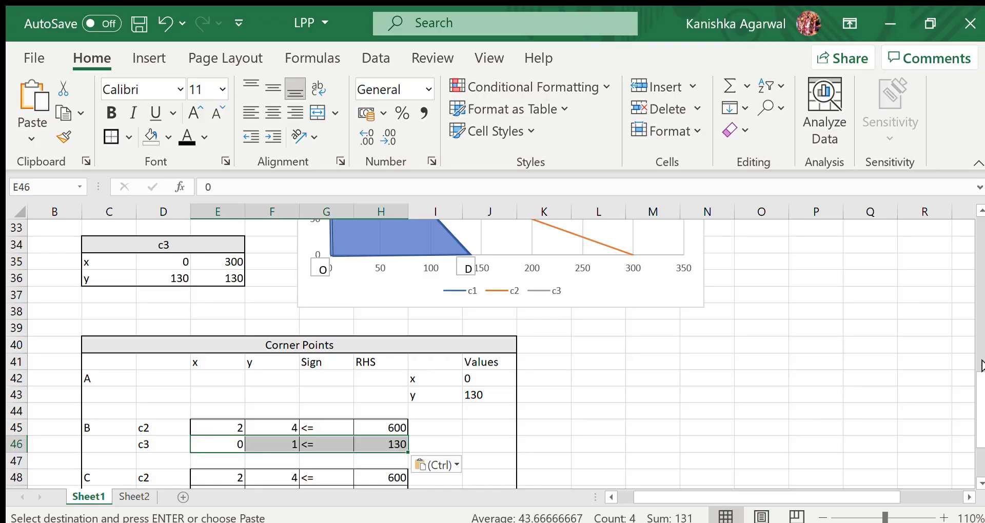
Step: Add the variable labels x and y for point B in I45 and I46 and for point C in I48 and I49
scroll(981, 365, "down", 1)
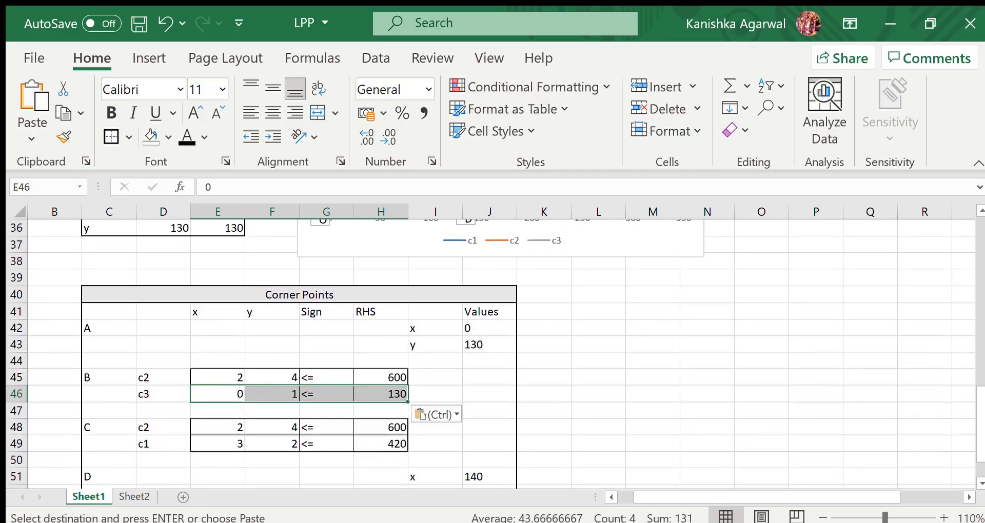
left_click_drag(981, 408, 981, 417)
left_click(441, 342)
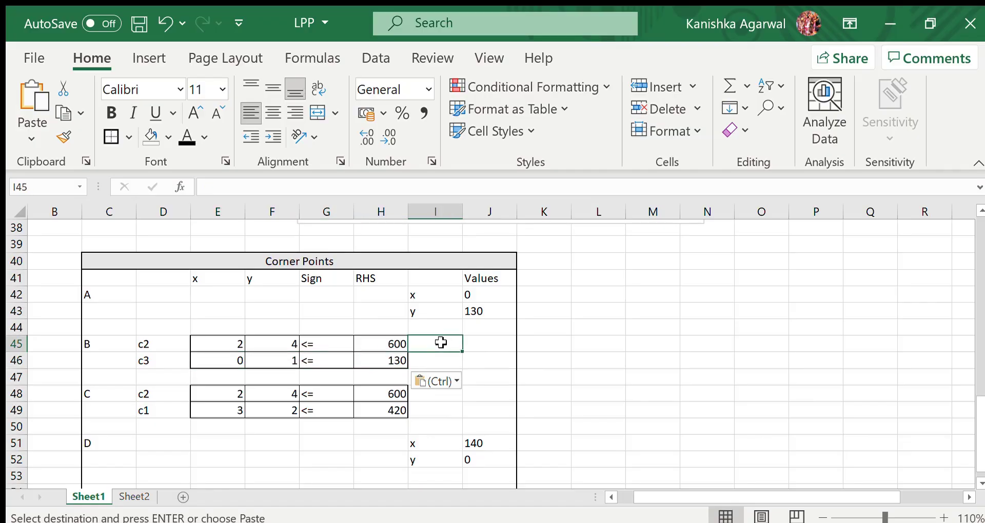
type("x")
key("Return")
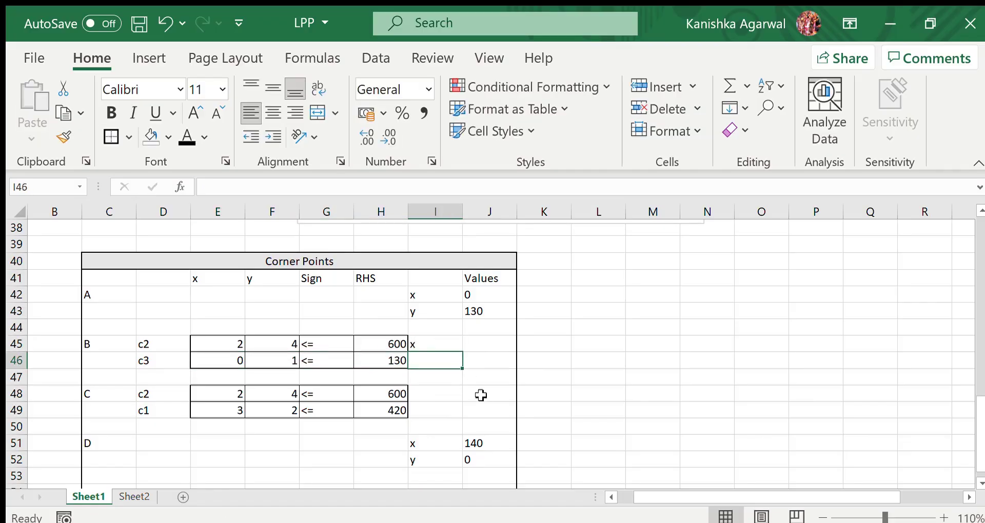
type("y")
key("Return")
key("Return")
type("x")
key("Return")
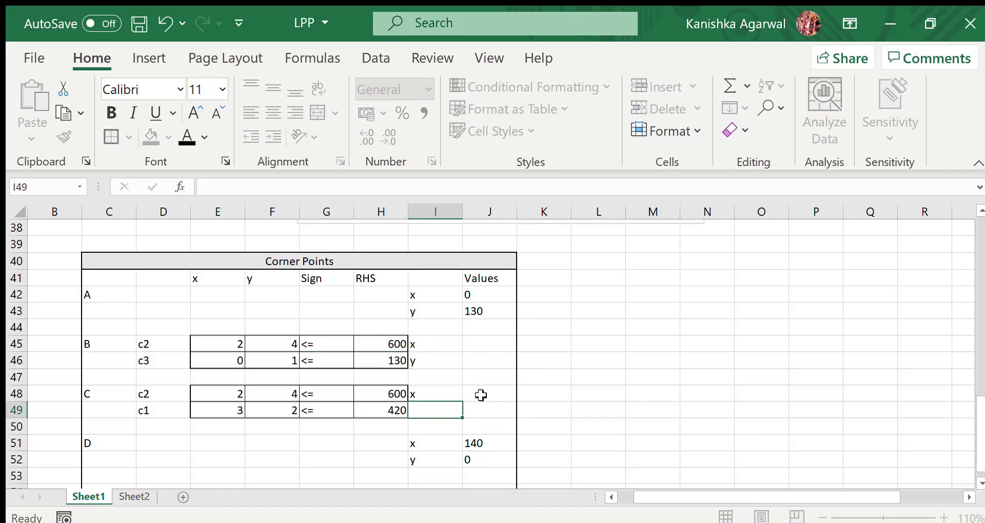
type("y")
key("Tab")
Step: Calculate point B's x and y in J45:J46 with the array formula =MMULT(MINVERSE(E45:F46),H45:H46)
key("Up")
key("Up")
key("Up")
key("Up")
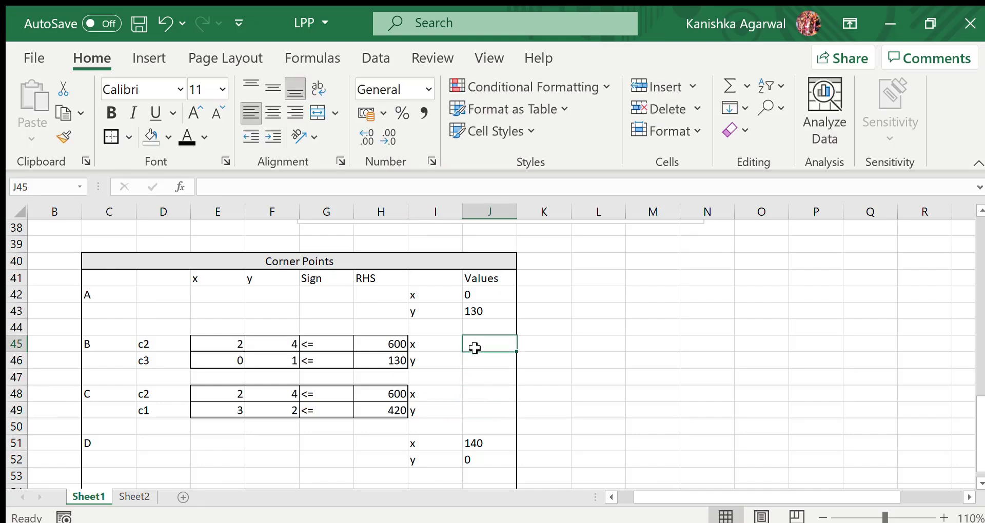
left_click_drag(475, 348, 475, 359)
left_click(357, 191)
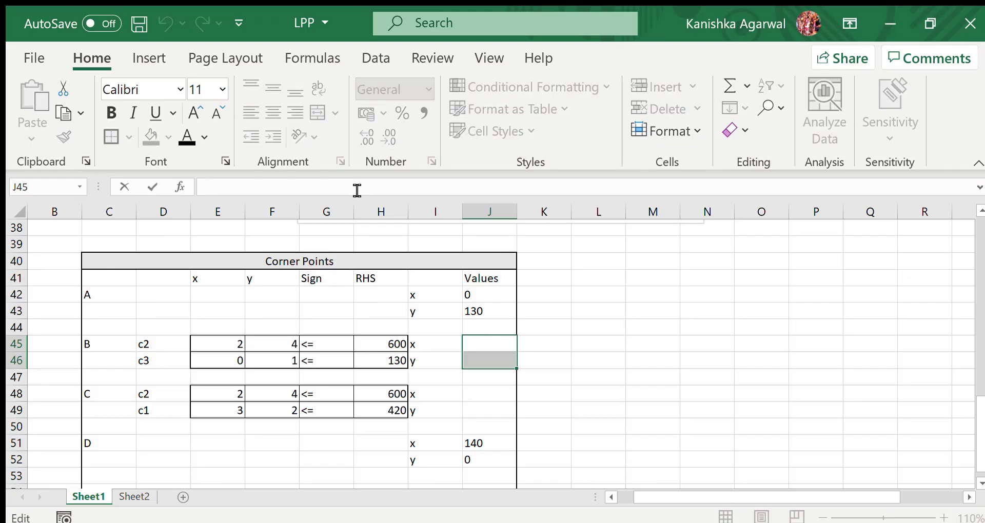
type("=")
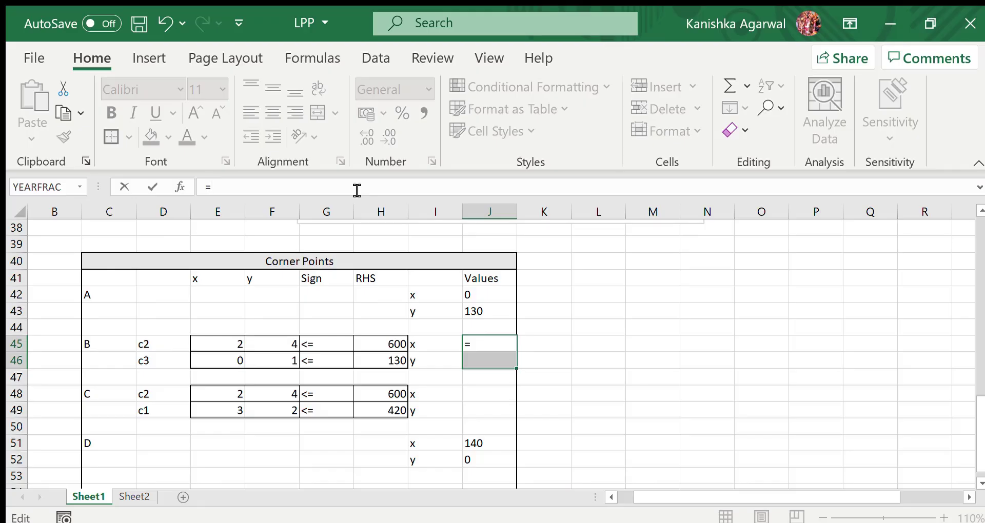
type("MMULT(")
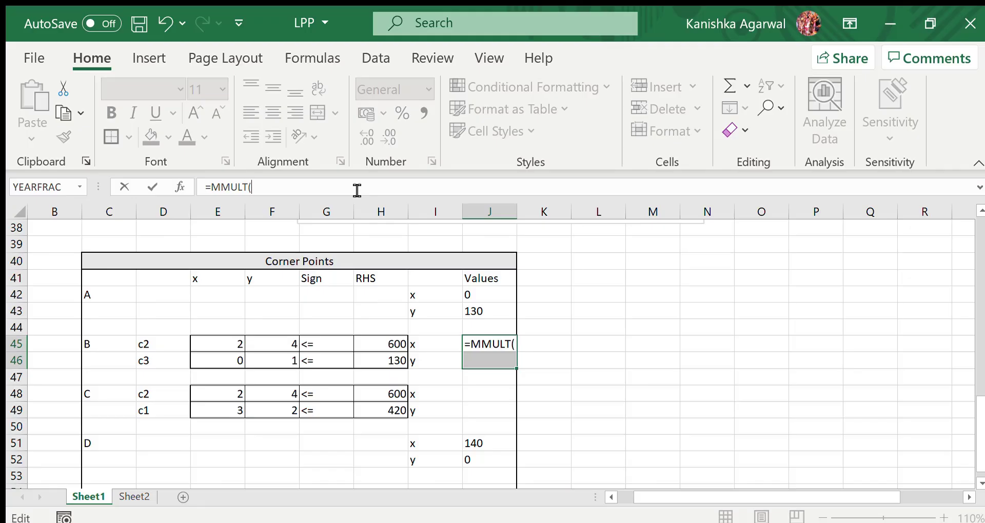
type("MINVERS")
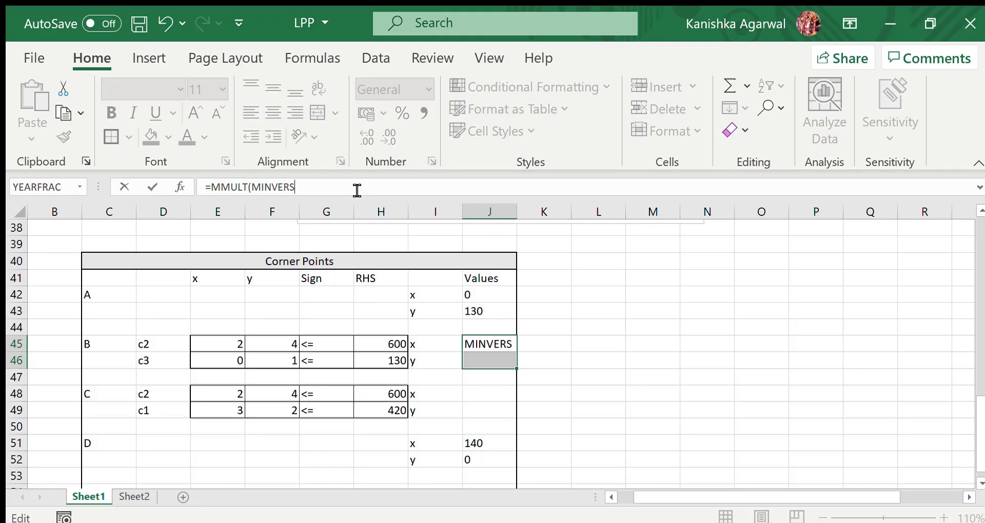
type("E")
left_click(487, 309)
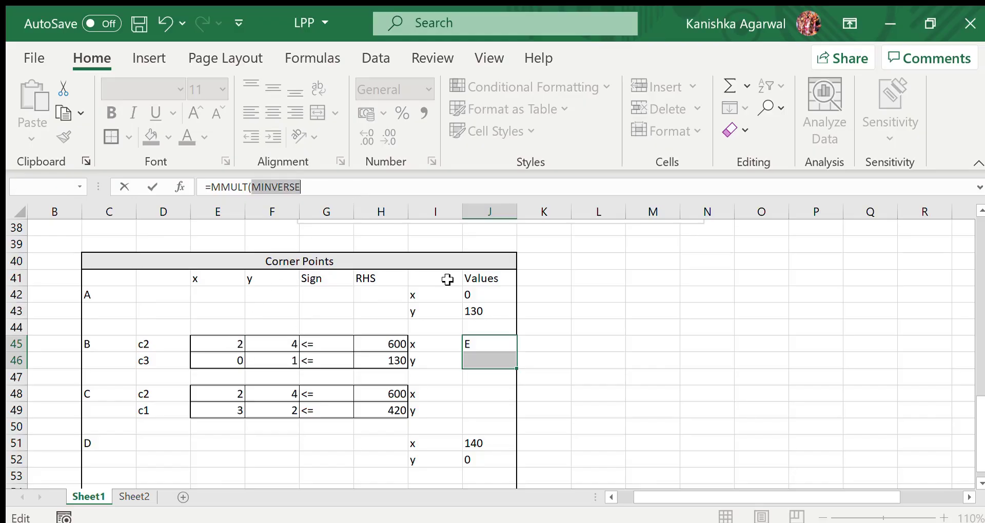
left_click(356, 193)
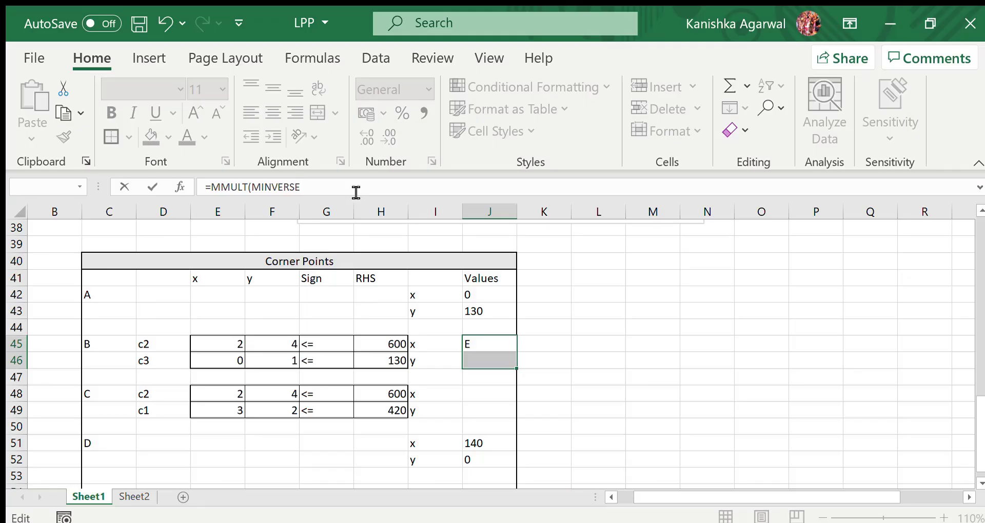
type("(")
left_click_drag(205, 343, 257, 362)
type("),")
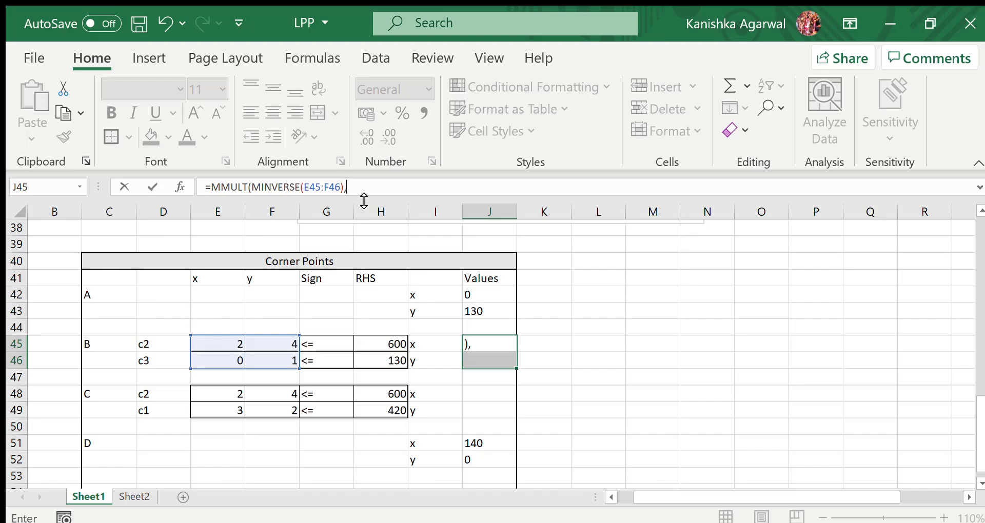
left_click_drag(380, 343, 378, 359)
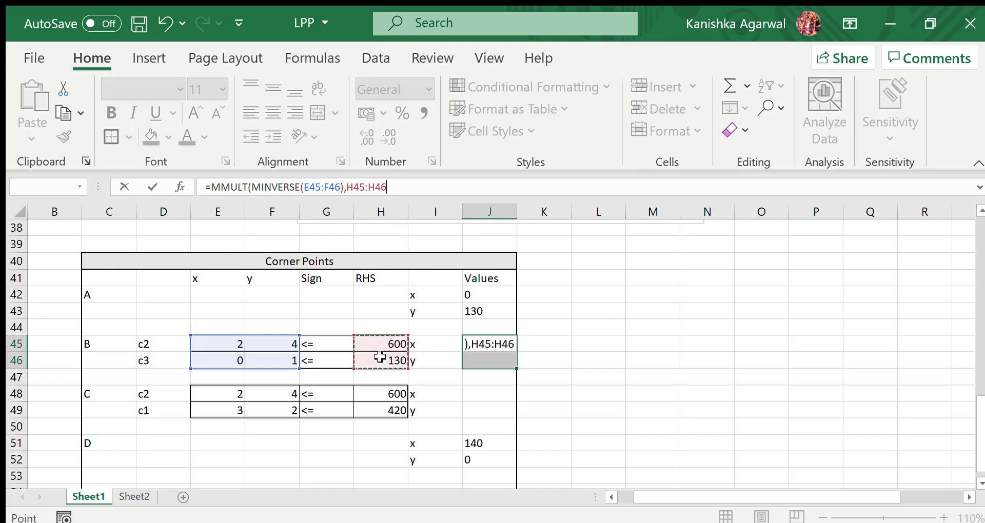
type(")")
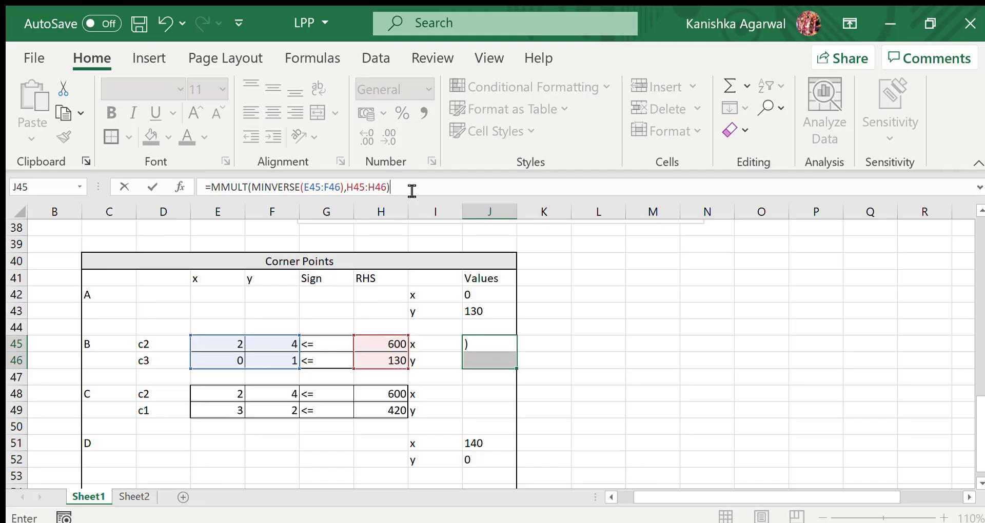
key("ctrl+shift+Return")
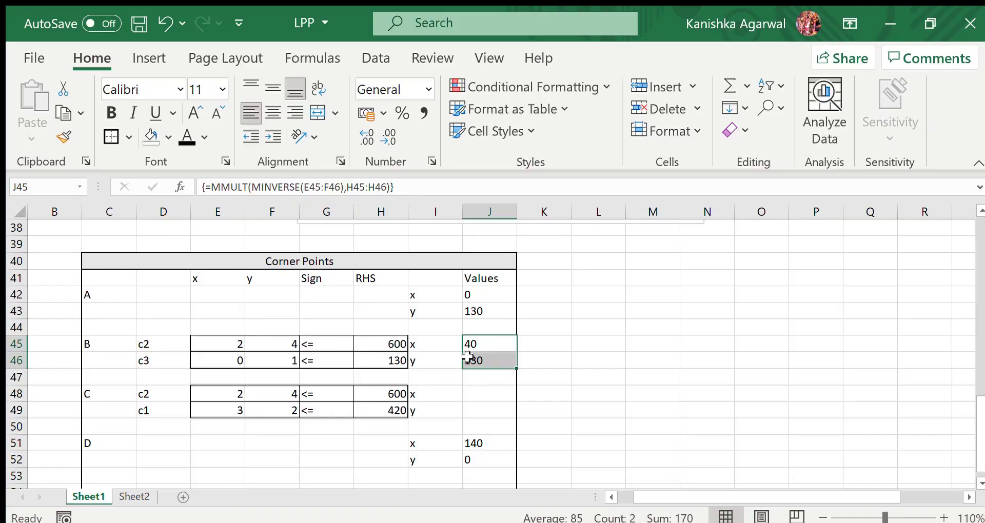
Step: Calculate point C's x and y in J48:J49 with the array formula =MMULT(MINVERSE(E48:F49),H48:H49)
left_click(473, 401)
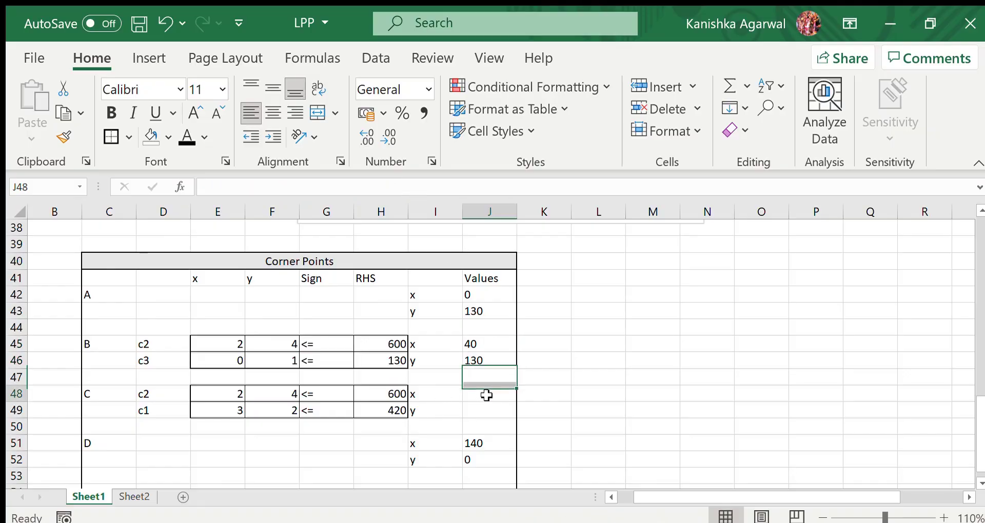
left_click(445, 195)
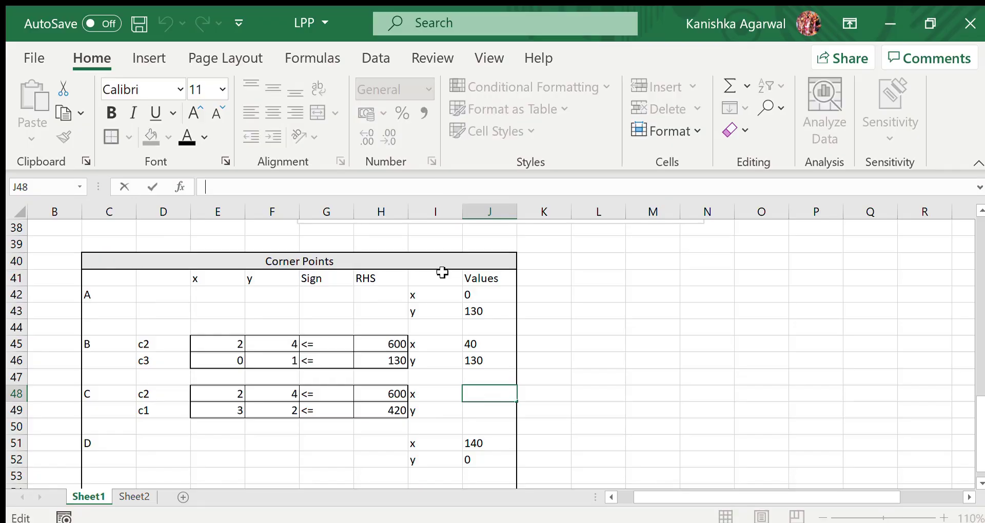
left_click(584, 408)
left_click_drag(489, 394, 491, 409)
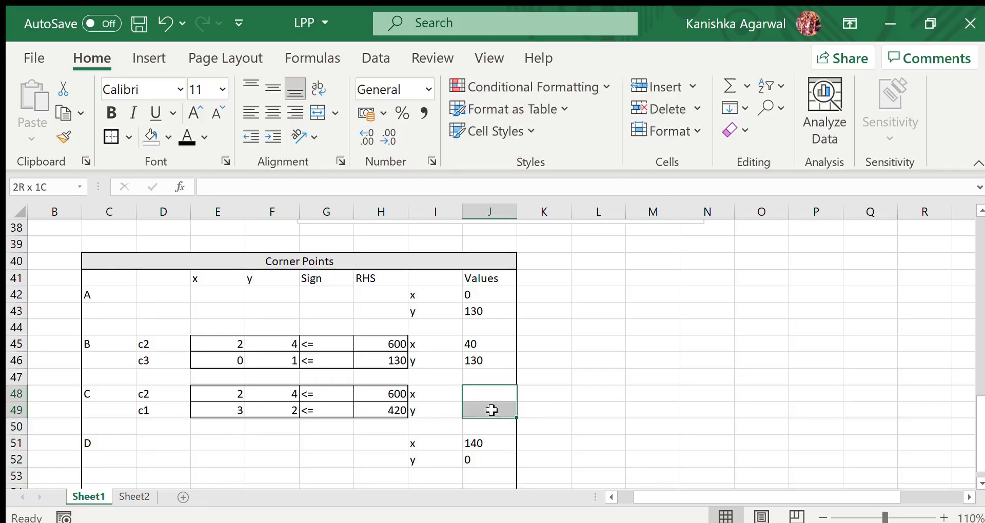
type("=")
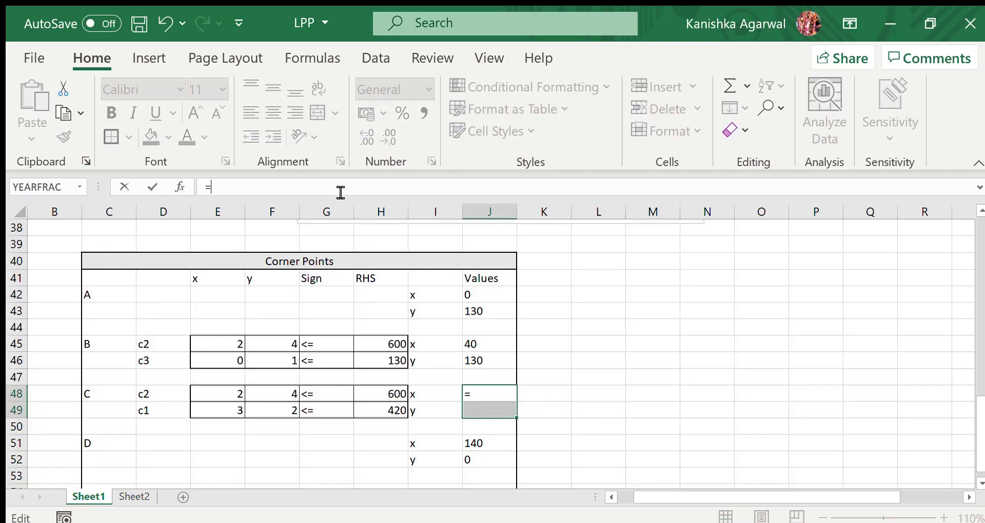
type("MMULT(M")
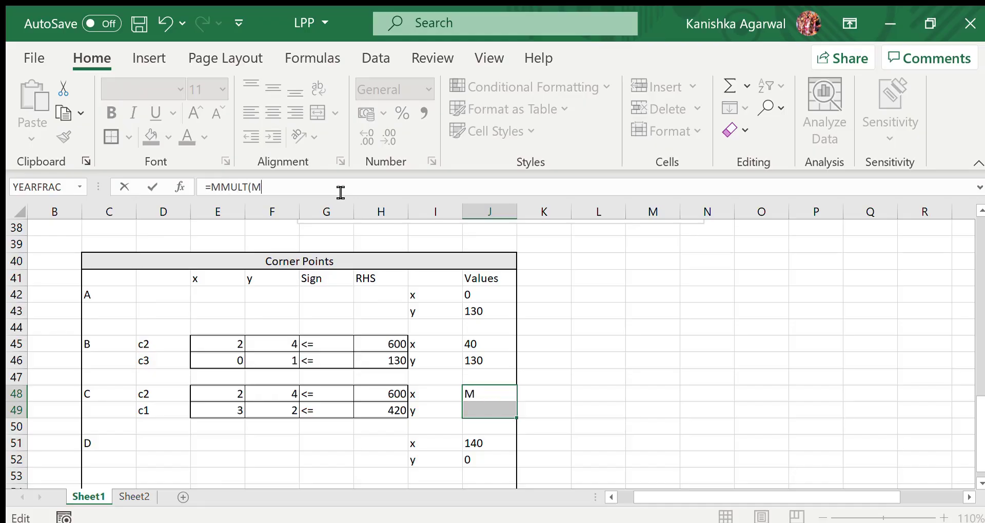
type("INVERSE(")
left_click_drag(228, 392, 255, 406)
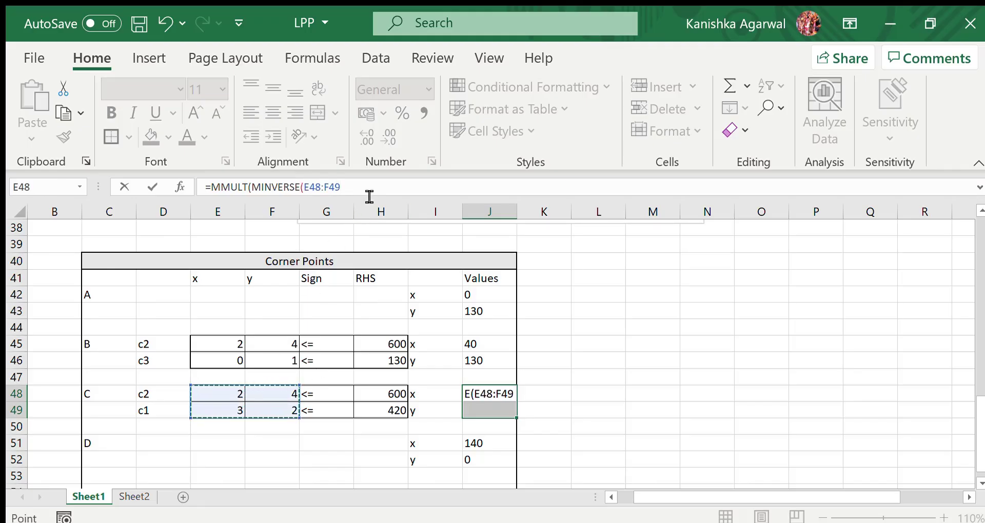
type("),")
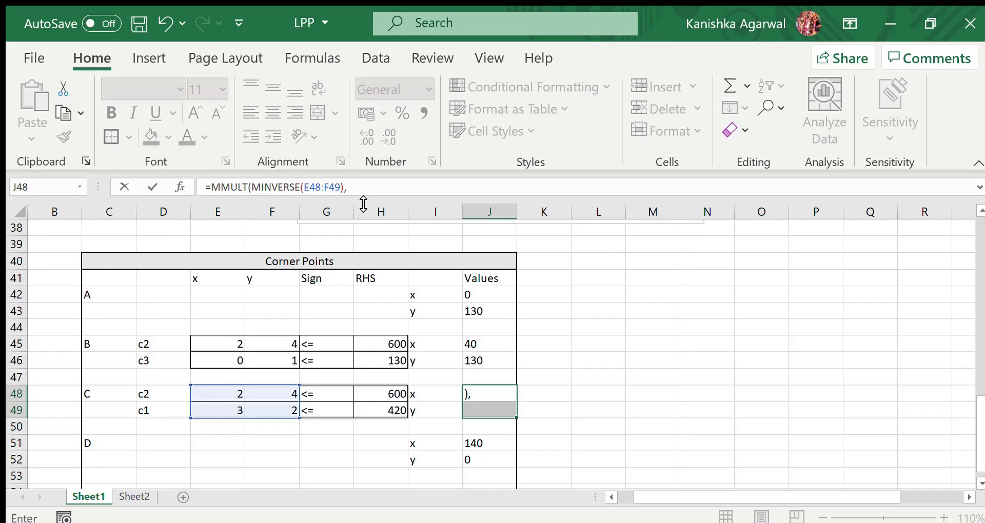
left_click(384, 394)
left_click_drag(384, 394, 385, 409)
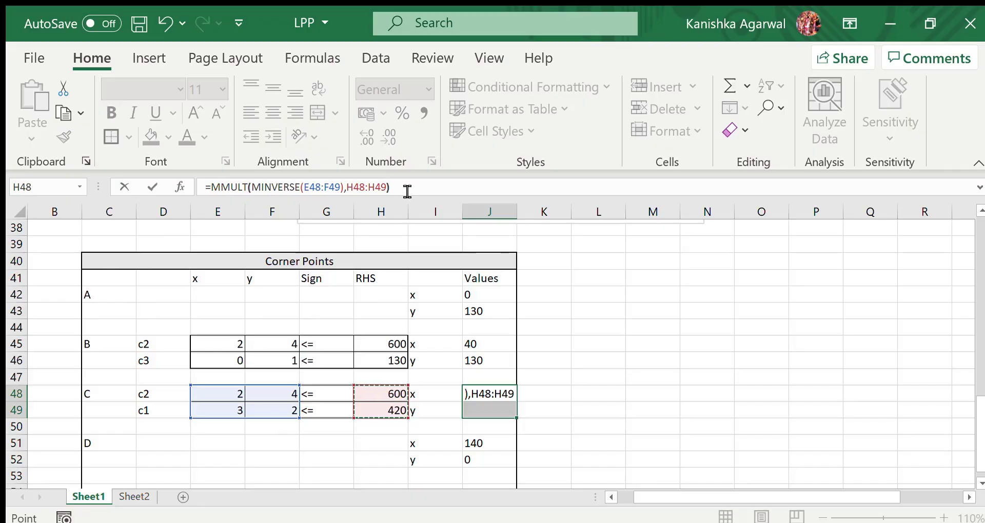
type(")")
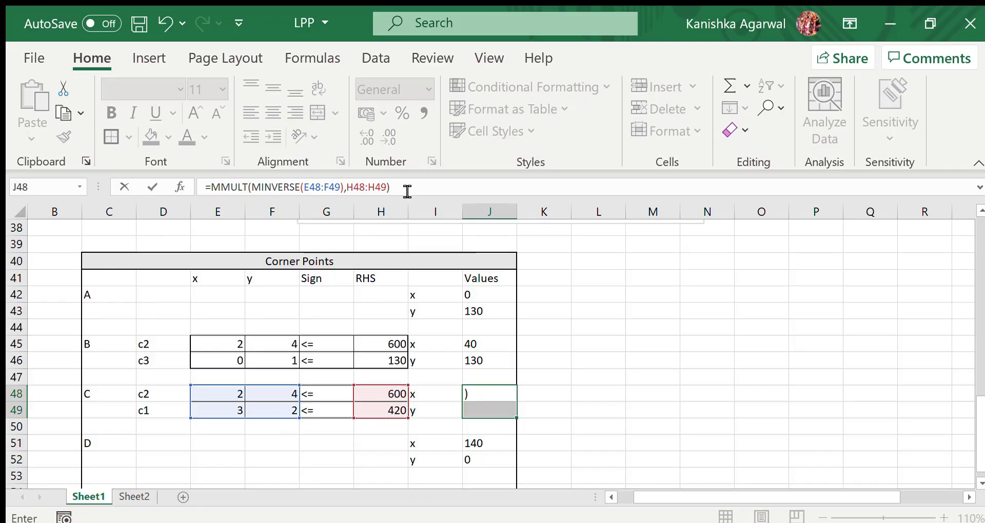
key("ctrl+shift+Return")
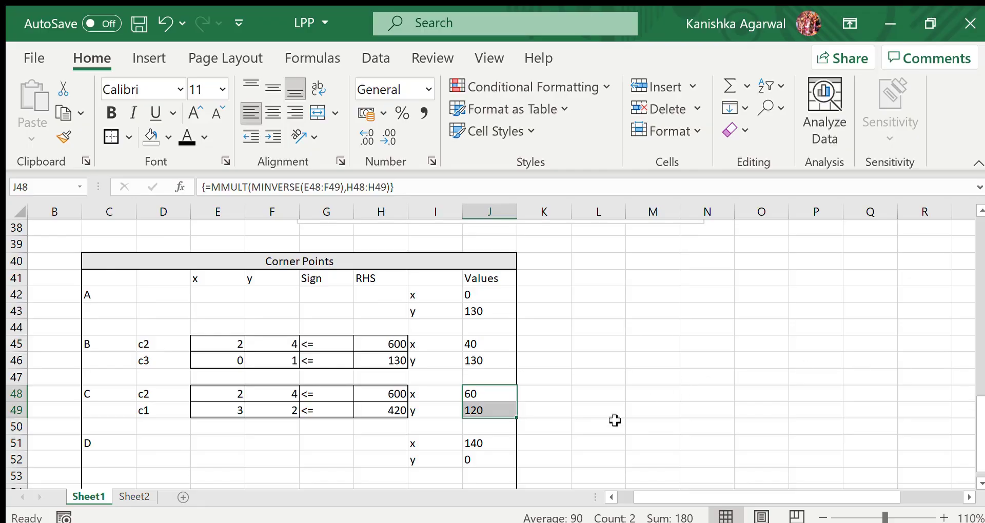
Step: Calculate point A's profit in J44 from the objective function with =20*J42+30*J43 and fill the cell yellow
left_click_drag(981, 447, 958, 306)
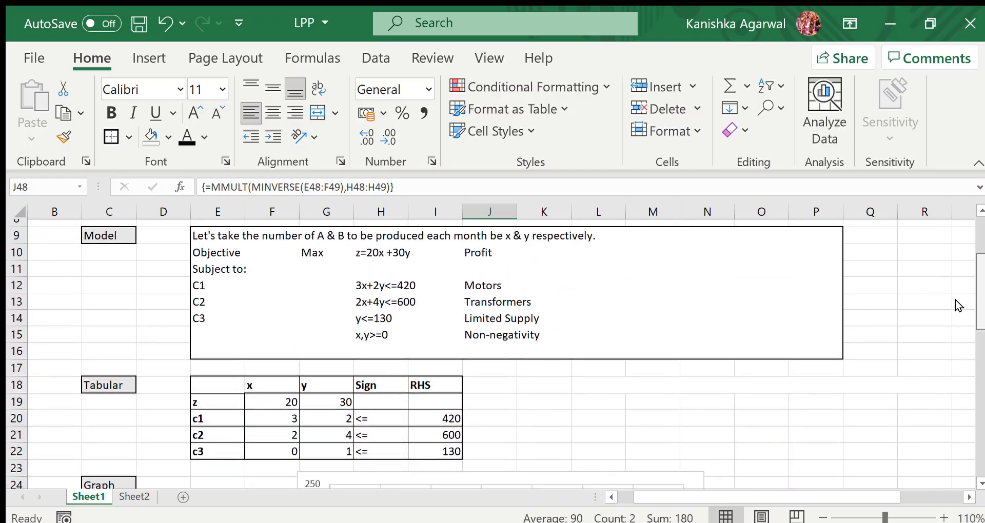
scroll(956, 297, "up", 1)
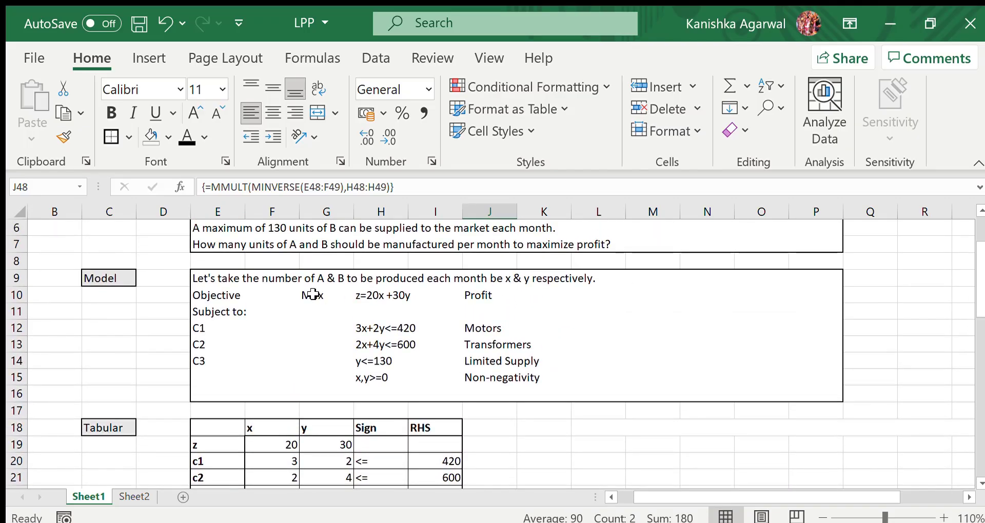
left_click_drag(984, 294, 980, 426)
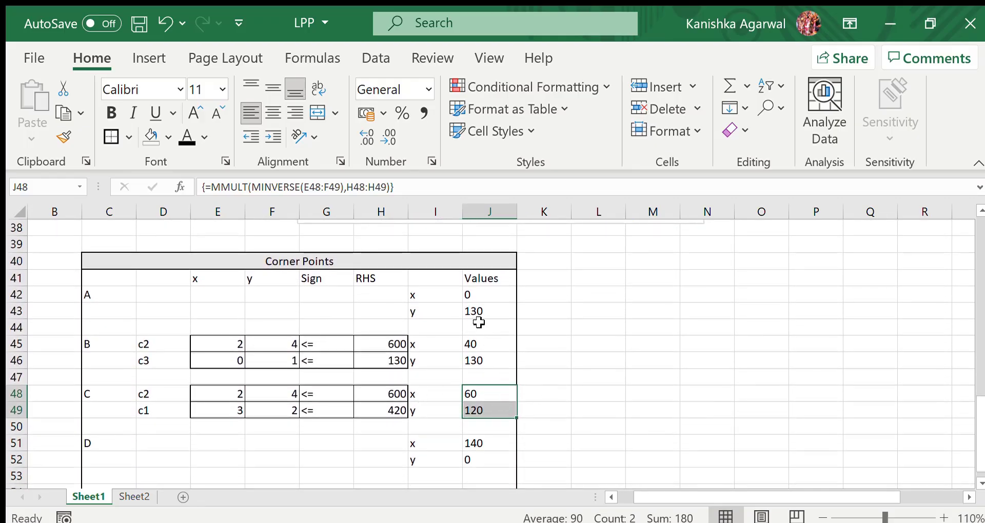
left_click(481, 327)
left_click(431, 191)
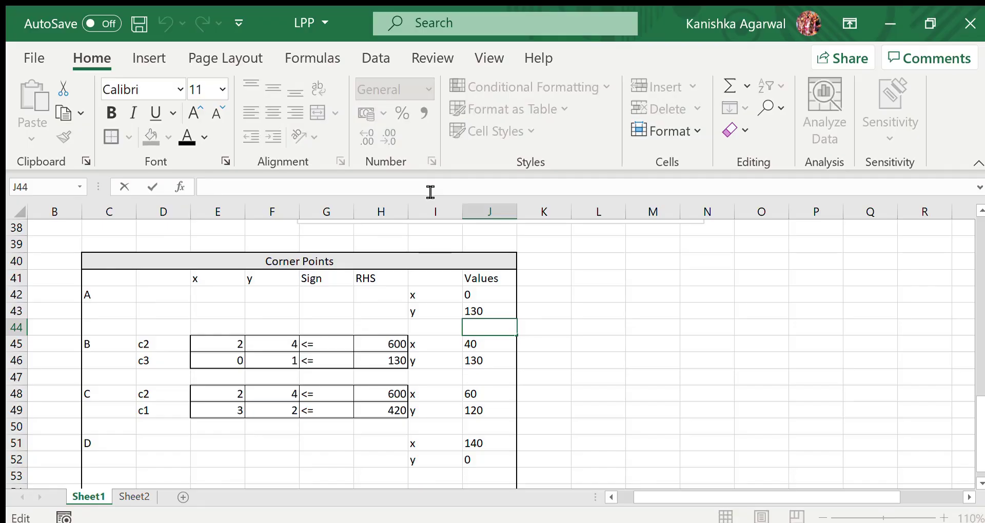
type("=")
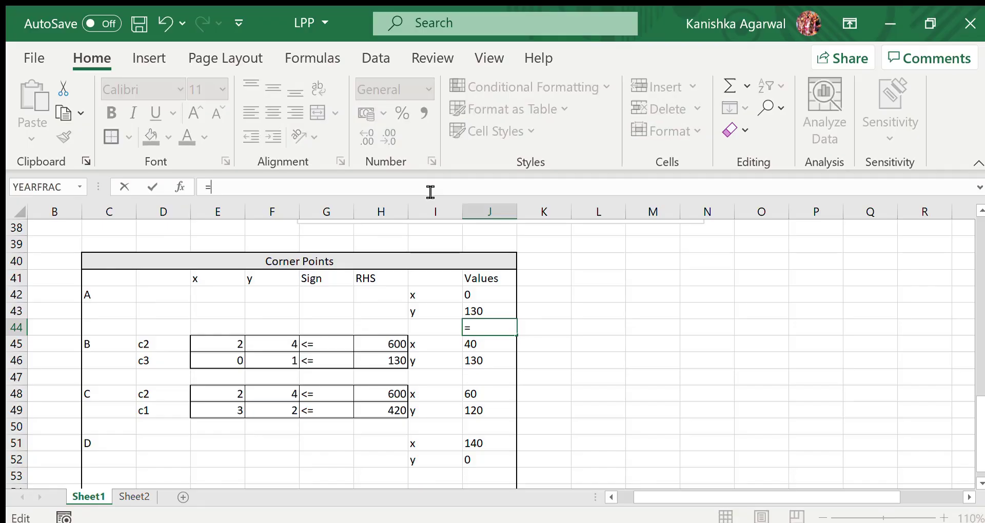
type("2")
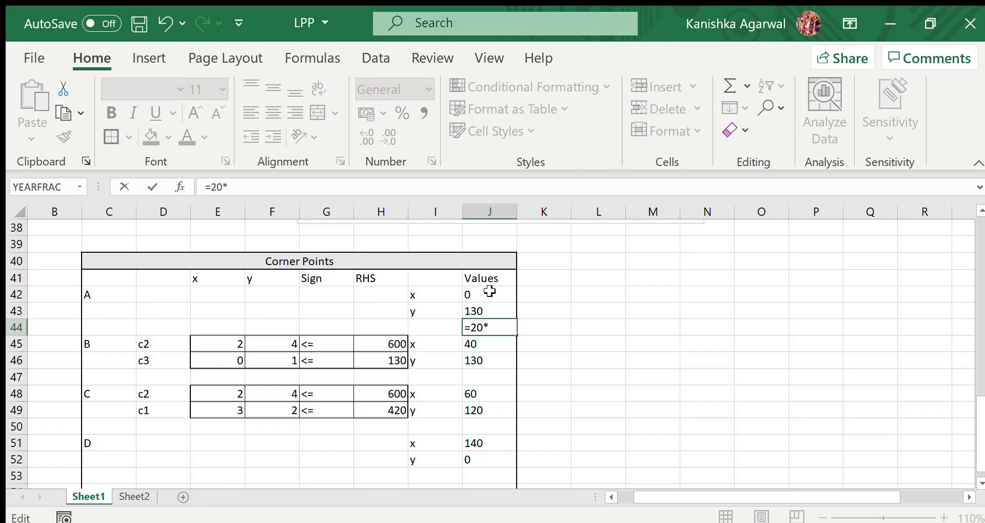
type("0*")
left_click(490, 294)
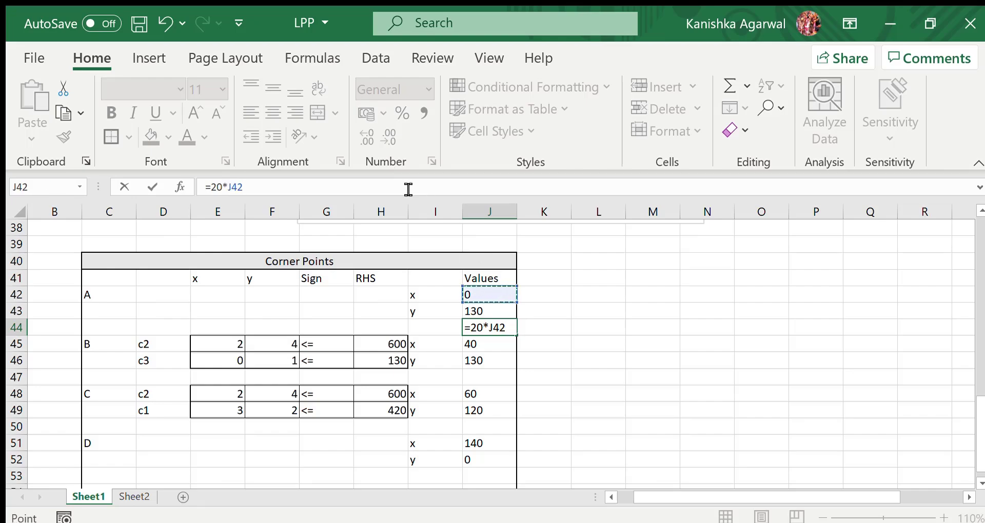
type("+30*")
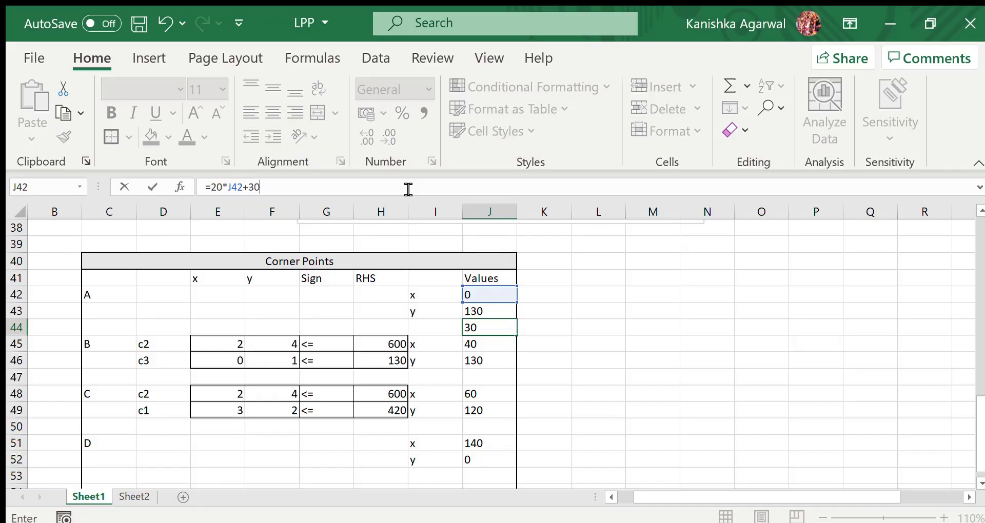
left_click(495, 310)
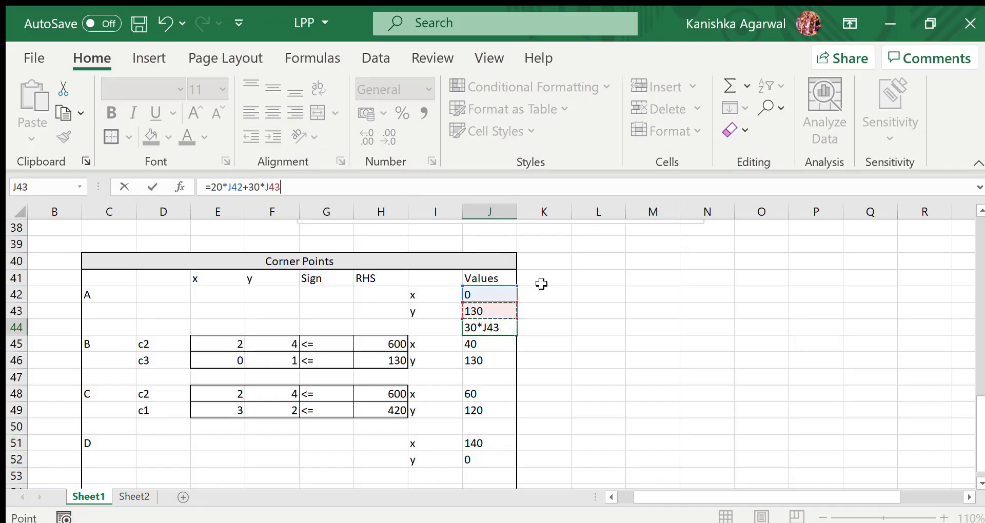
key("Return")
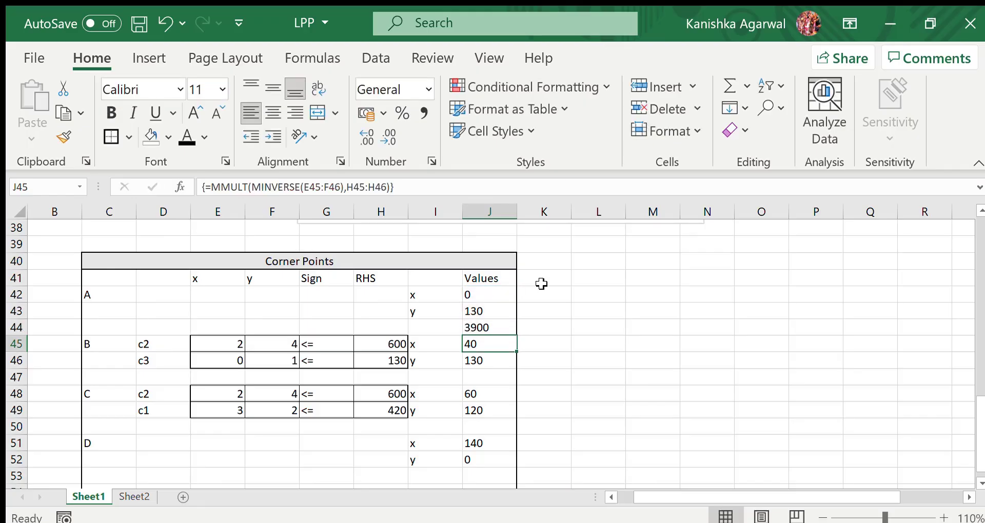
left_click(487, 326)
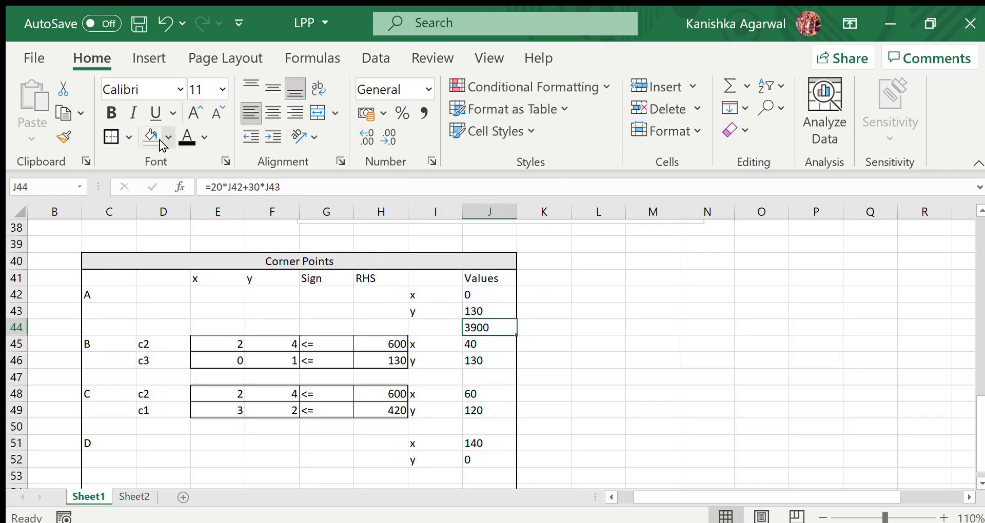
left_click(160, 141)
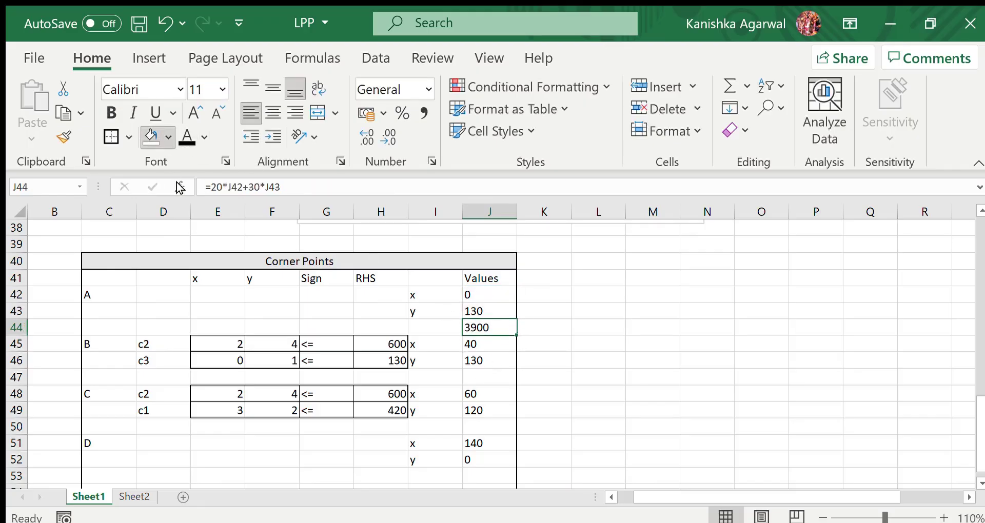
Step: Calculate point B's profit in J47 with =20*J45+30*J46 and fill the cell yellow
left_click(474, 377)
left_click(356, 190)
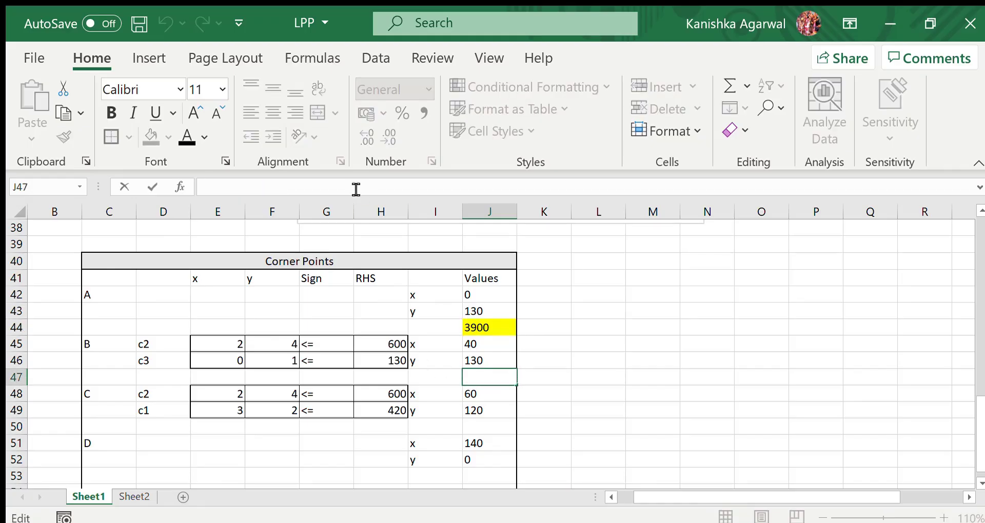
type("=20*")
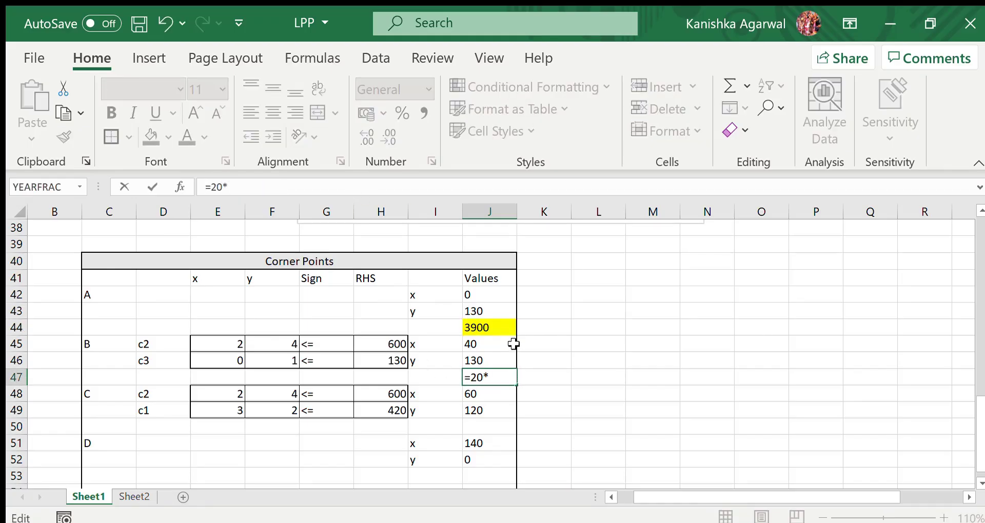
left_click(510, 344)
type("+30*")
left_click(477, 360)
key("Return")
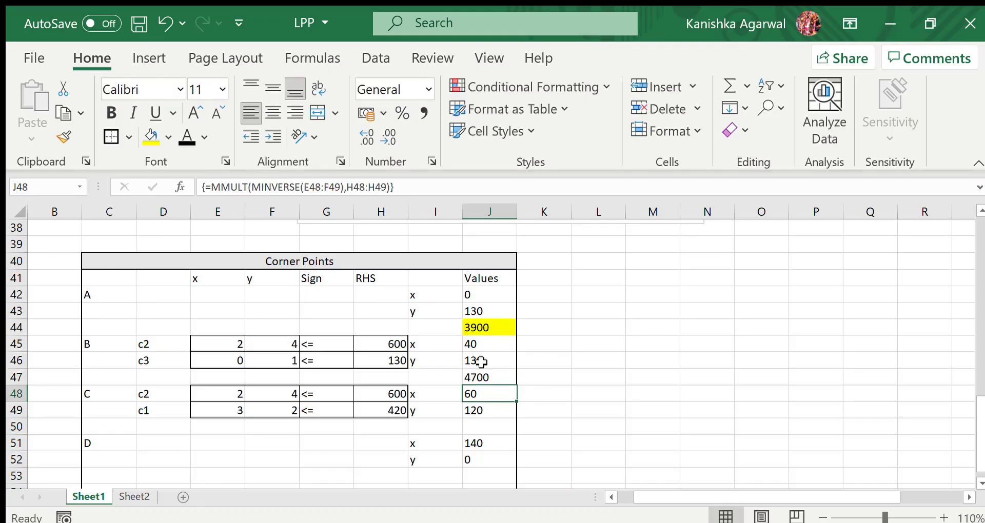
left_click(477, 377)
key("F4")
Step: Calculate point C's profit in J50 with =20*J48+30*J49 and fill the cell yellow
left_click(478, 428)
type("=20*")
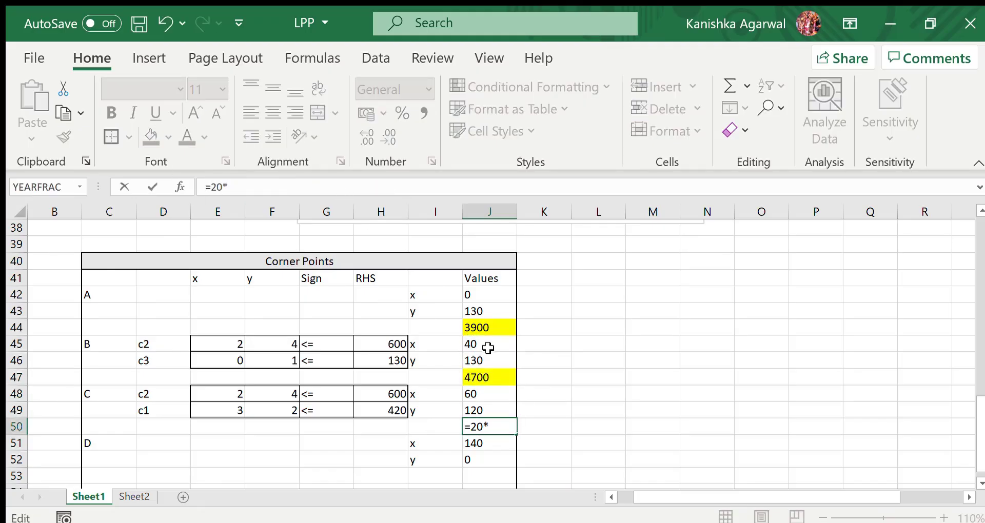
left_click(487, 394)
type("+30*")
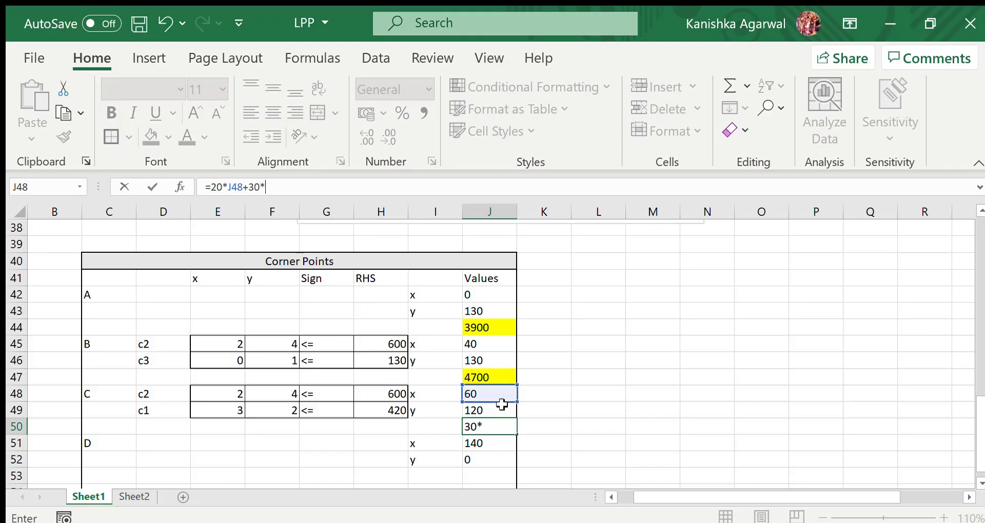
left_click(501, 410)
key("Return")
left_click(506, 426)
left_click(145, 139)
Step: Calculate point D's profit in J53 with =20*J51+30*J52 and fill the cell yellow
left_click(477, 477)
type("=20")
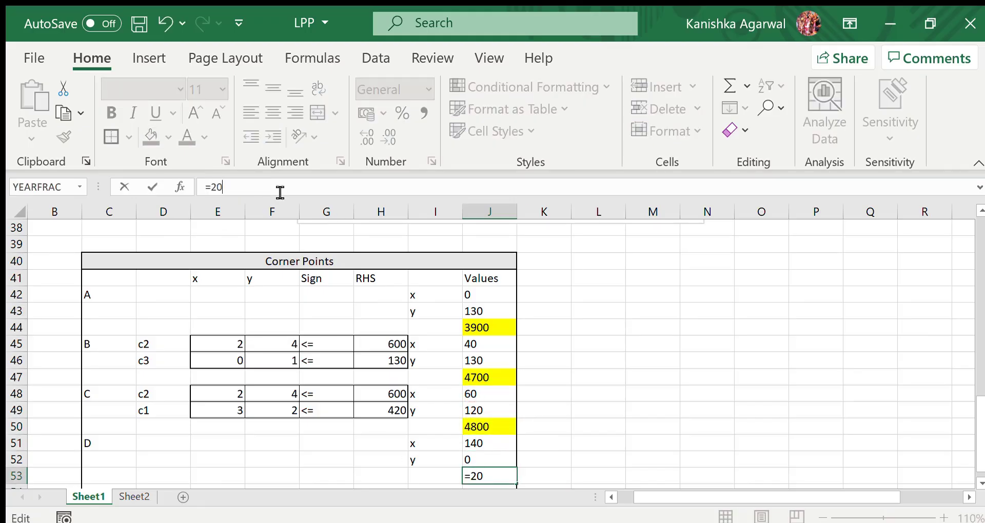
type("*")
left_click(482, 441)
type("+30*")
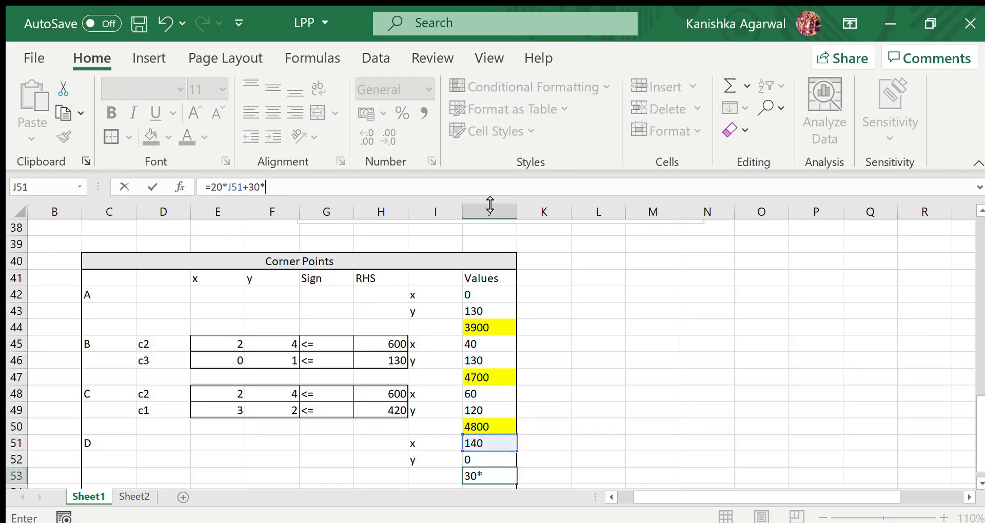
left_click(486, 457)
key("Return")
left_click(488, 460)
left_click(146, 138)
Step: Add the origin's label O in C54 and its profit 0 in J54, filled yellow
left_click(123, 480)
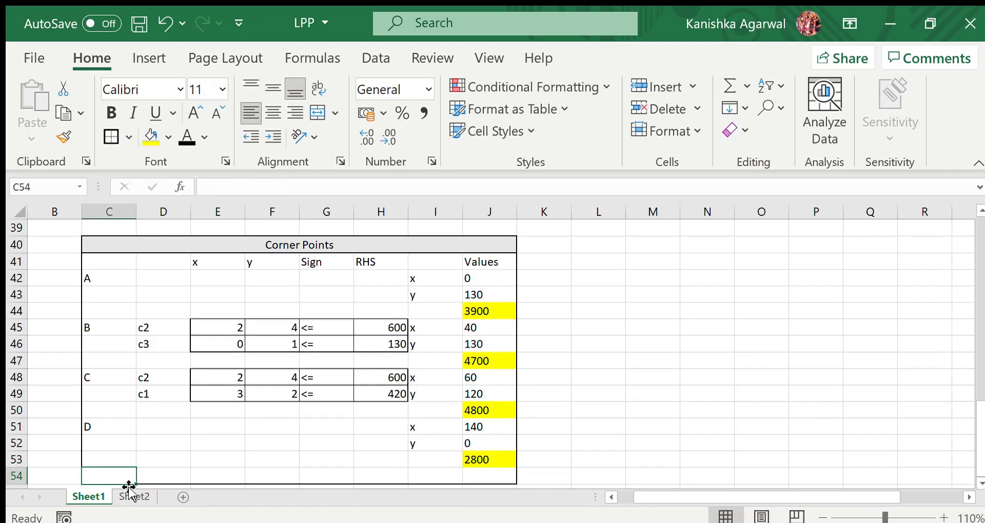
type("0O")
key("Left")
key("Right")
key("BackSpace")
type("O")
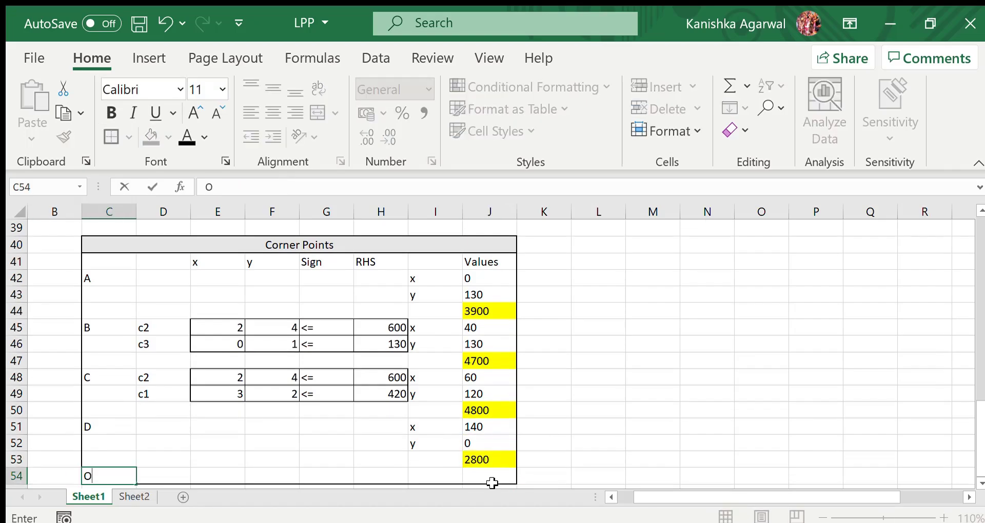
left_click(492, 482)
type("0")
key("Right")
key("Left")
left_click(151, 137)
left_click(653, 410)
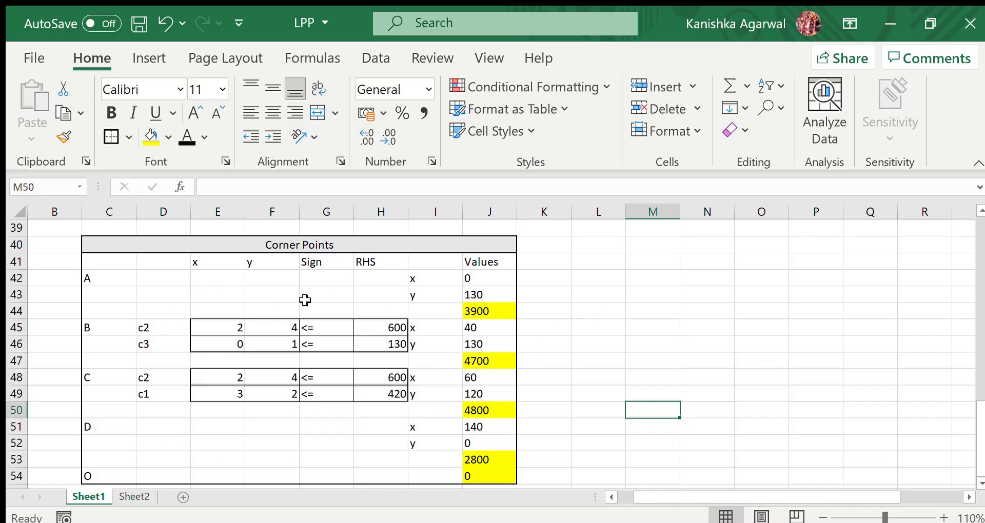
Step: Mark the maximum profit at point C by filling J50 green
left_click(490, 410)
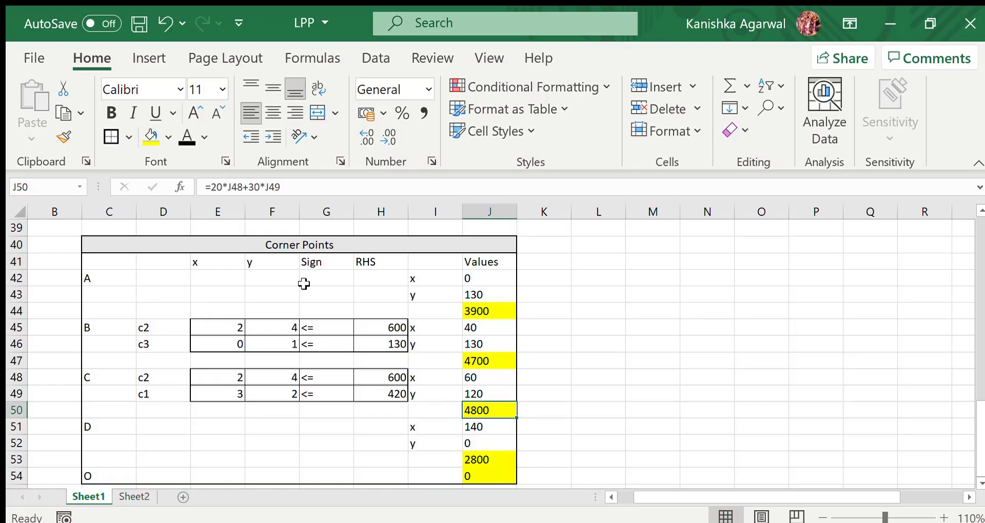
left_click(167, 138)
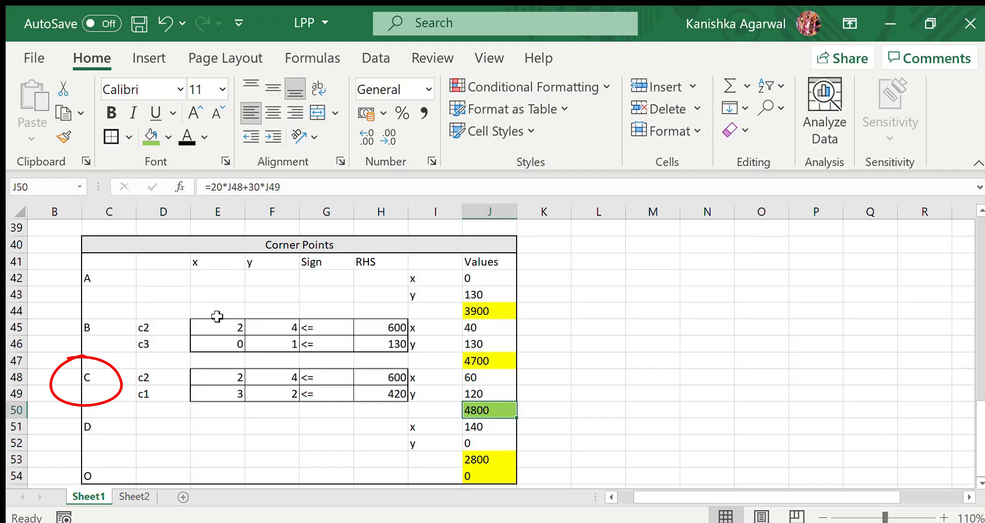
left_click(636, 441)
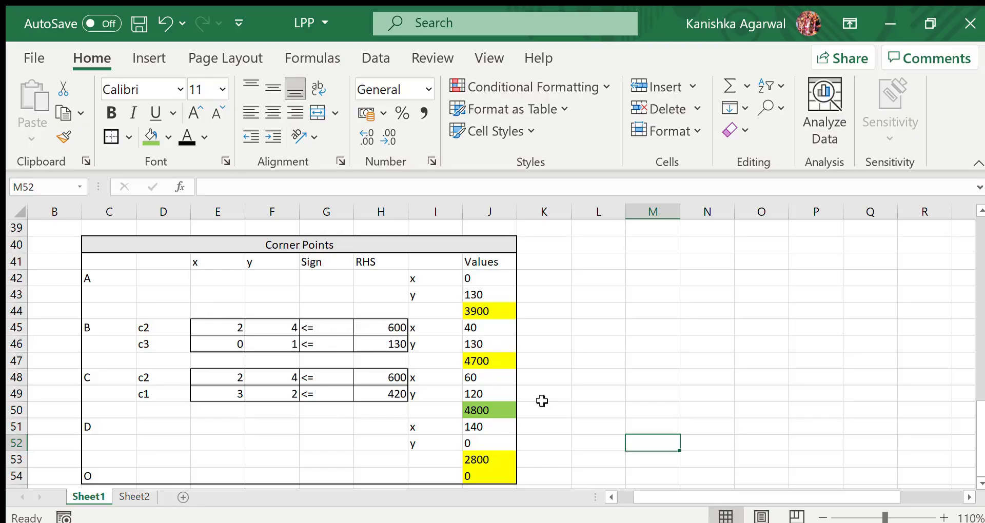
Step: Review point C on the feasible region graph, and the problem statement and model at the start of the sheet
scroll(971, 375, "up", 4)
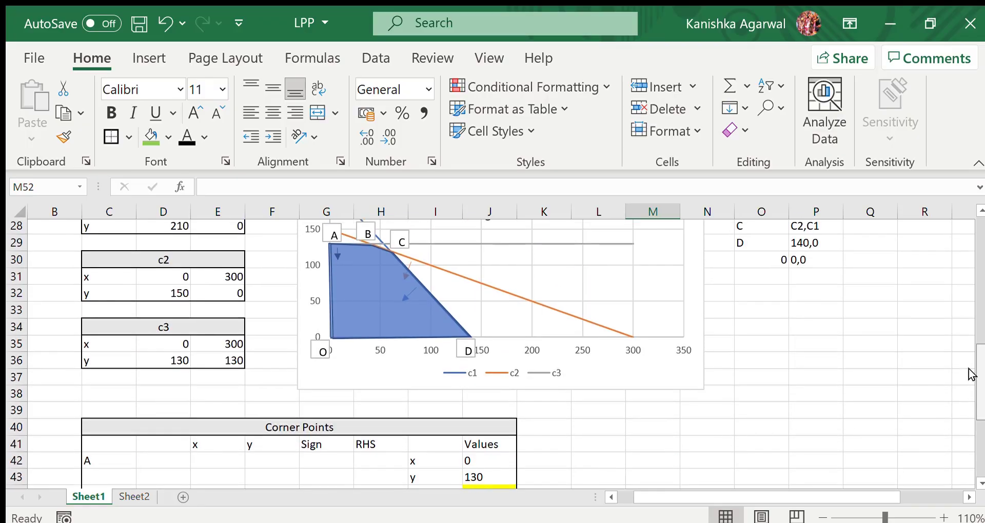
scroll(971, 374, "up", 2)
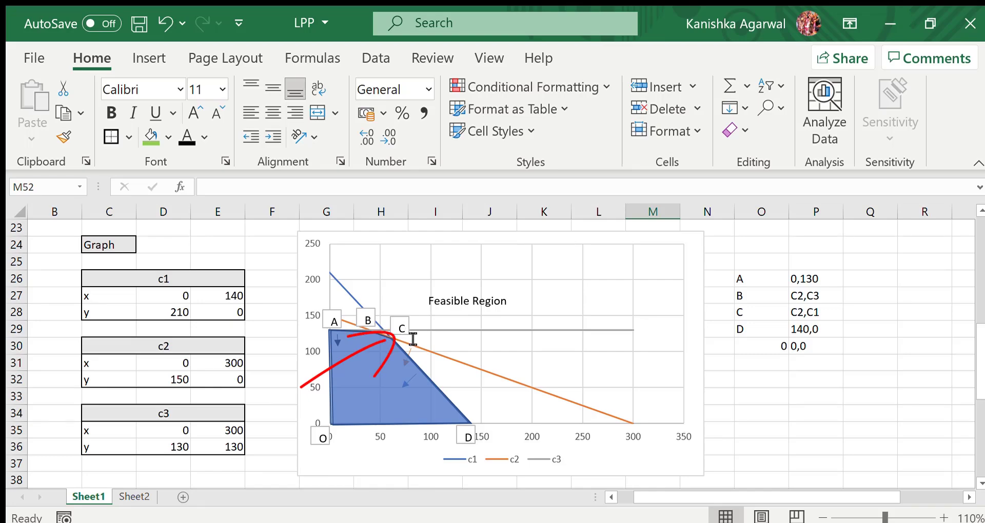
scroll(975, 349, "up", 5)
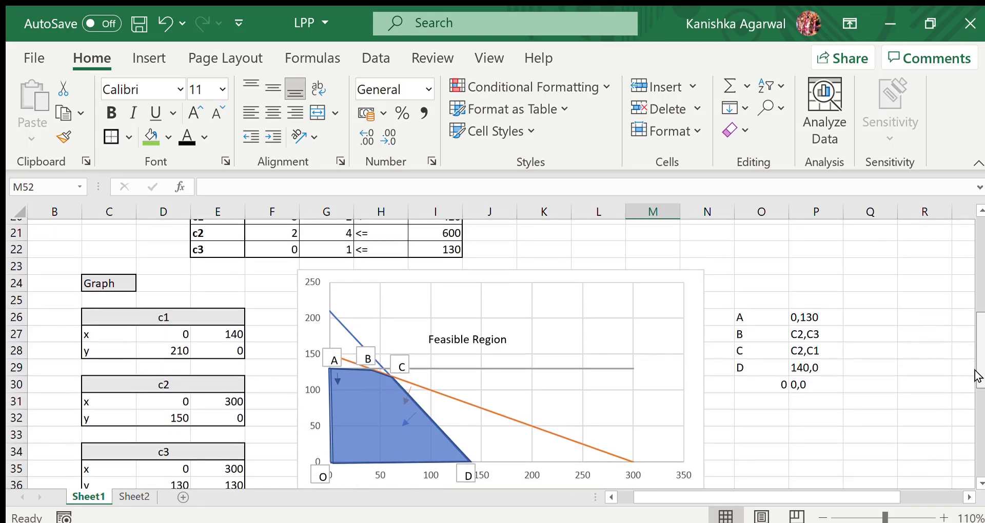
scroll(974, 313, "up", 2)
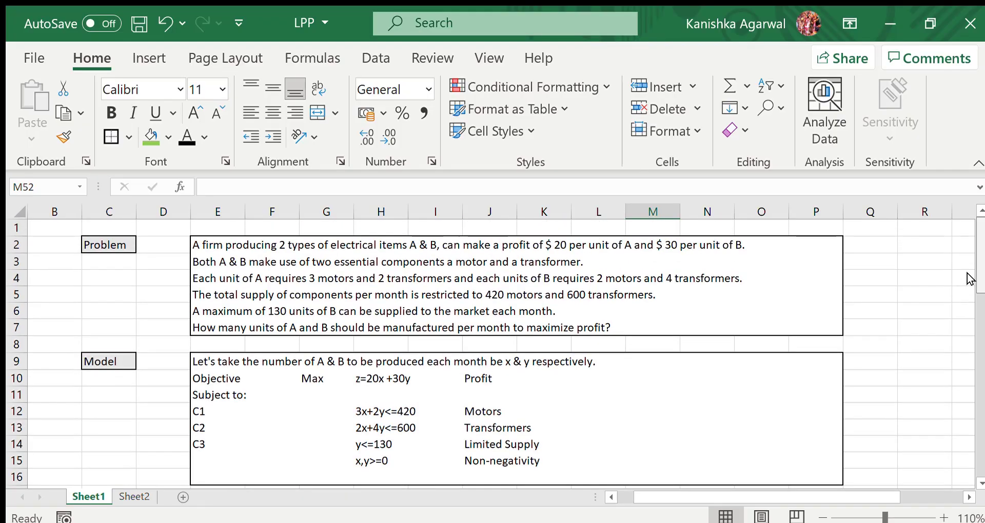